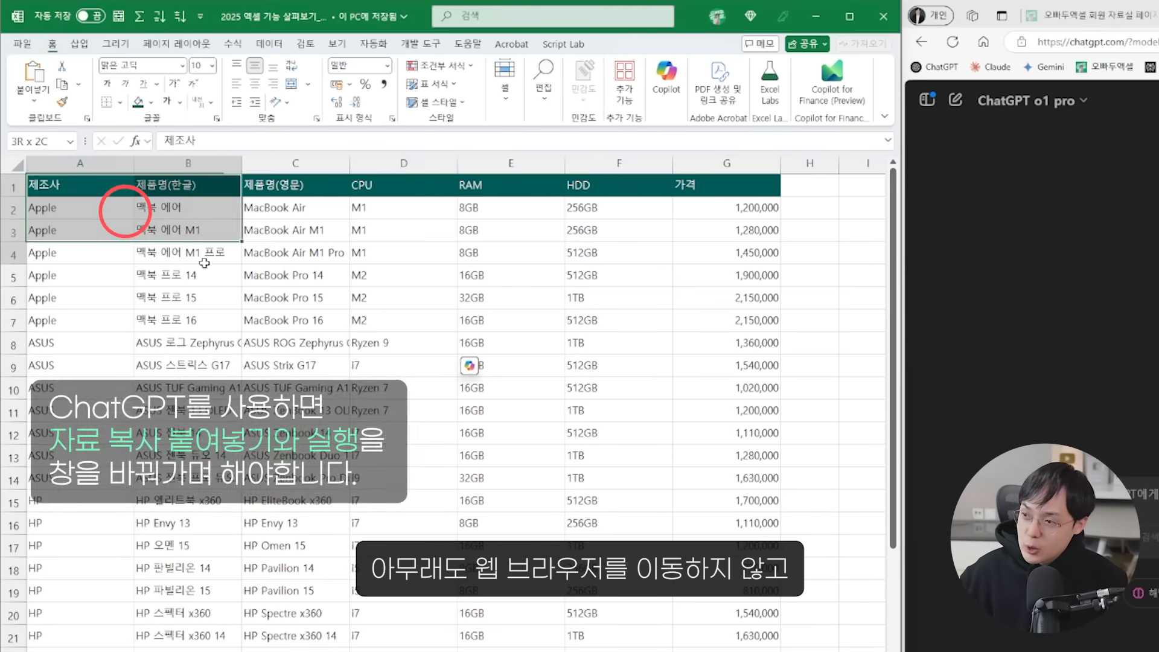
Copy the whole laptop price table into a ChatGPT prompt and submit it with the request "이 데이터에서 애플 매출을 분석해줘".
{"action": "key", "text": "ctrl+a"}
{"action": "key", "text": "ctrl+c"}
{"action": "key", "text": "ctrl+v"}
{"action": "type", "text": "이 데이터에서 애플 매출을 분석해줘"}
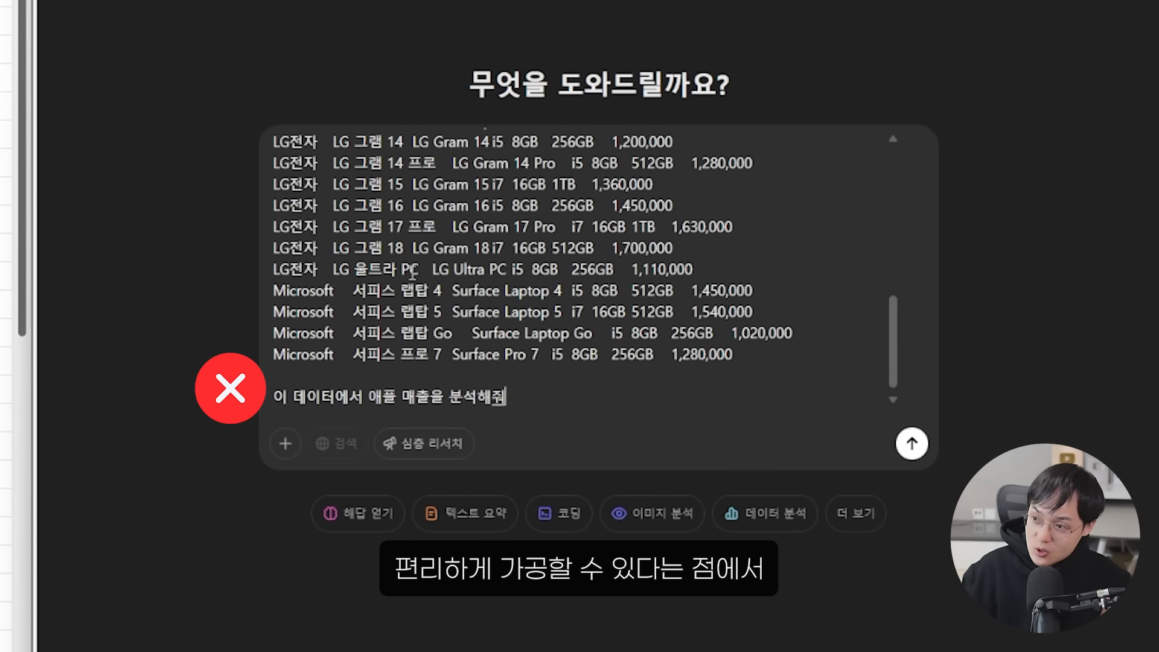
{"action": "key", "text": "Return"}
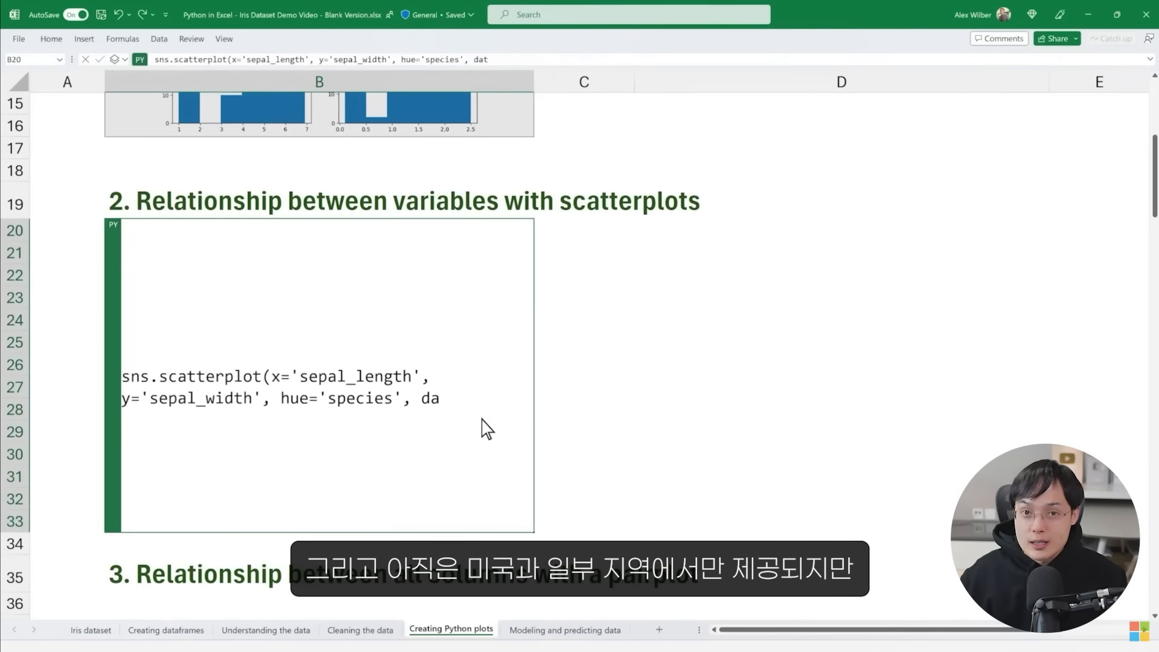
Complete the Python scatterplot in B20 with data=df1, the title "Sepal Length vs Width" and a legend anchored at (1, 1).
{"action": "type", "text": "a=df1,  ).set(title = \"Sepal Length vs Width\")"}
{"action": "key", "text": "Return"}
{"action": "key", "text": "Return"}
{"action": "type", "text": "plt.legend(bbox_to_anchor=(1, 1),"}
{"action": "key", "text": "ctrl+Return"}
Create a Python scatterplot in D20 of petal_length against petal_width by species from df1, titled "Petal Length vs Width", with legend anchor (1, 1).
{"action": "left_click", "coordinate": [726, 520]}
{"action": "type", "text": "=py"}
{"action": "key", "text": "Tab"}
{"action": "type", "text": "sns.scatterplot(x='petal_leng"}
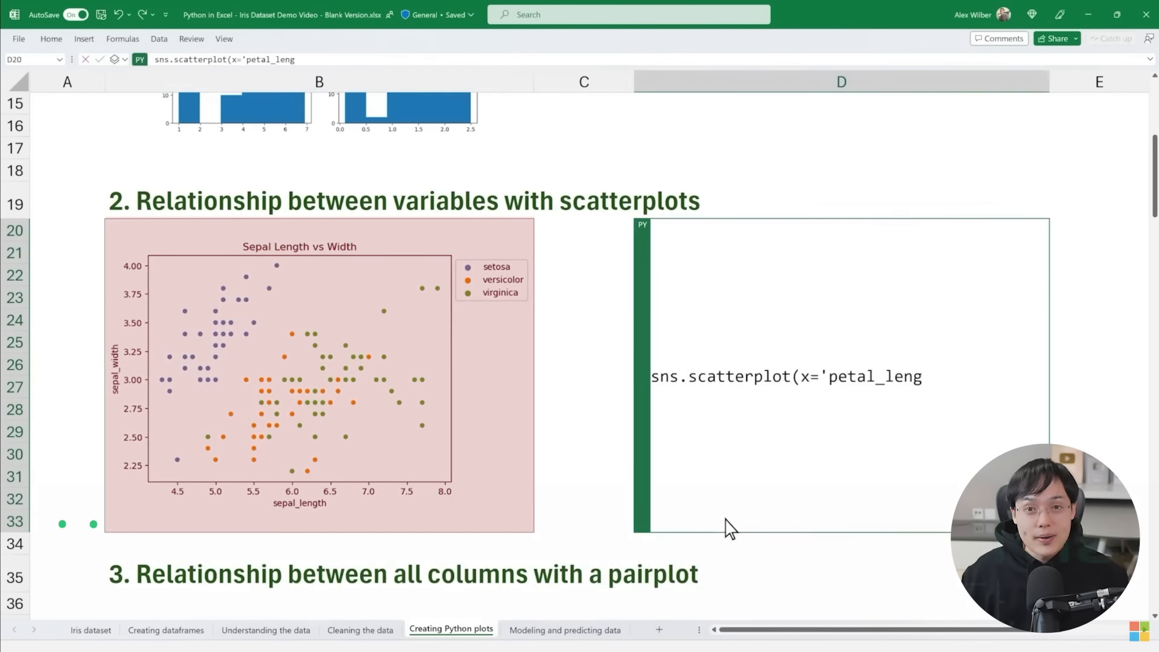
{"action": "type", "text": "th', y='petal_width', hue='species', data=df1,  ).set(title = \"Petal Length vs Width\")"}
{"action": "key", "text": "Return"}
{"action": "key", "text": "Return"}
{"action": "type", "text": "plt.legend(bbox_to_anchor=(1, 1),"}
{"action": "key", "text": "ctrl+Return"}
Enter the Python formula sns.pairplot(df1, hue='species', height=2) in the area under the pairplot heading.
{"action": "scroll", "coordinate": [535, 467], "scroll_direction": "down", "scroll_amount": 6}
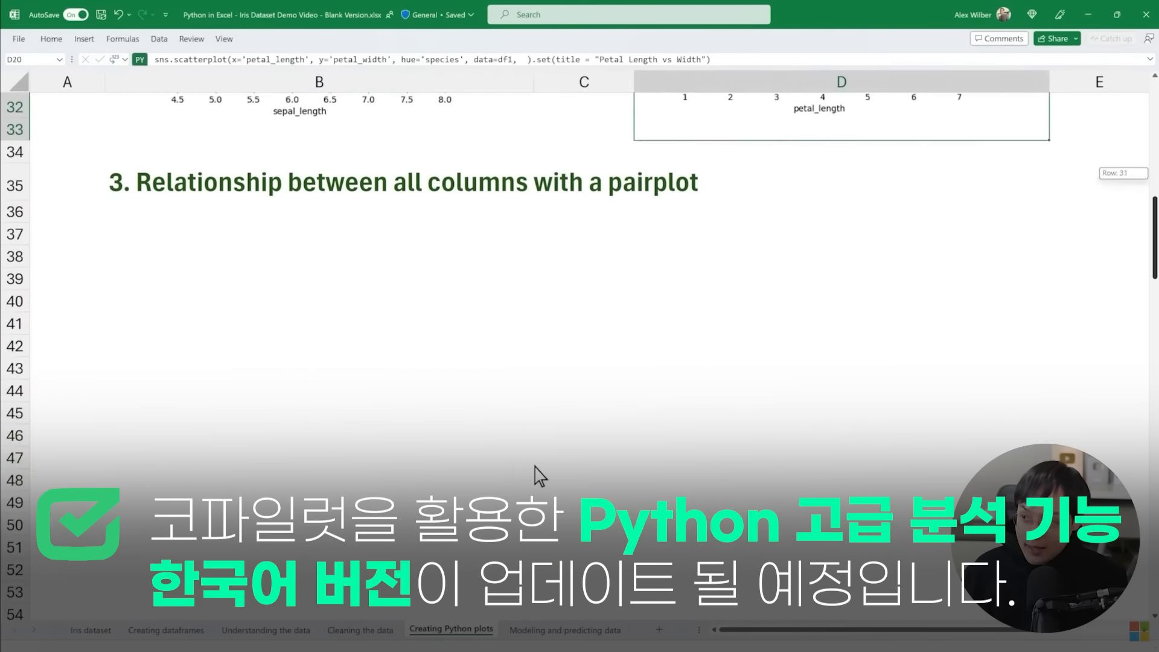
{"action": "left_click", "coordinate": [513, 465]}
{"action": "type", "text": "=py"}
{"action": "key", "text": "Tab"}
{"action": "type", "text": "sns.pairplot(df1, hue='species', height=2)"}
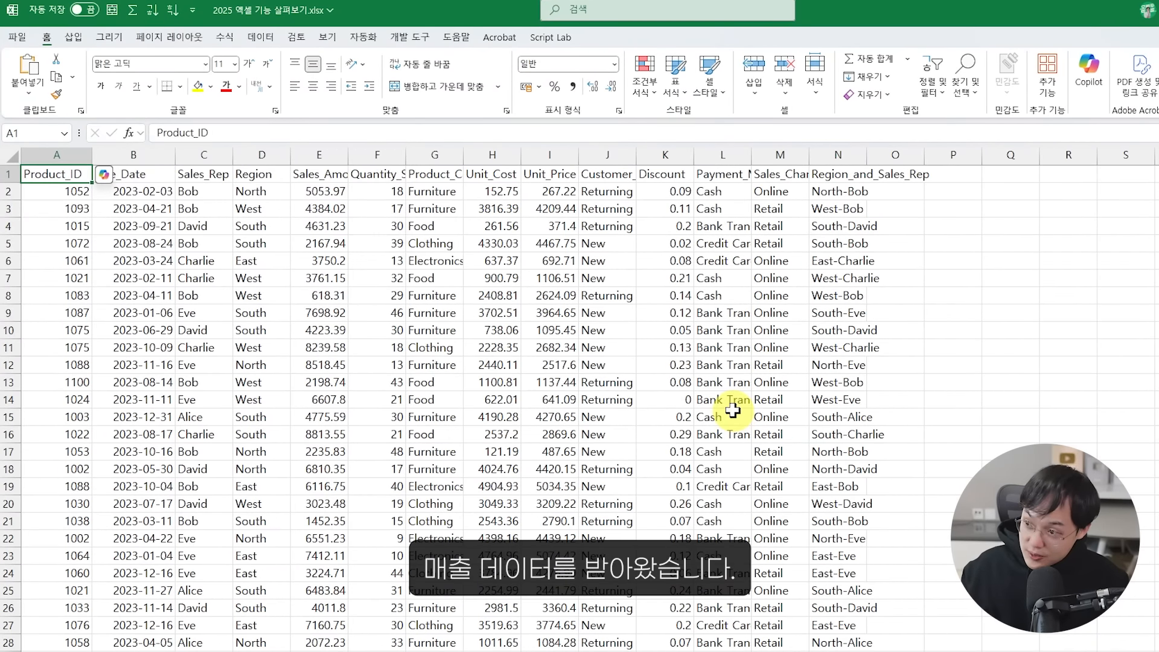
Check the extent of the sales data down to its last row and return to cell A1.
{"action": "left_click", "coordinate": [357, 277], "text": "shift"}
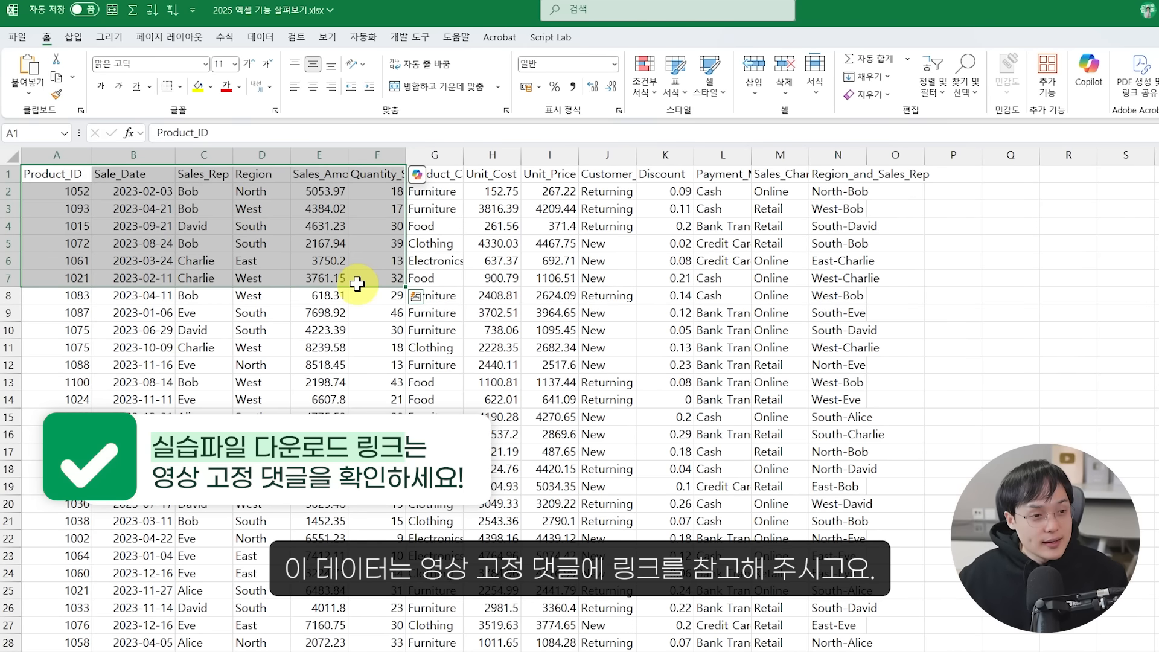
{"action": "left_click", "coordinate": [251, 295]}
{"action": "key", "text": "ctrl+Left"}
{"action": "key", "text": "ctrl+Down"}
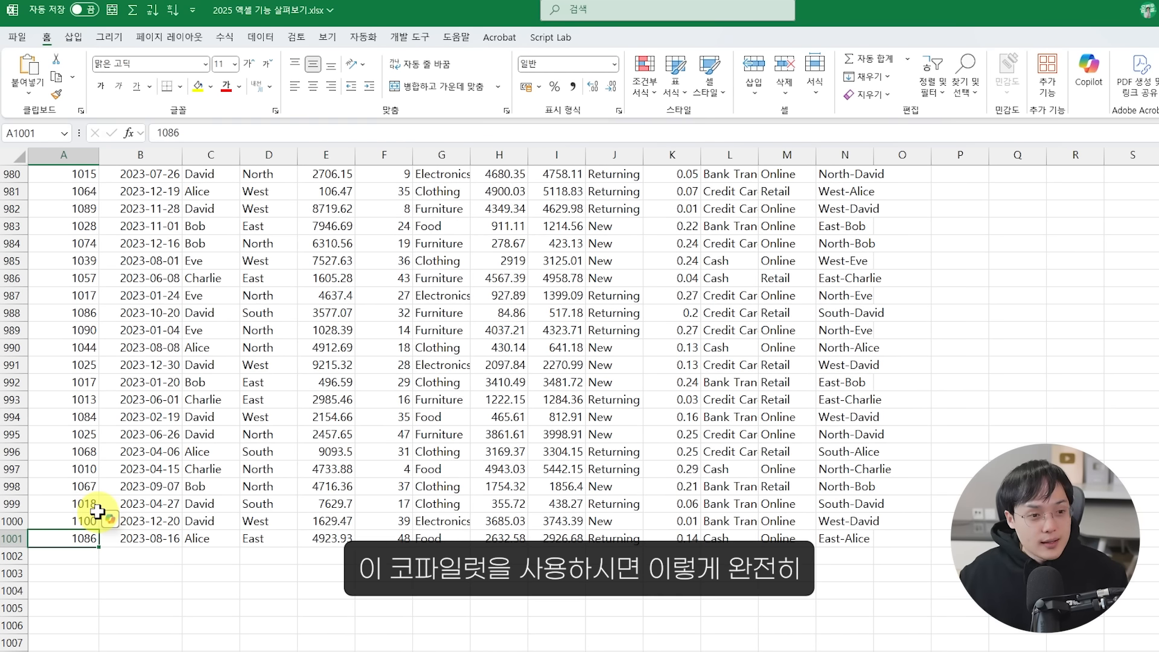
{"action": "key", "text": "ctrl+Home"}
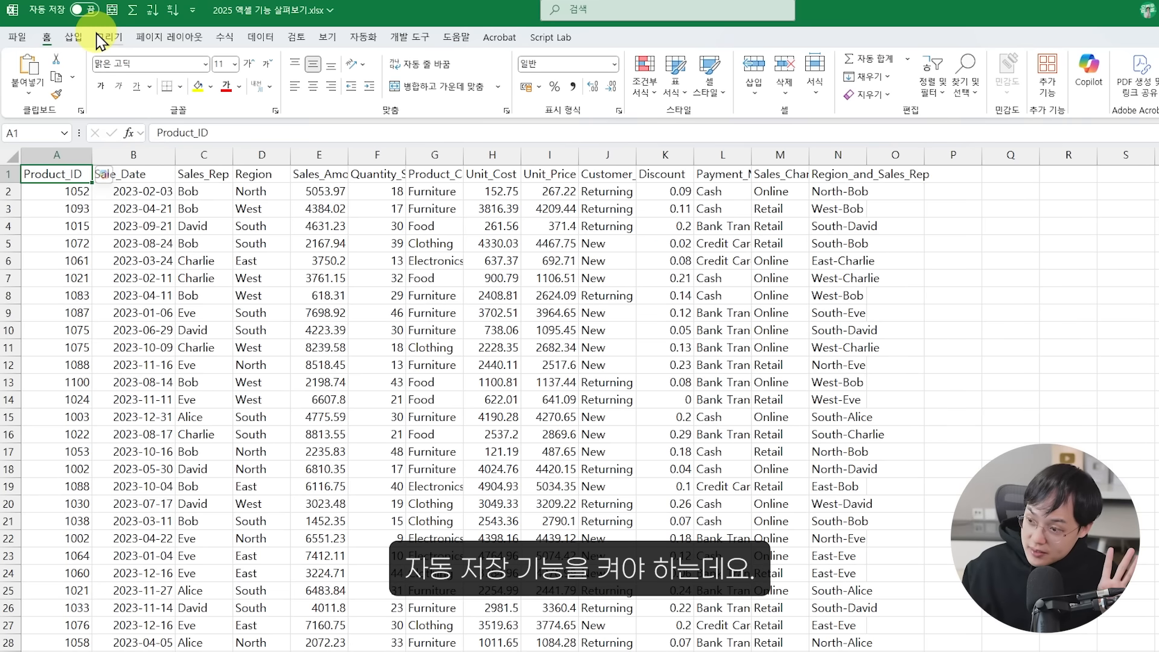
Turn on AutoSave by uploading the workbook to the organization's OneDrive account.
{"action": "left_click", "coordinate": [83, 12]}
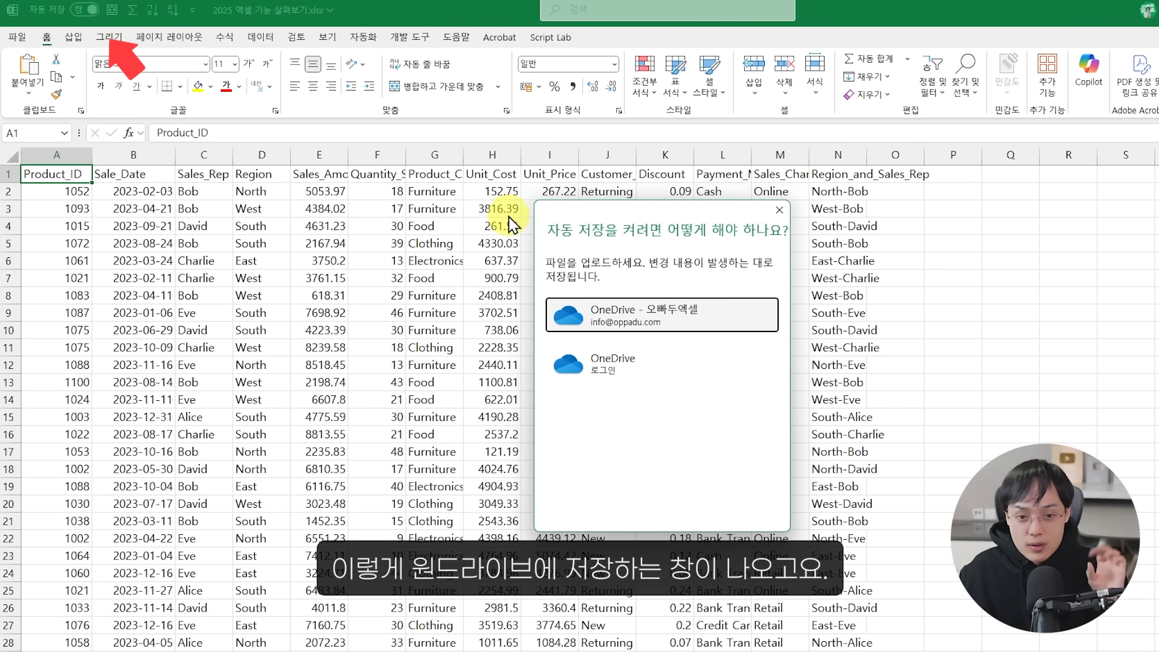
{"action": "left_click", "coordinate": [593, 313]}
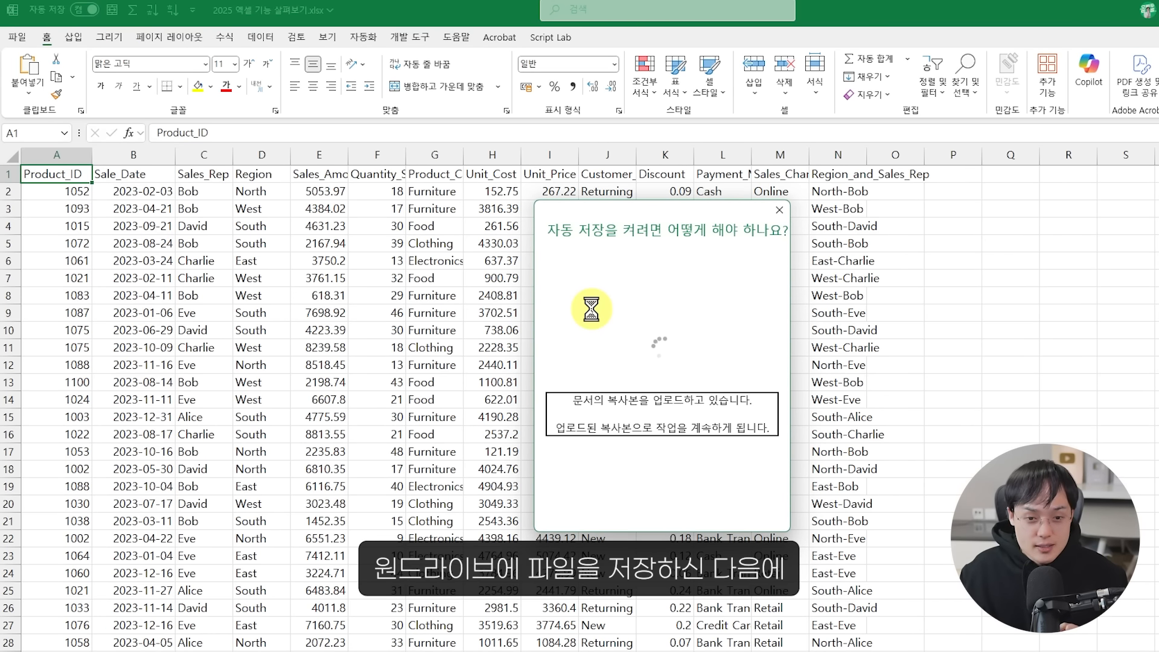
{"action": "left_click", "coordinate": [87, 12]}
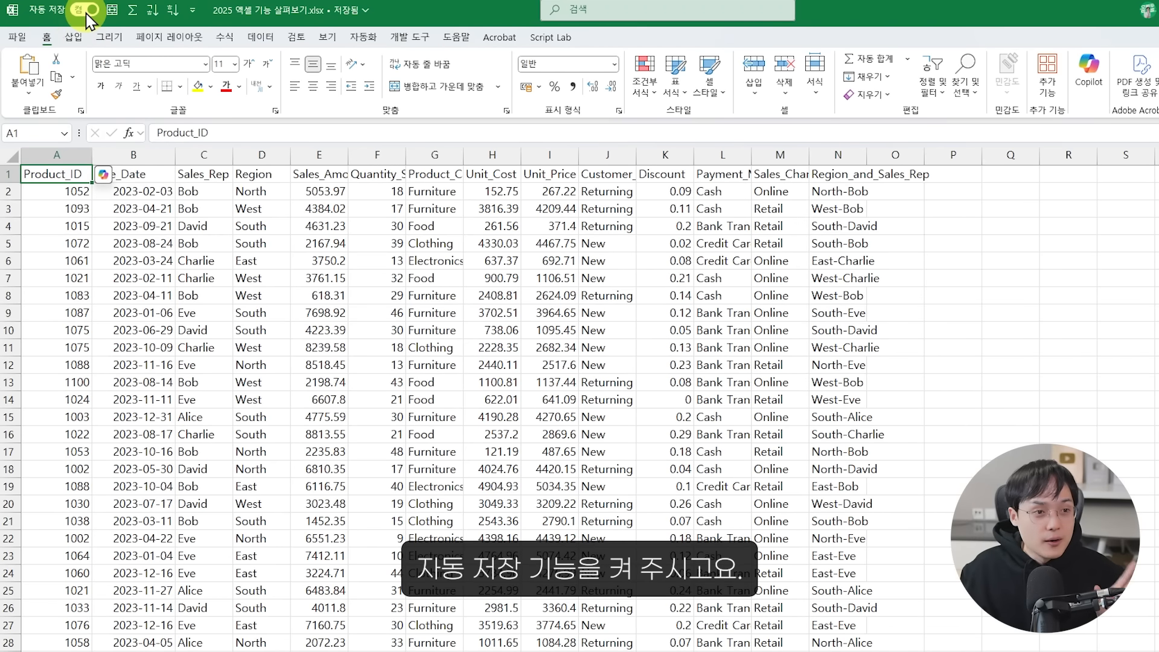
Open Copilot and ask it to show insights on the sales data.
{"action": "left_click", "coordinate": [43, 38]}
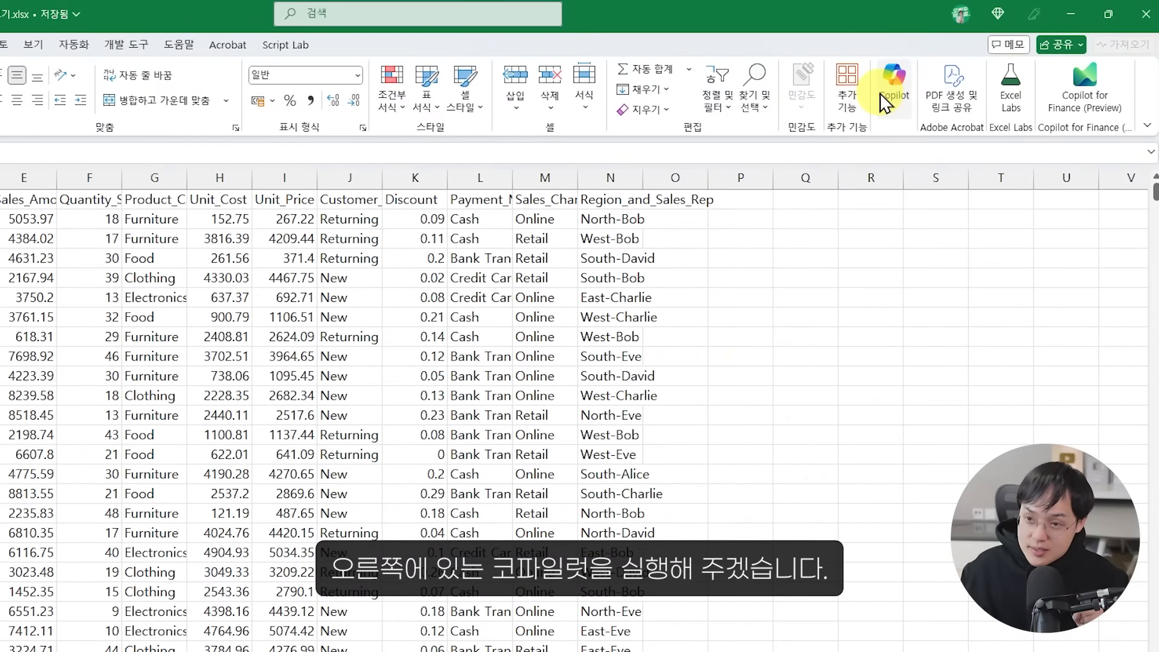
{"action": "left_click", "coordinate": [887, 95]}
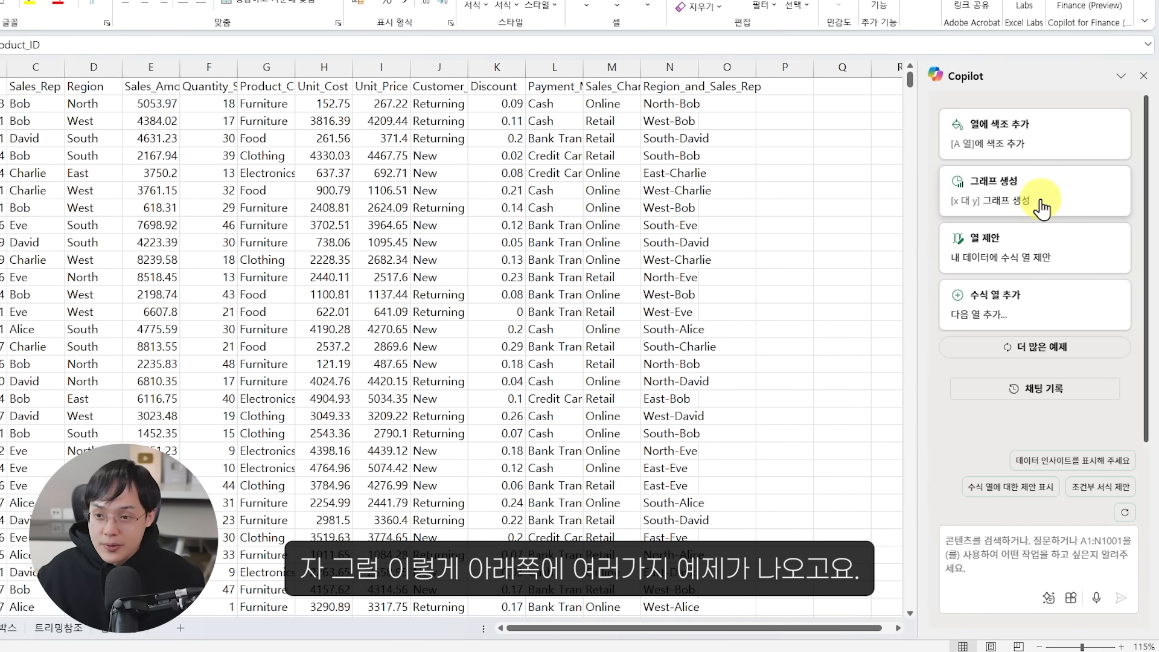
{"action": "left_click", "coordinate": [1052, 462]}
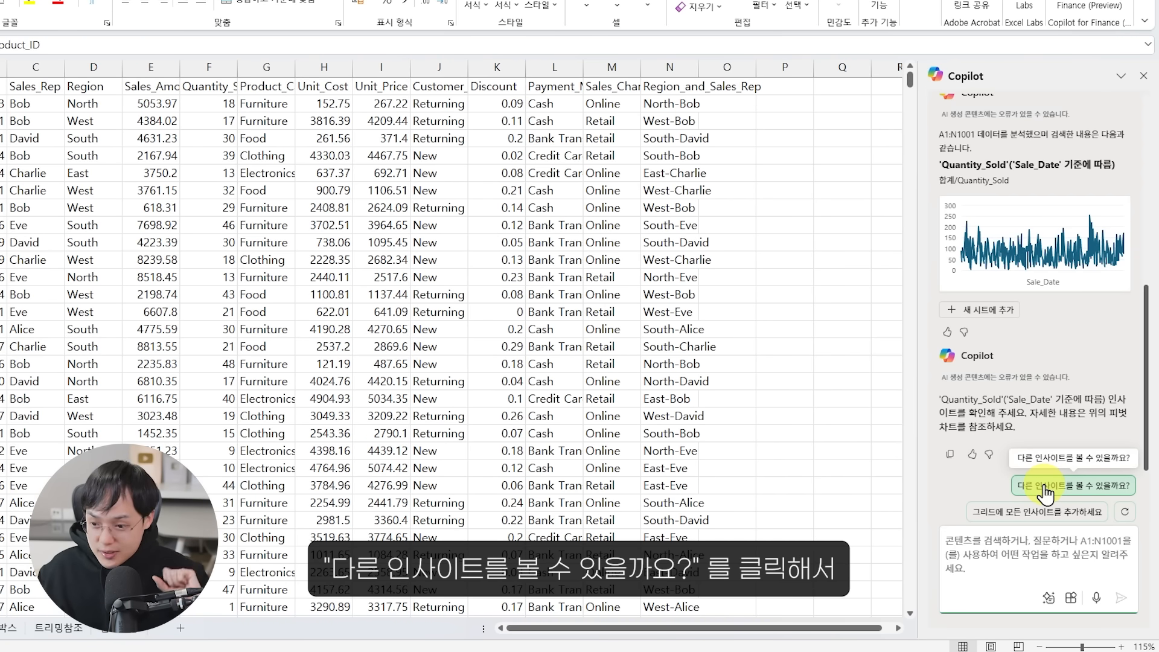
Request another insight from Copilot and have it add all insights to the grid on a new sheet.
{"action": "left_click", "coordinate": [1044, 486]}
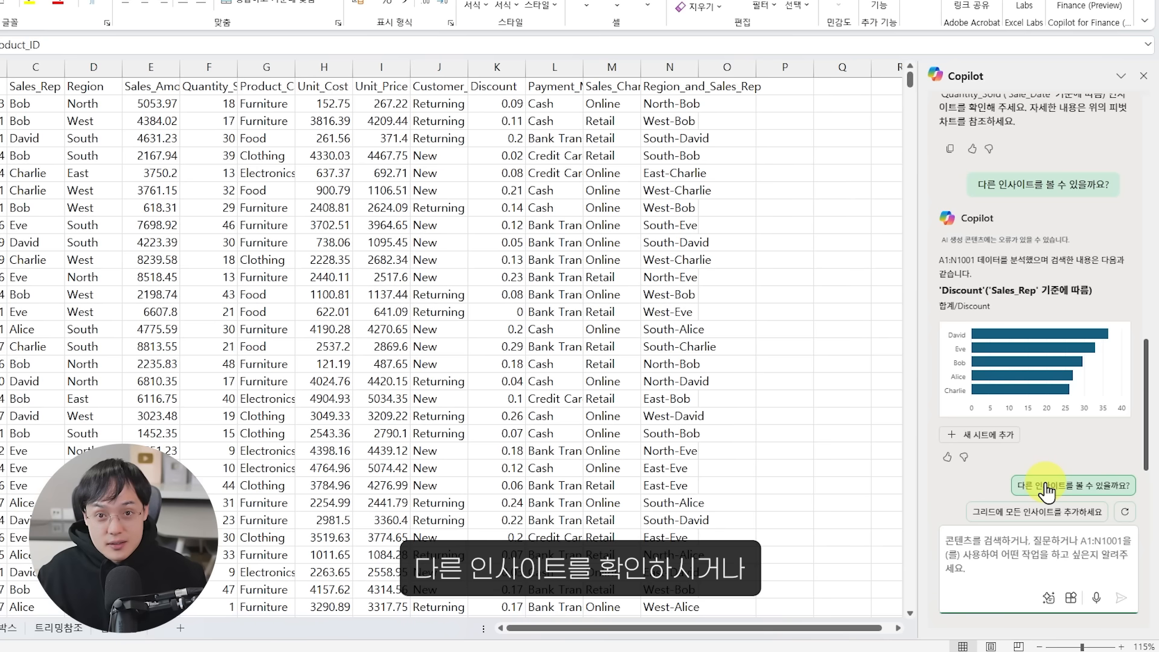
{"action": "left_click", "coordinate": [1030, 514]}
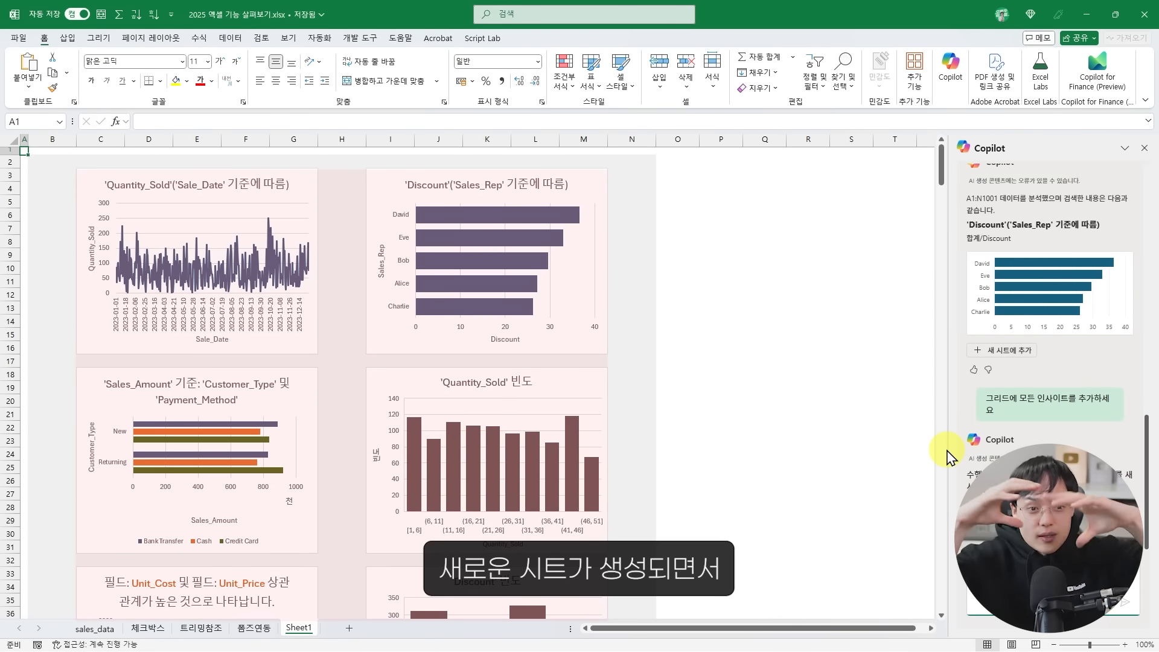
Look through the insight charts on Sheet1 and check how far the source data on sales_data extends.
{"action": "left_click", "coordinate": [377, 308]}
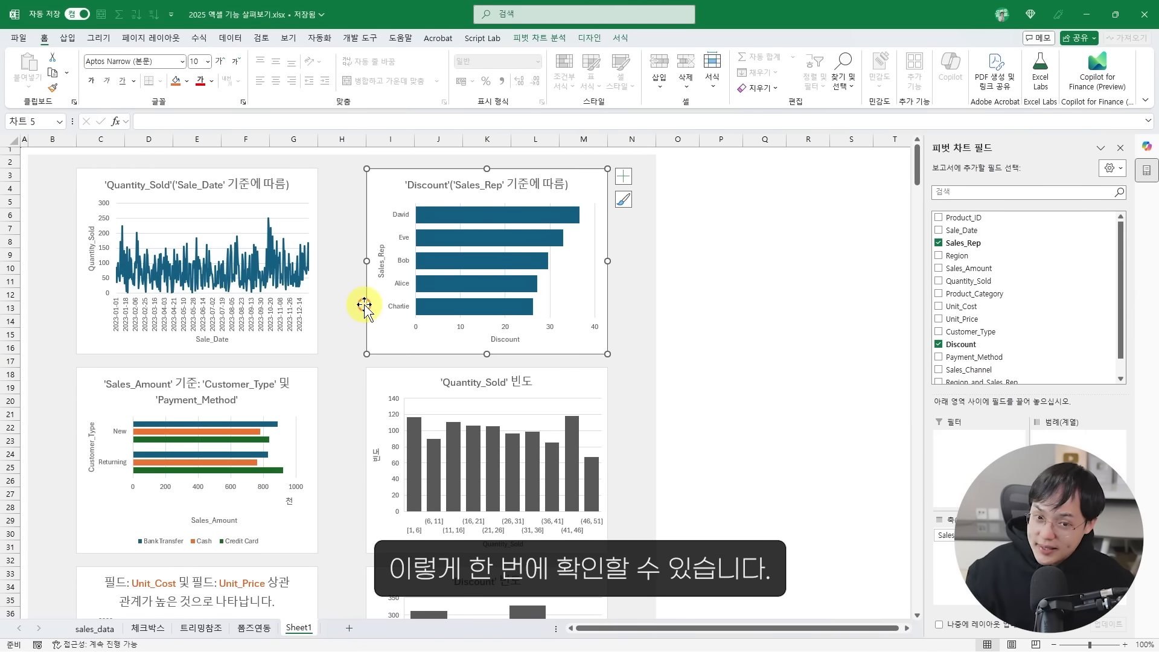
{"action": "scroll", "coordinate": [368, 305], "scroll_direction": "down", "scroll_amount": 3}
{"action": "scroll", "coordinate": [367, 305], "scroll_direction": "down", "scroll_amount": 5}
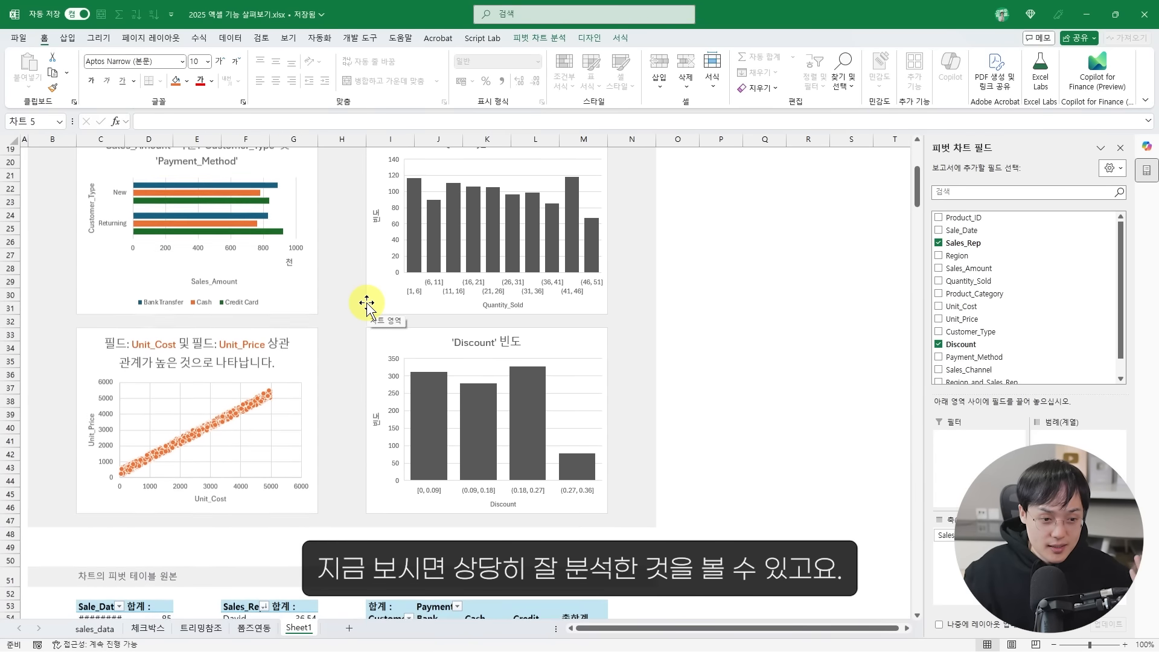
{"action": "scroll", "coordinate": [360, 302], "scroll_direction": "up", "scroll_amount": 8}
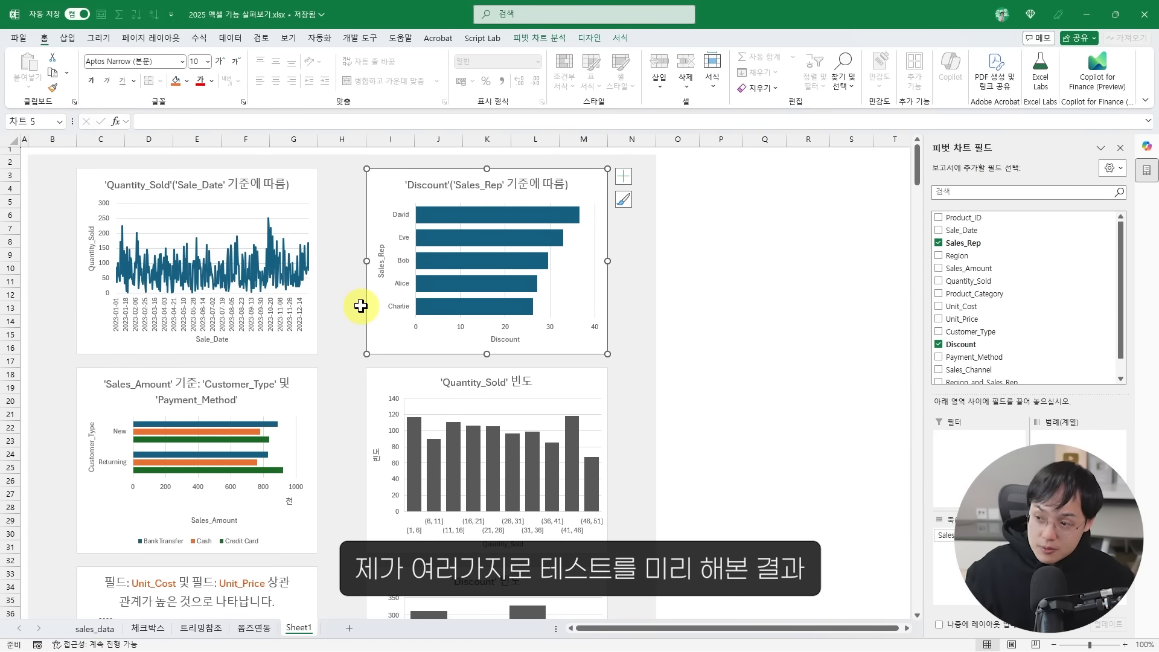
{"action": "left_click", "coordinate": [95, 628]}
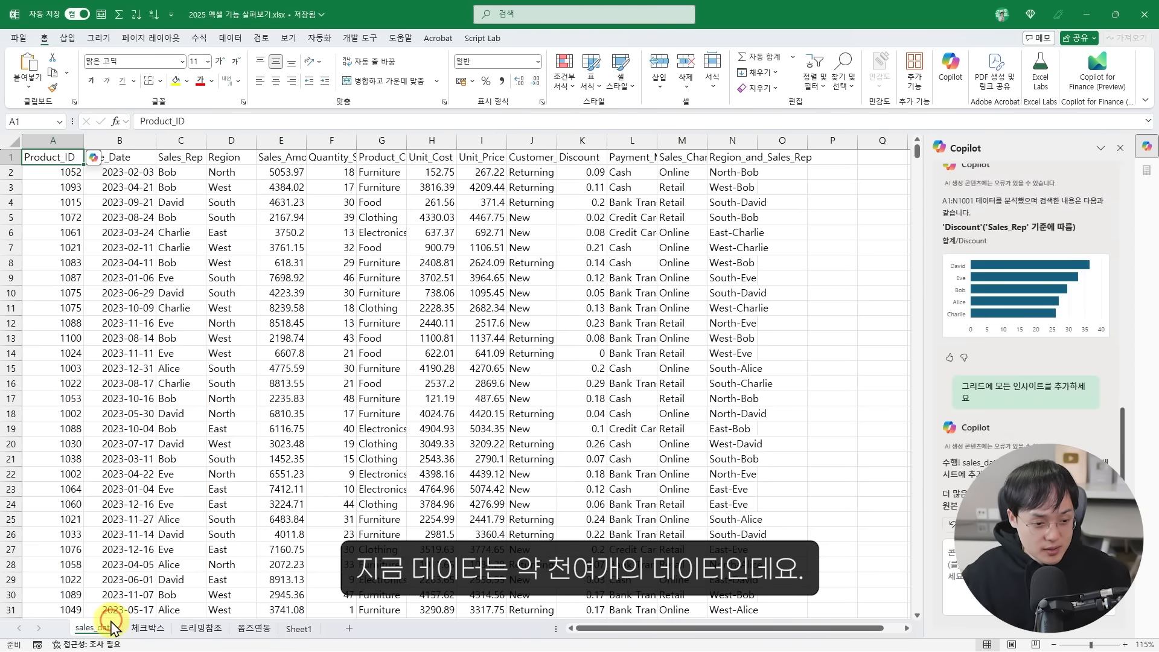
{"action": "left_click", "coordinate": [85, 519]}
{"action": "key", "text": "ctrl+Down"}
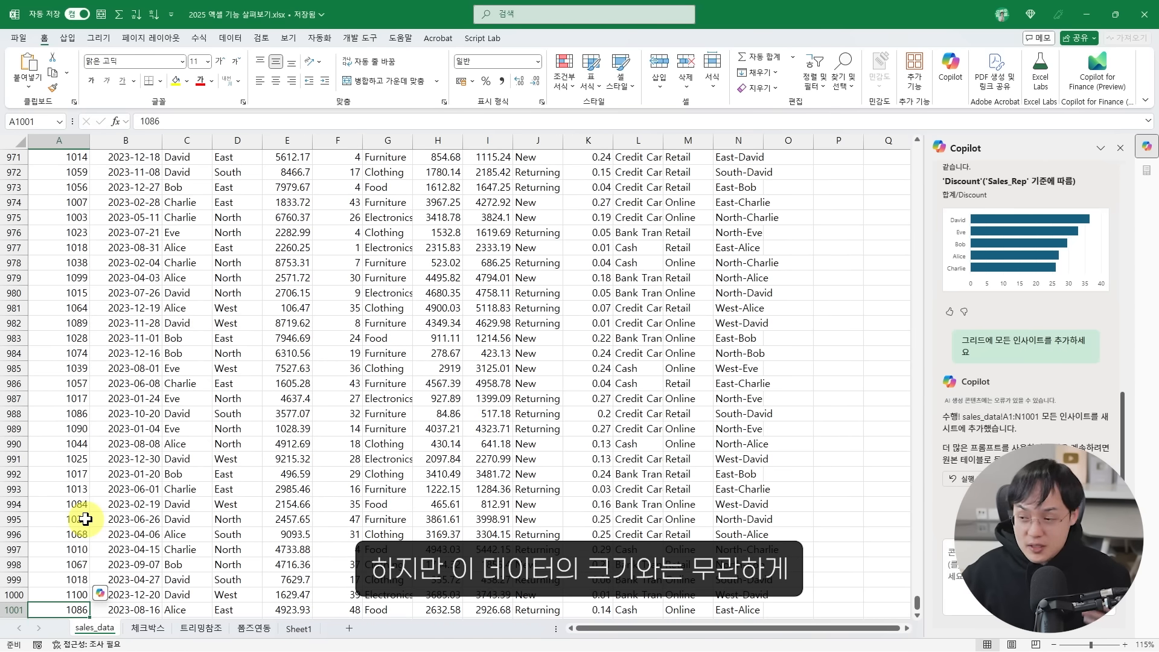
Review the sales amount, quantity, discount and unit cost charts on Sheet1 once more.
{"action": "left_click", "coordinate": [296, 628]}
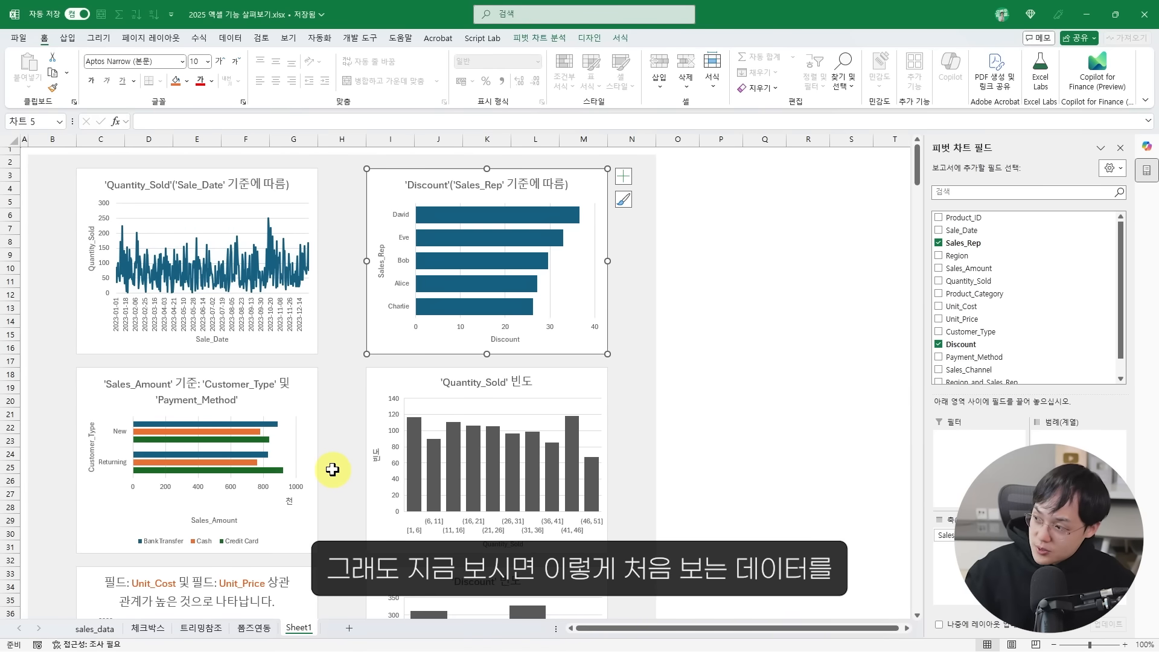
{"action": "left_click", "coordinate": [329, 400]}
{"action": "scroll", "coordinate": [329, 400], "scroll_direction": "down", "scroll_amount": 3}
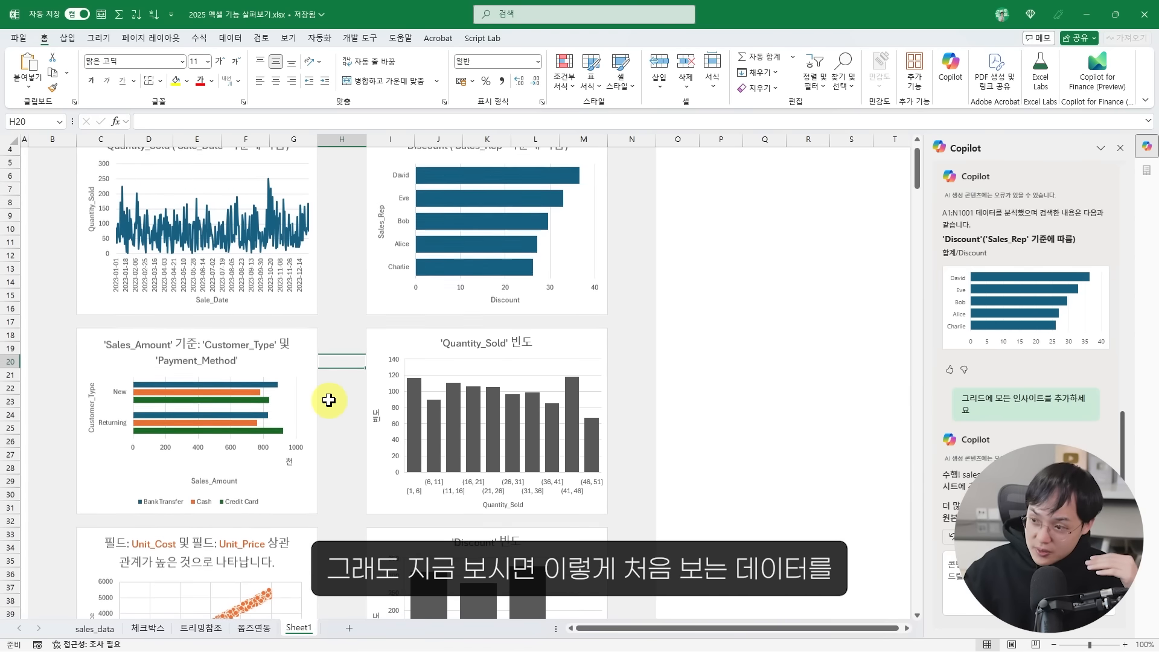
{"action": "scroll", "coordinate": [329, 400], "scroll_direction": "down", "scroll_amount": 2}
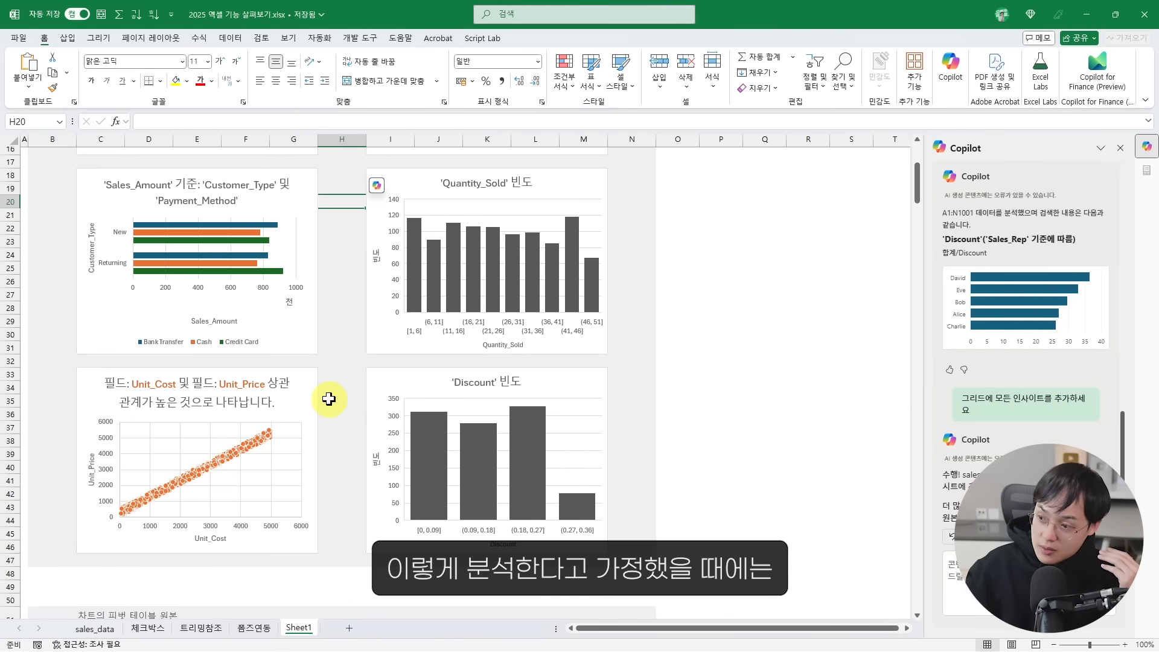
{"action": "scroll", "coordinate": [328, 399], "scroll_direction": "up", "scroll_amount": 5}
{"action": "scroll", "coordinate": [291, 329], "scroll_direction": "down", "scroll_amount": 2}
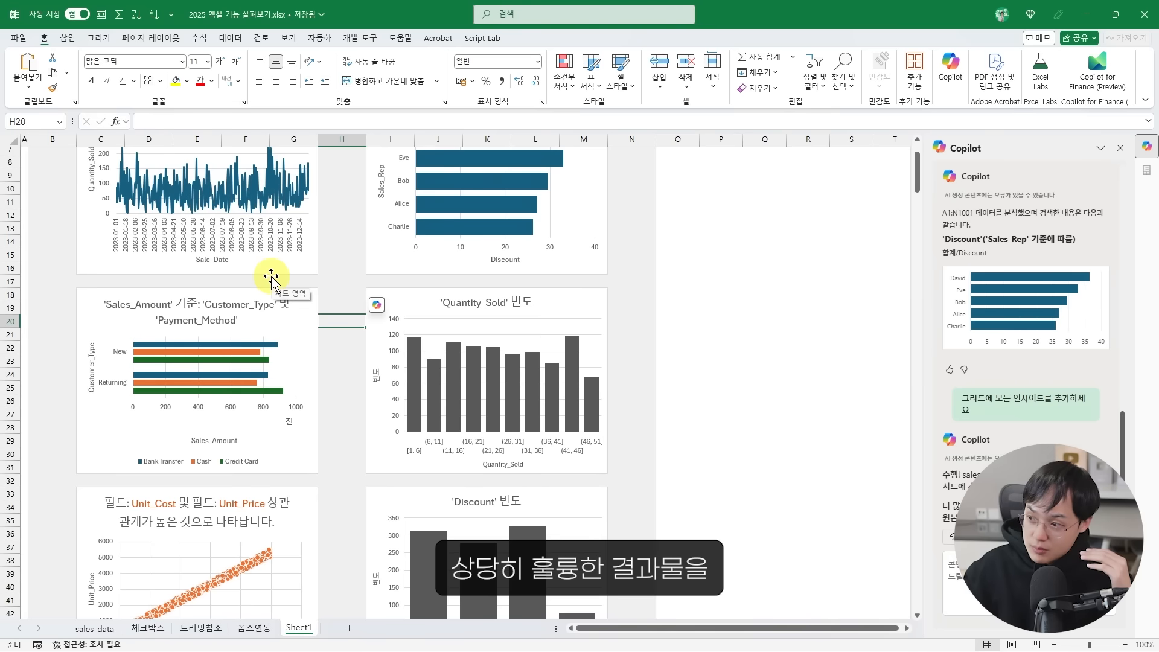
{"action": "scroll", "coordinate": [272, 278], "scroll_direction": "down", "scroll_amount": 2}
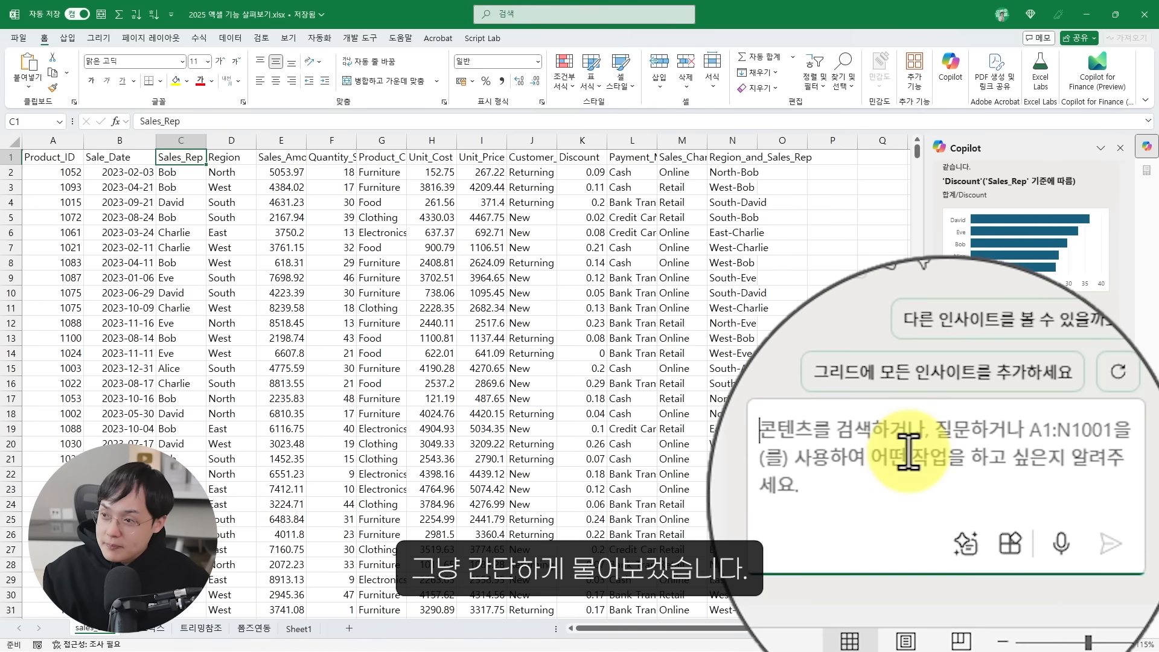
Ask Copilot in Korean for a pivot table listing the furniture that one named salesperson sold online.
{"action": "left_click", "coordinate": [908, 456]}
{"action": "type", "text": "이 데이터에서"}
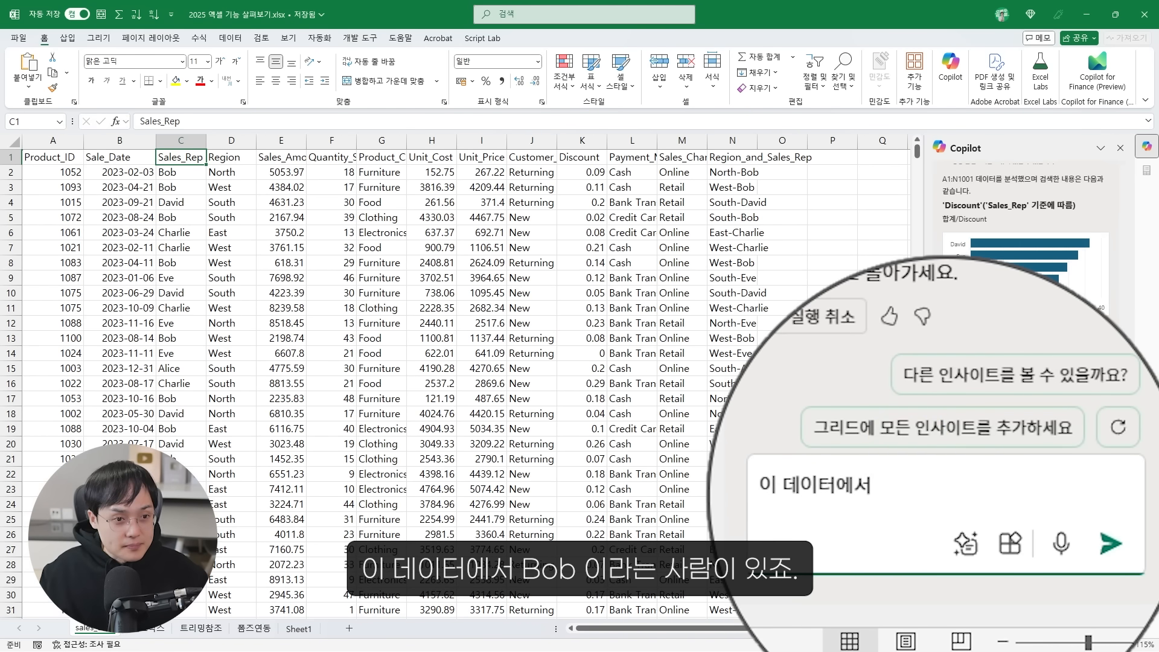
{"action": "type", "text": " ㅂㅏㅂ이 "}
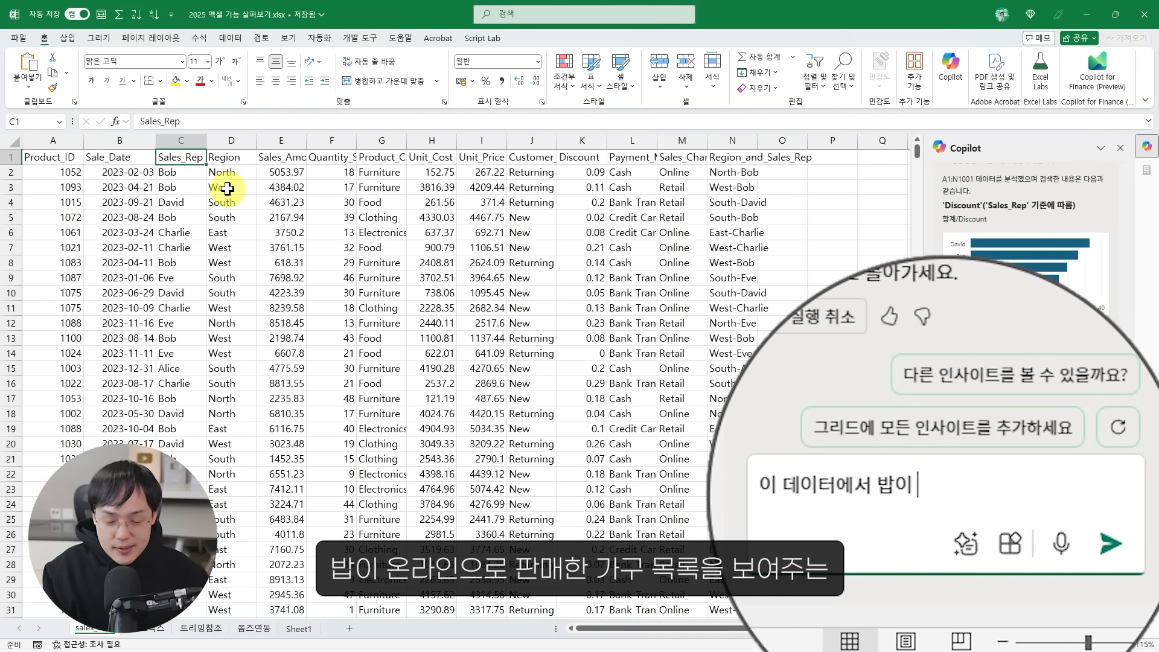
{"action": "type", "text": "오ㄴ라인으로 팬"}
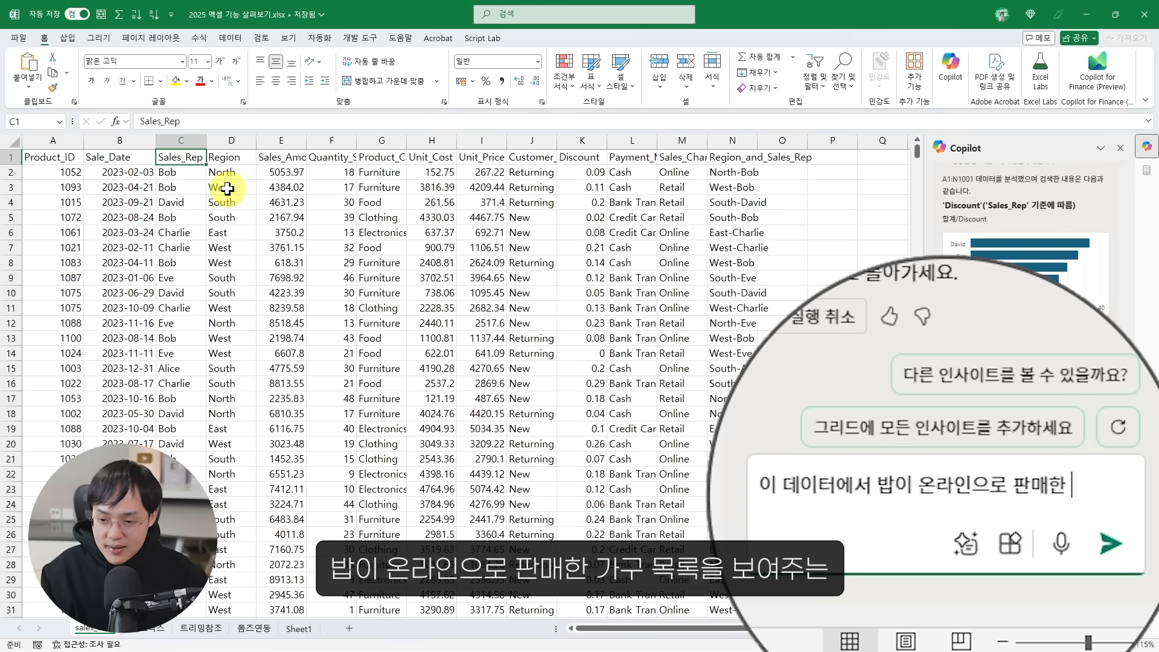
{"action": "type", "text": "ㅜ 목ㄹㅗㄱ을 보여준"}
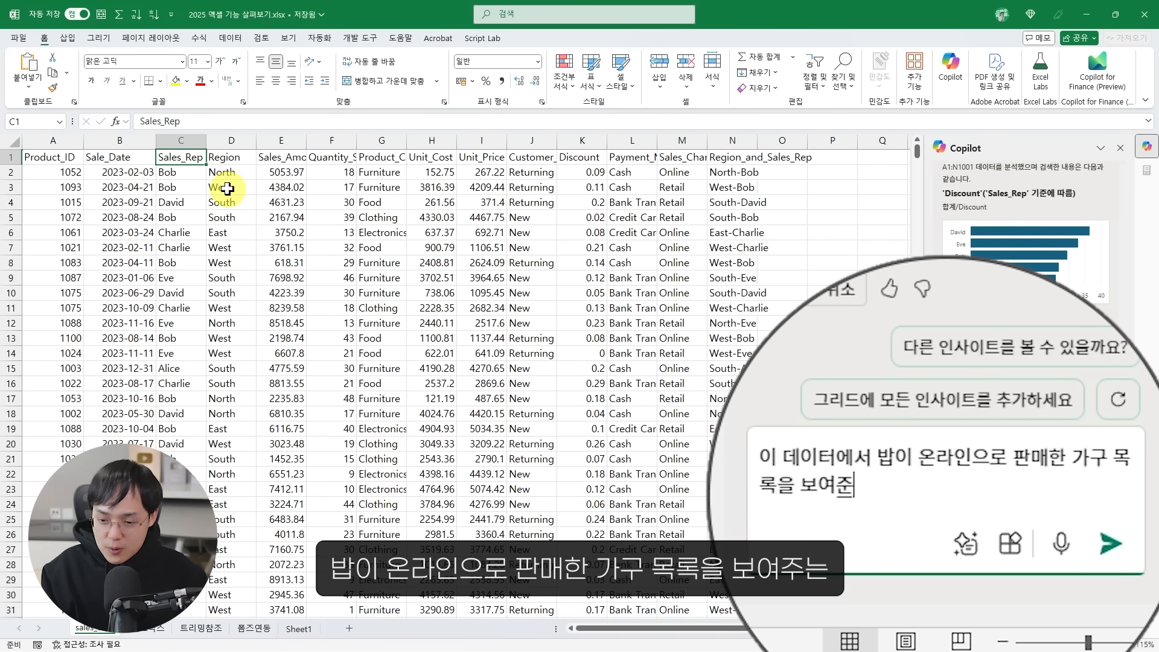
{"action": "type", "text": "ㅡㄴ 피버"}
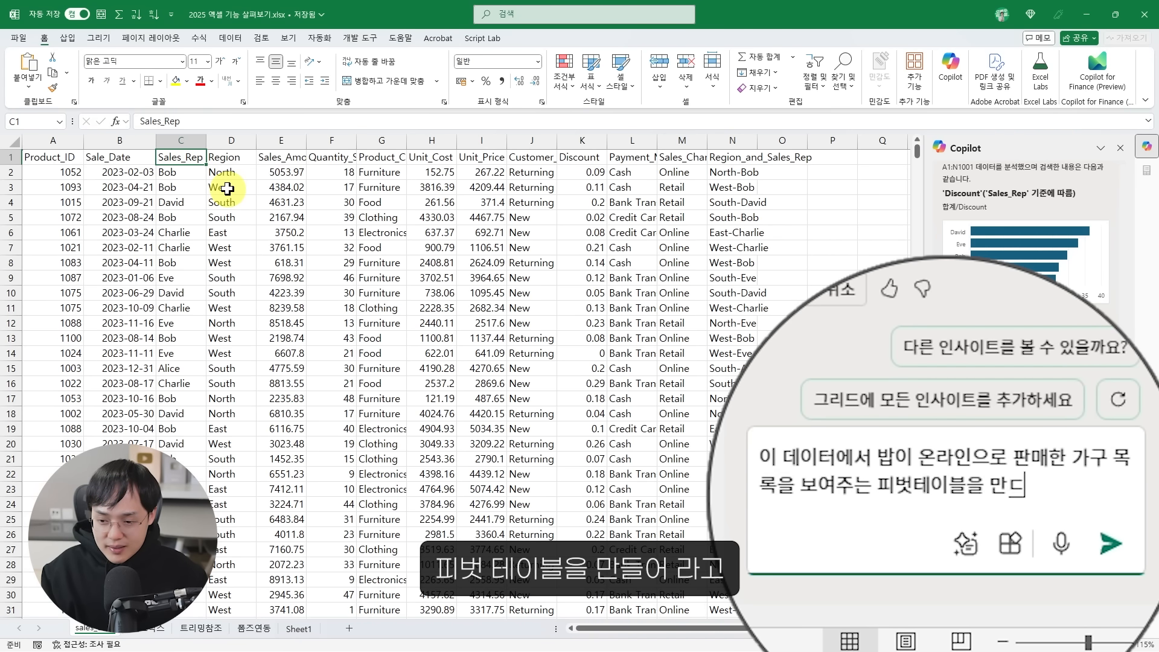
{"action": "type", "text": "ㅅ테이블을 만들어"}
{"action": "key", "text": "Return"}
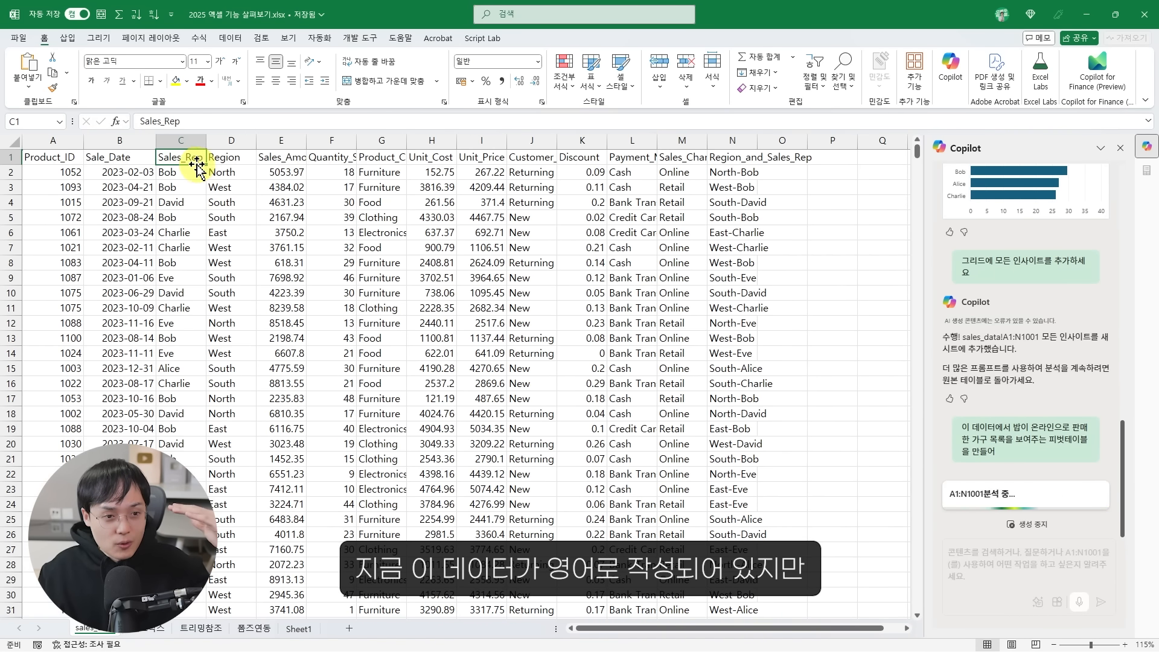
Inspect the sales rep, sales channel and product category values in row 2 of the sales data.
{"action": "left_click", "coordinate": [175, 171]}
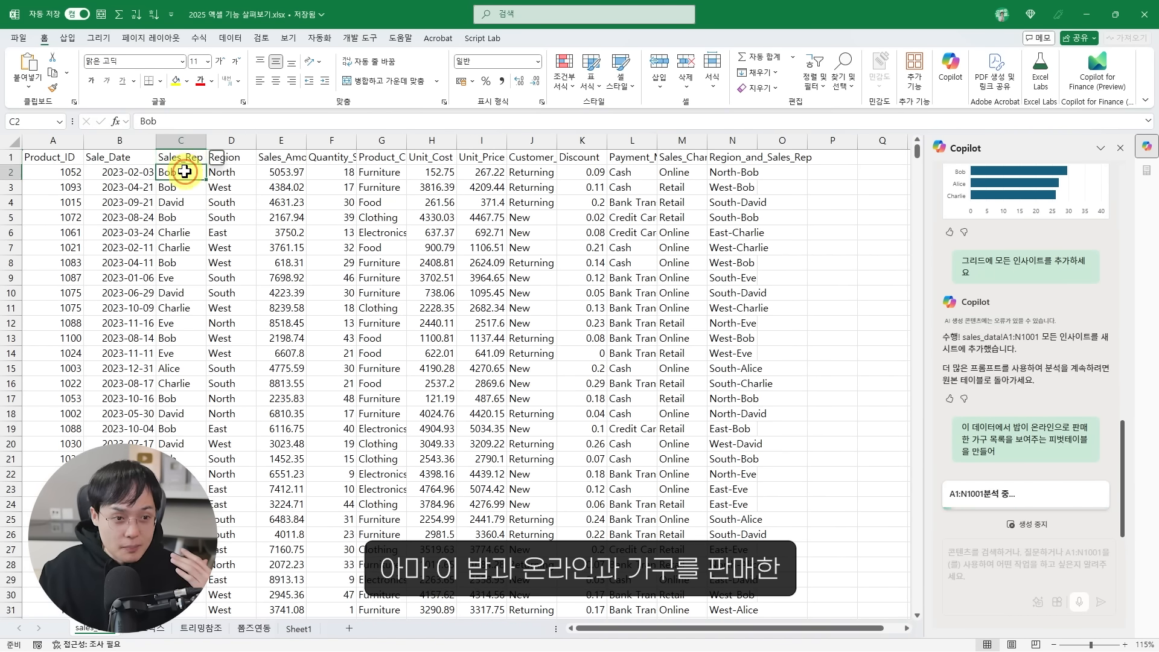
{"action": "left_click", "coordinate": [663, 172]}
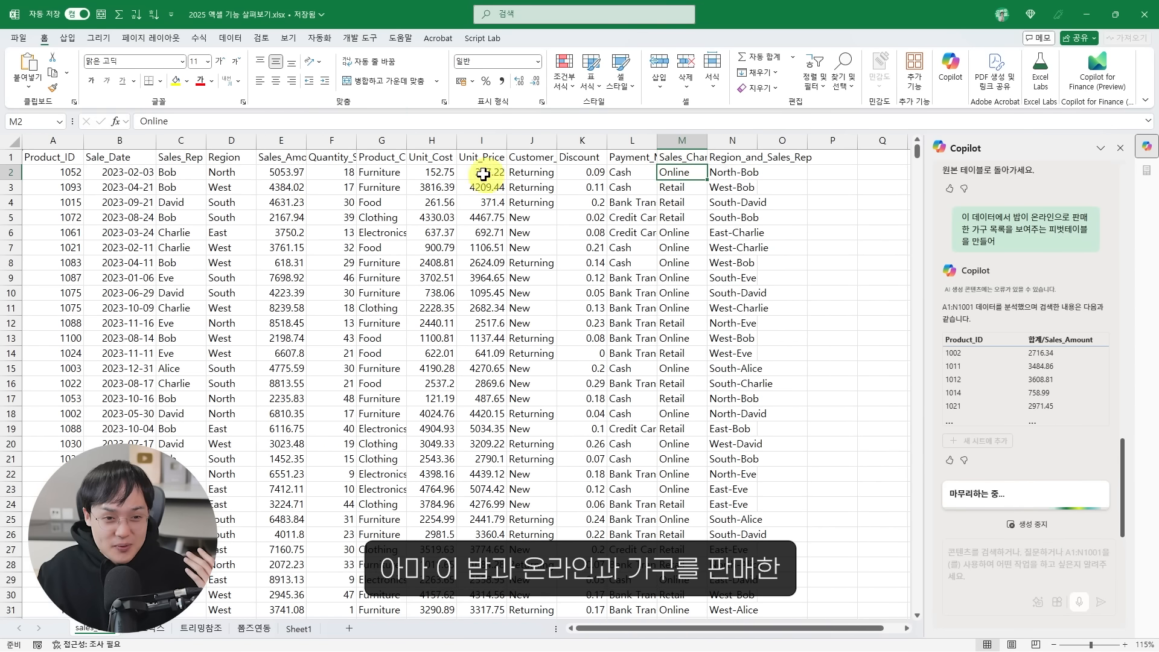
{"action": "left_click", "coordinate": [378, 173]}
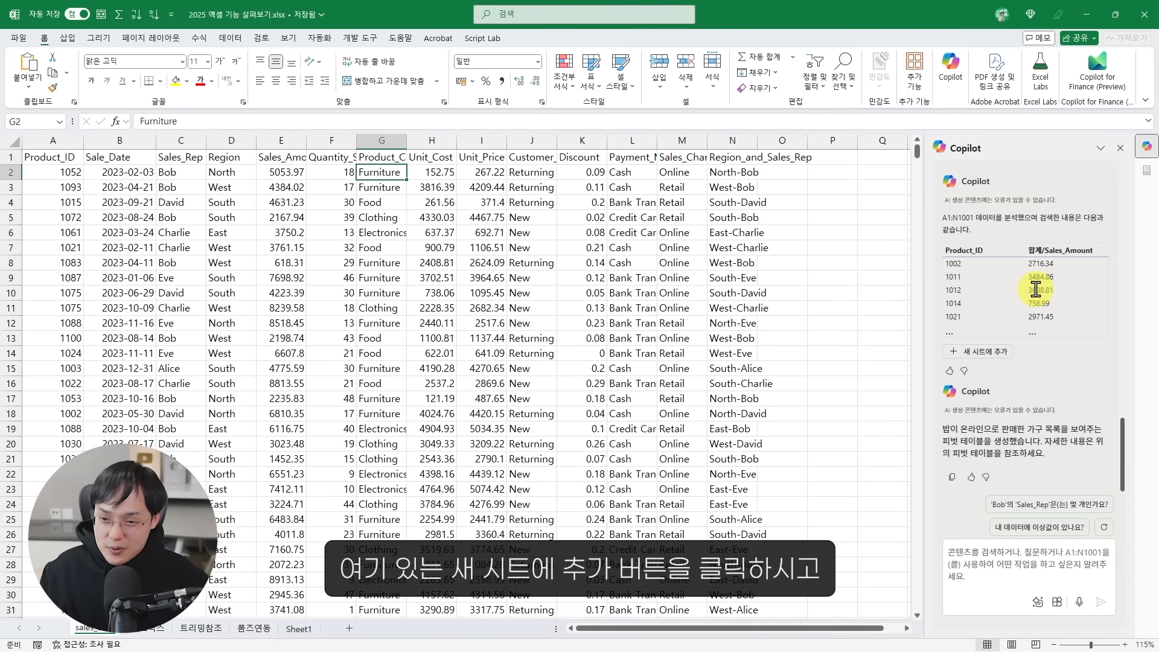
Add Copilot's pivot table to a new sheet and inspect its sales rep, channel and category filters and product rows.
{"action": "left_click", "coordinate": [979, 353]}
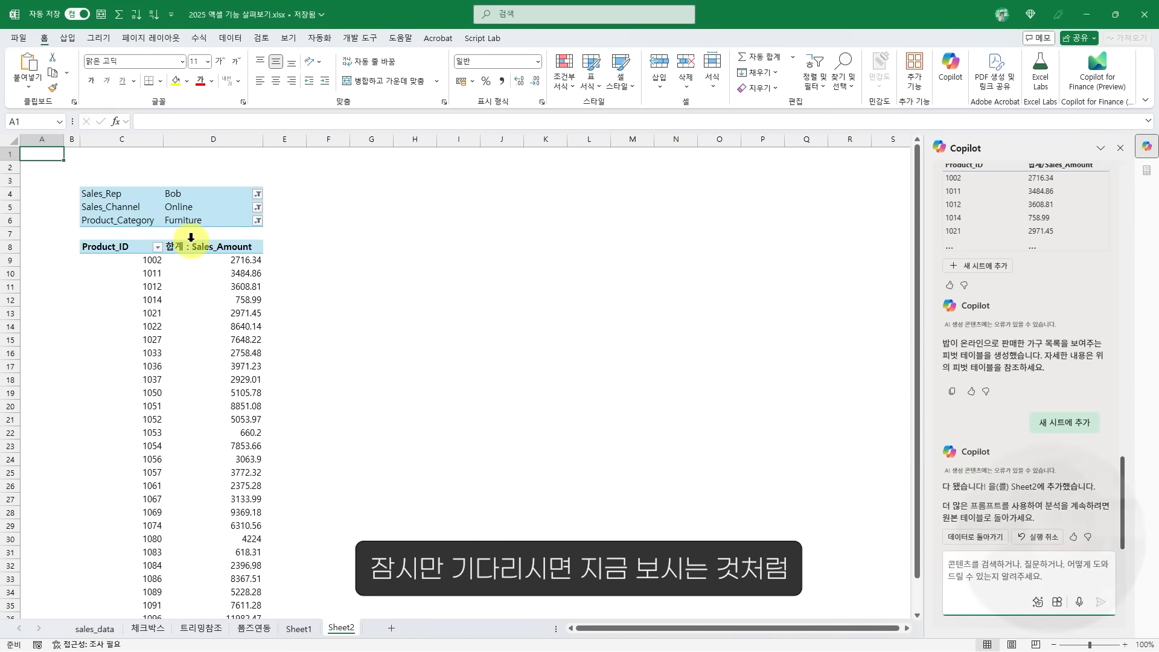
{"action": "left_click", "coordinate": [169, 206]}
{"action": "scroll", "coordinate": [222, 184], "scroll_direction": "up", "scroll_amount": 3}
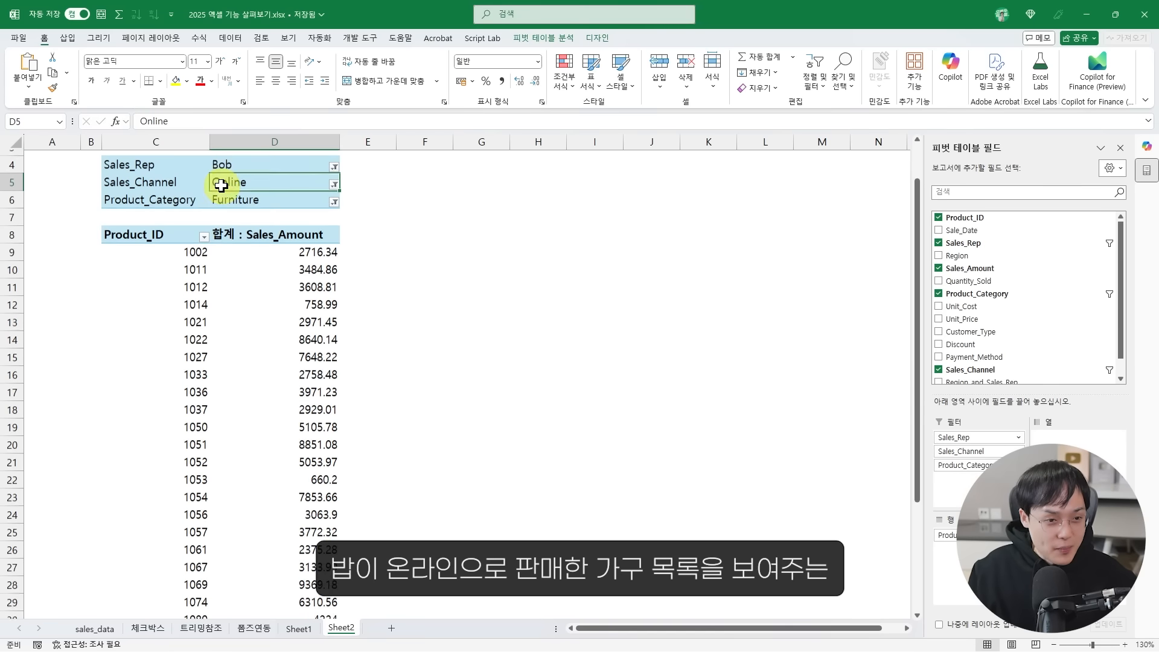
{"action": "left_click", "coordinate": [226, 184]}
{"action": "left_click", "coordinate": [257, 216]}
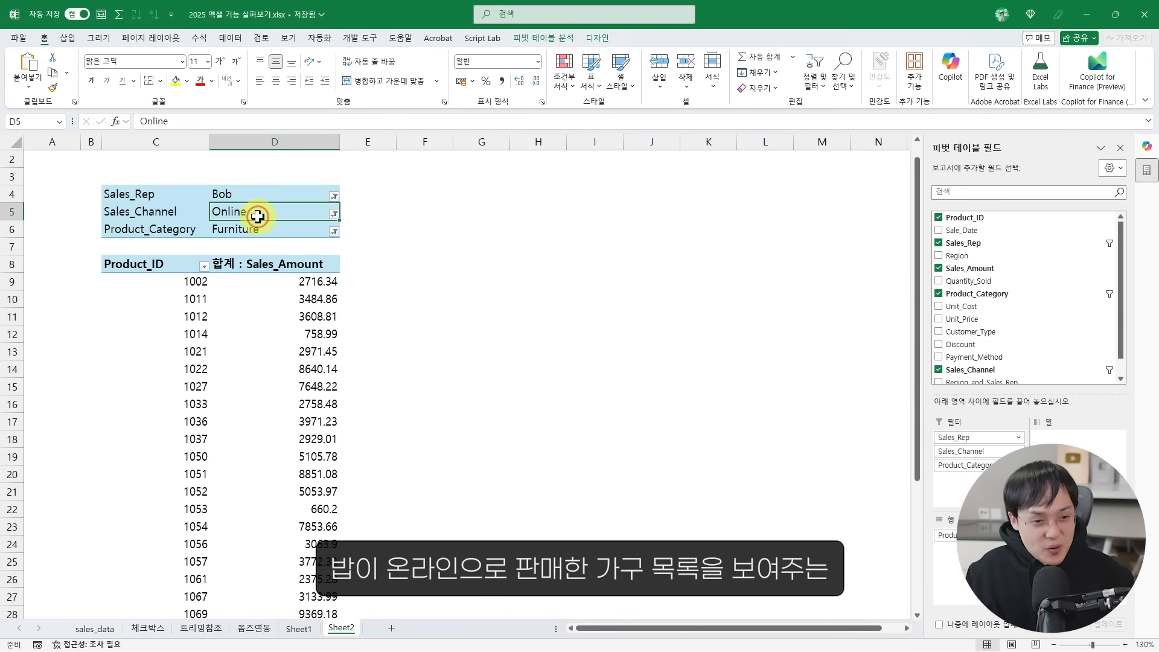
{"action": "left_click", "coordinate": [256, 231]}
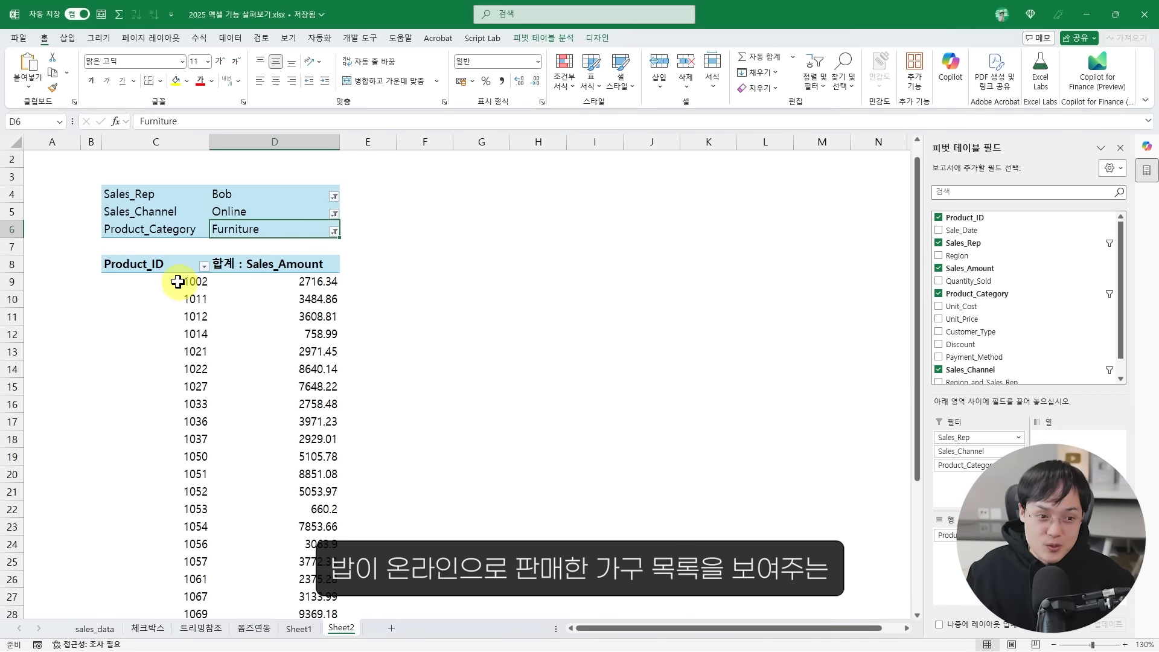
{"action": "left_click_drag", "start_coordinate": [175, 265], "coordinate": [217, 301]}
{"action": "left_click", "coordinate": [239, 327]}
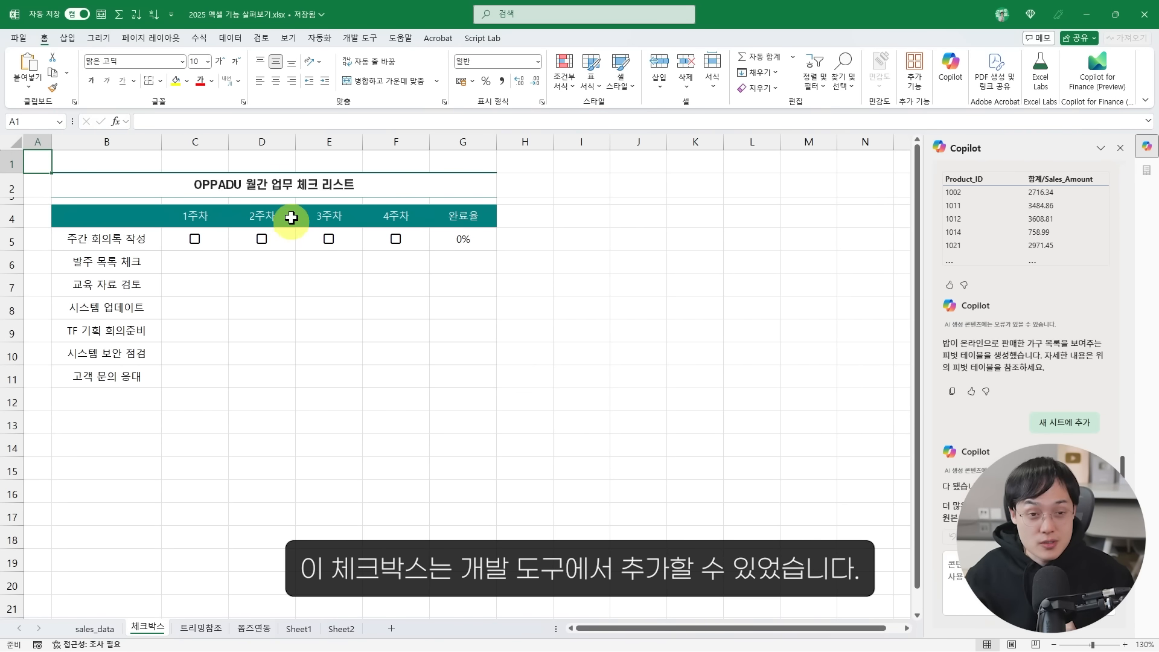
Close the Copilot pane and draw a form-control check box beside the 완료율 header, across columns H and I.
{"action": "left_click", "coordinate": [357, 39]}
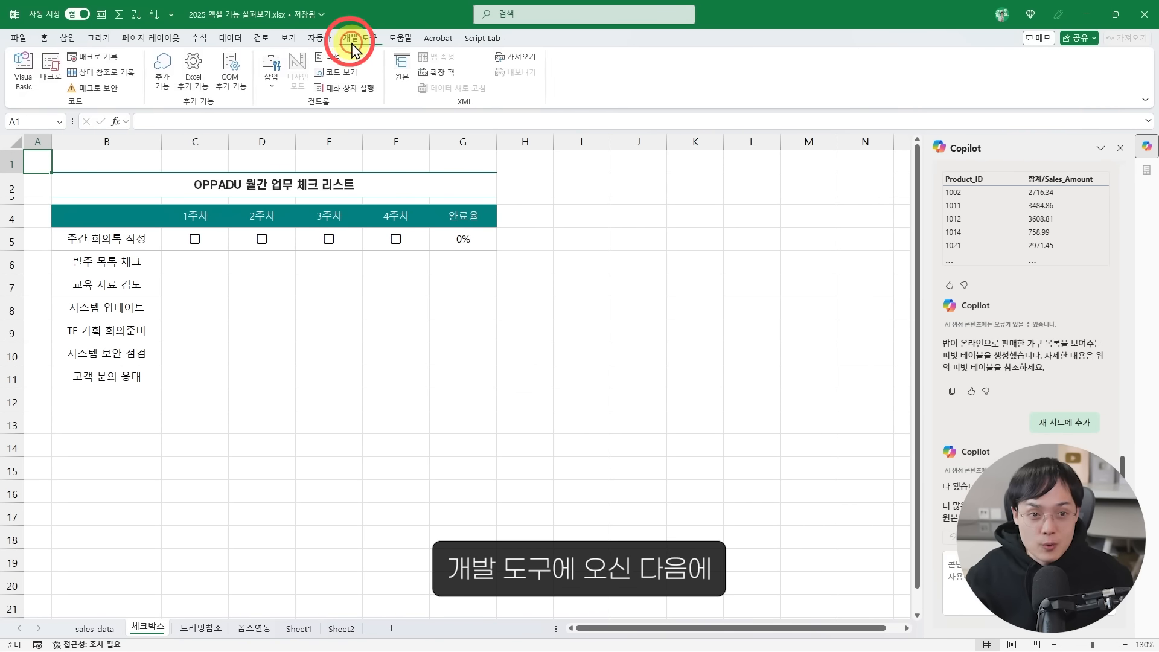
{"action": "left_click", "coordinate": [1119, 149]}
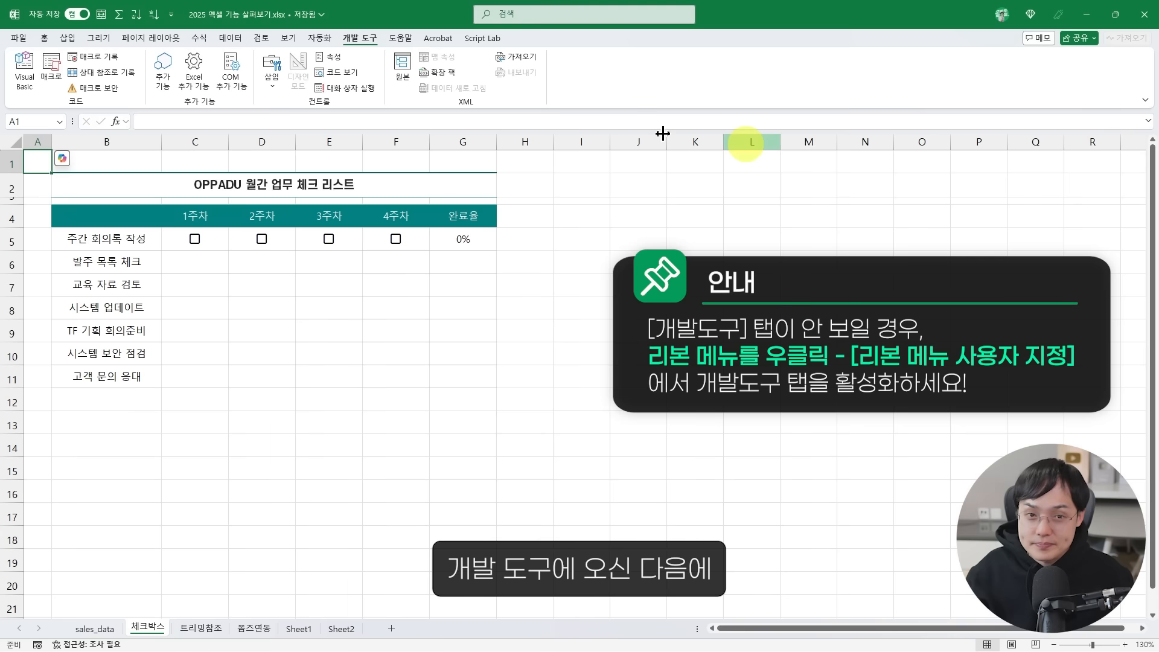
{"action": "left_click", "coordinate": [272, 85]}
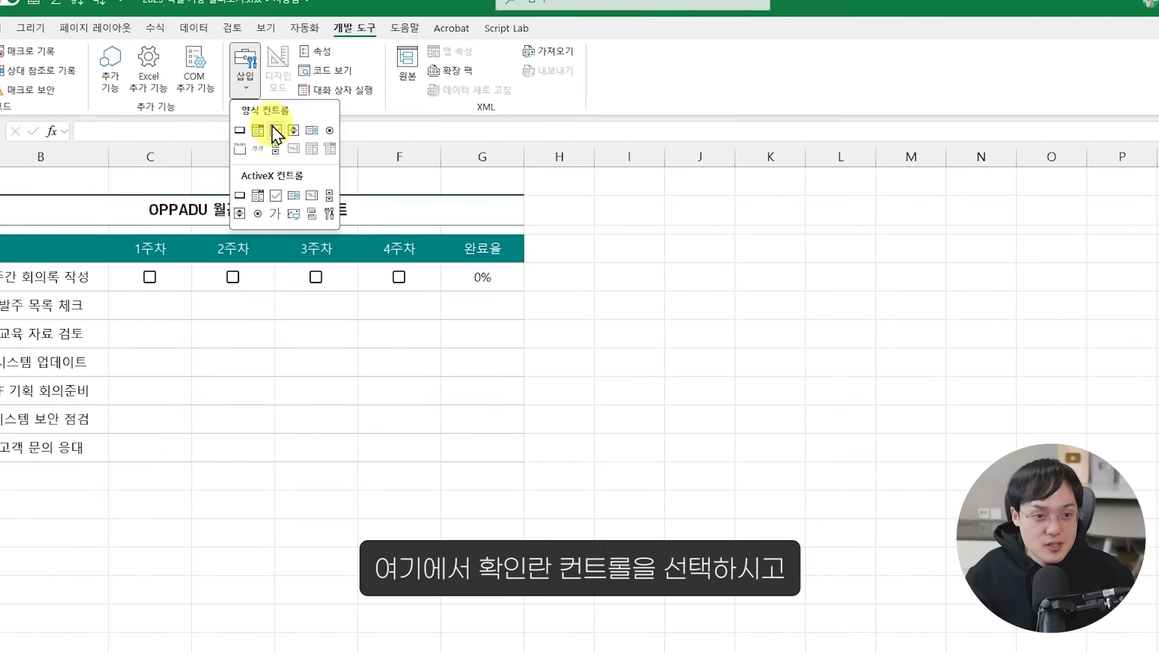
{"action": "left_click", "coordinate": [275, 131]}
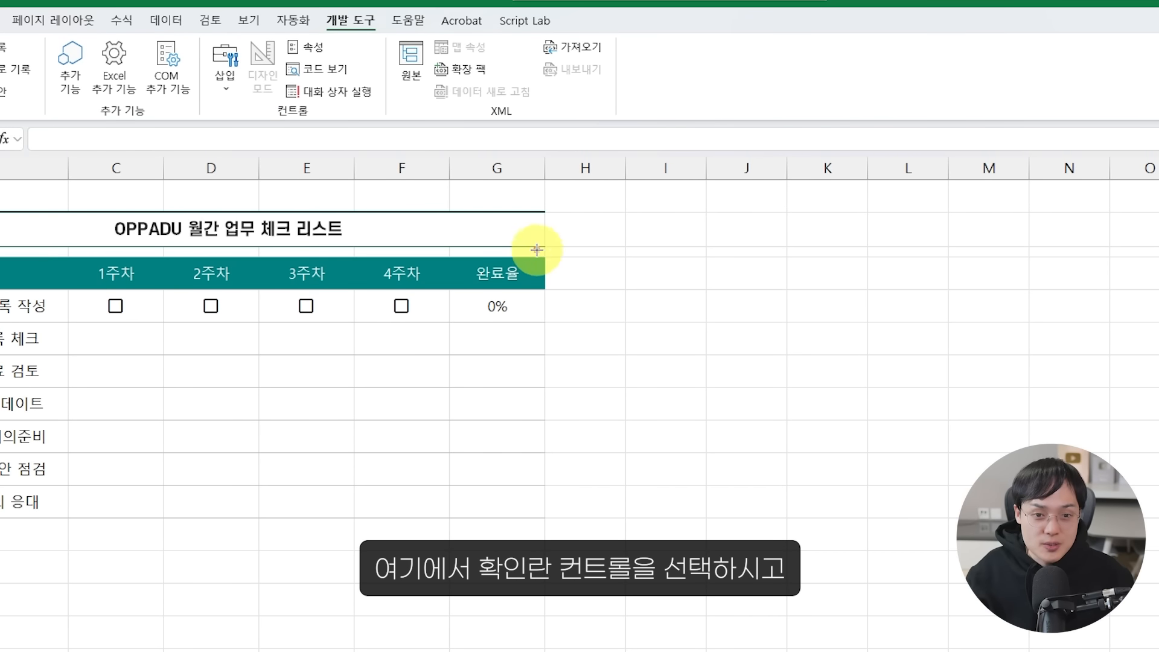
{"action": "left_click_drag", "start_coordinate": [557, 256], "coordinate": [697, 303]}
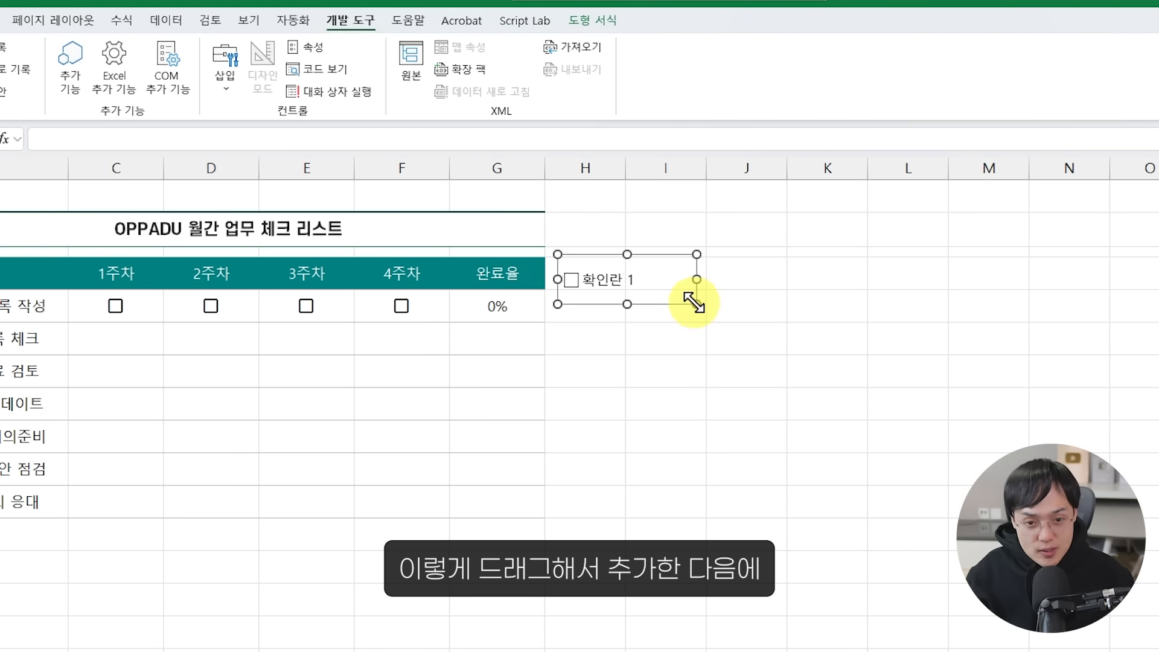
Link the form-control check box to cell $H$7 in its control format settings.
{"action": "right_click", "coordinate": [606, 261]}
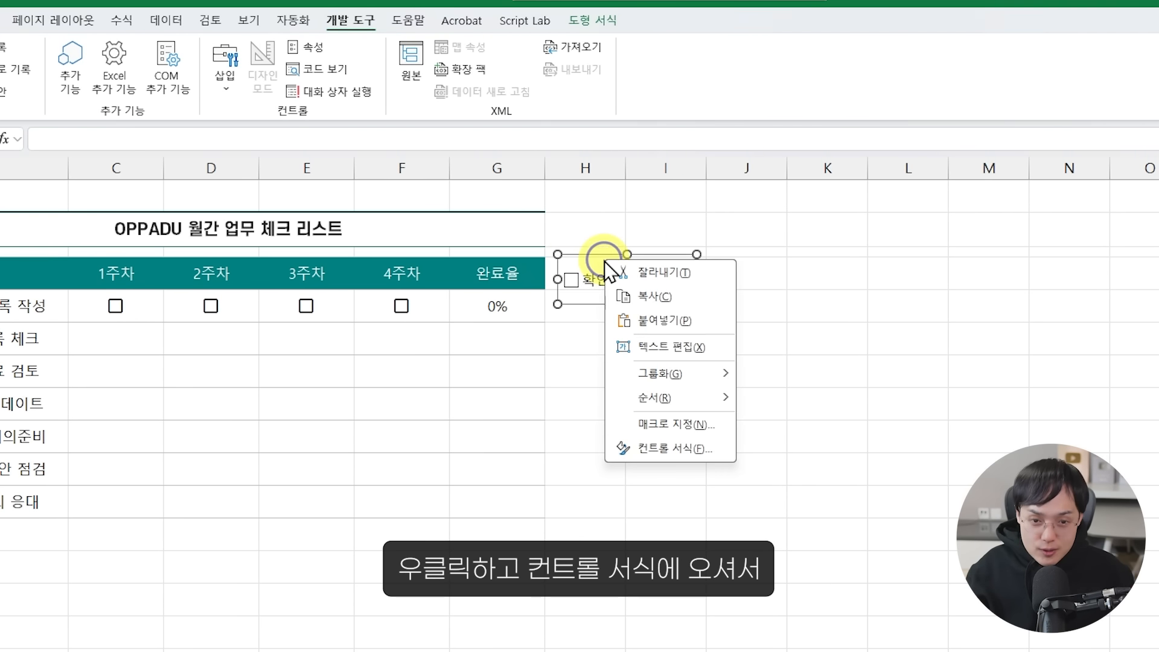
{"action": "left_click", "coordinate": [654, 448]}
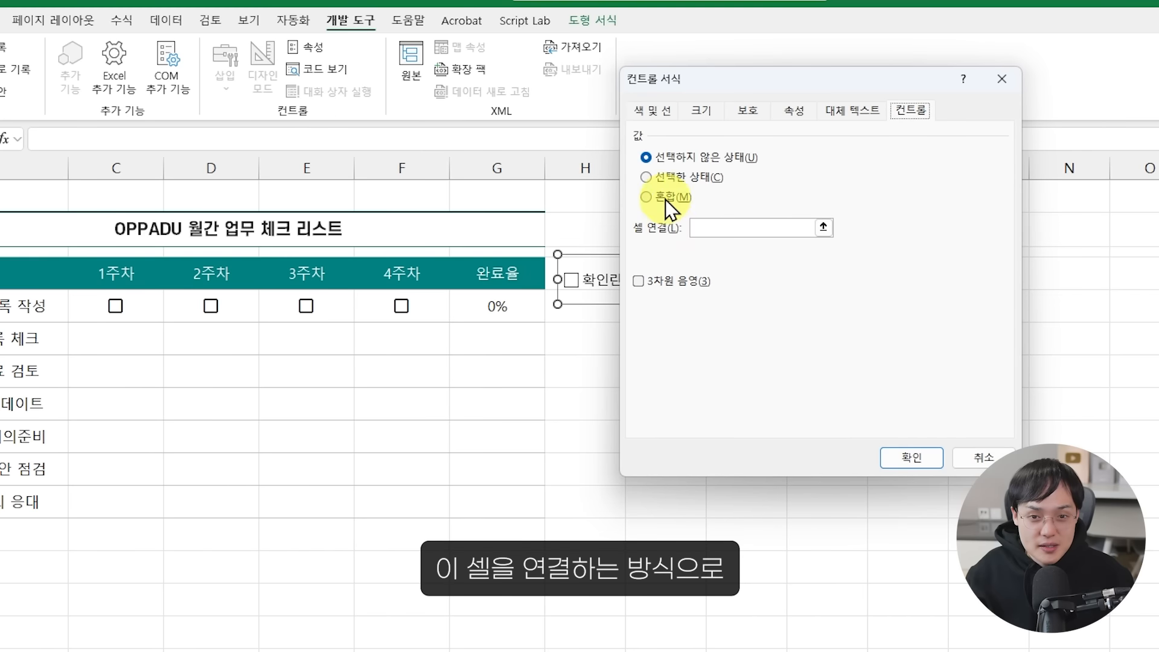
{"action": "left_click", "coordinate": [584, 366]}
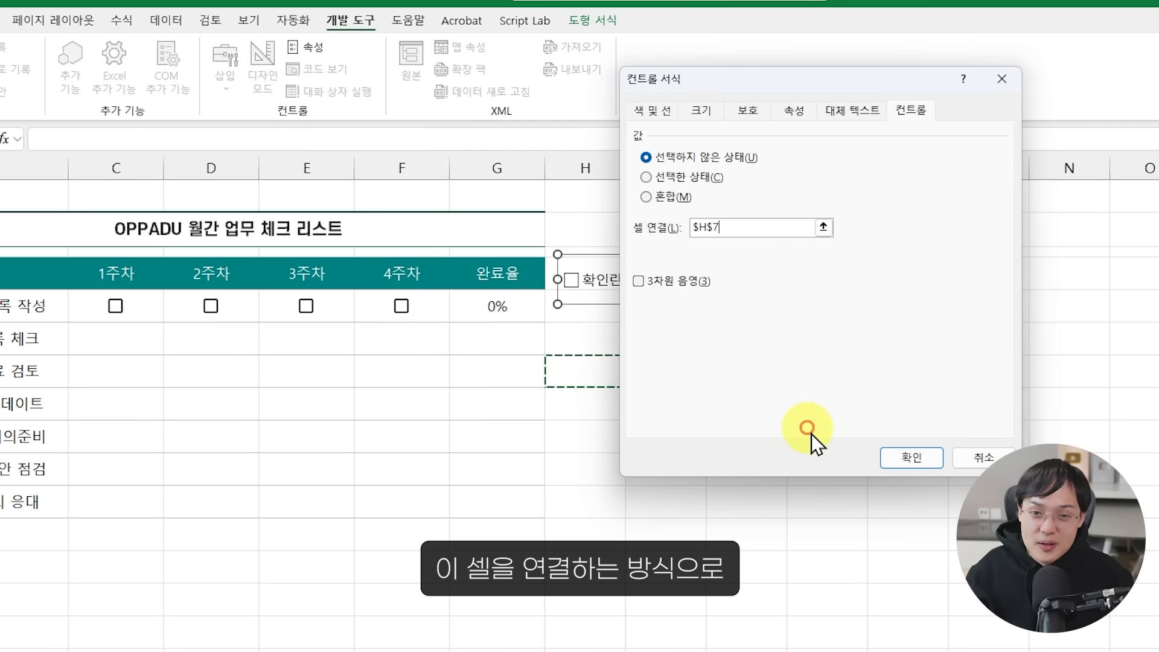
{"action": "left_click", "coordinate": [905, 460]}
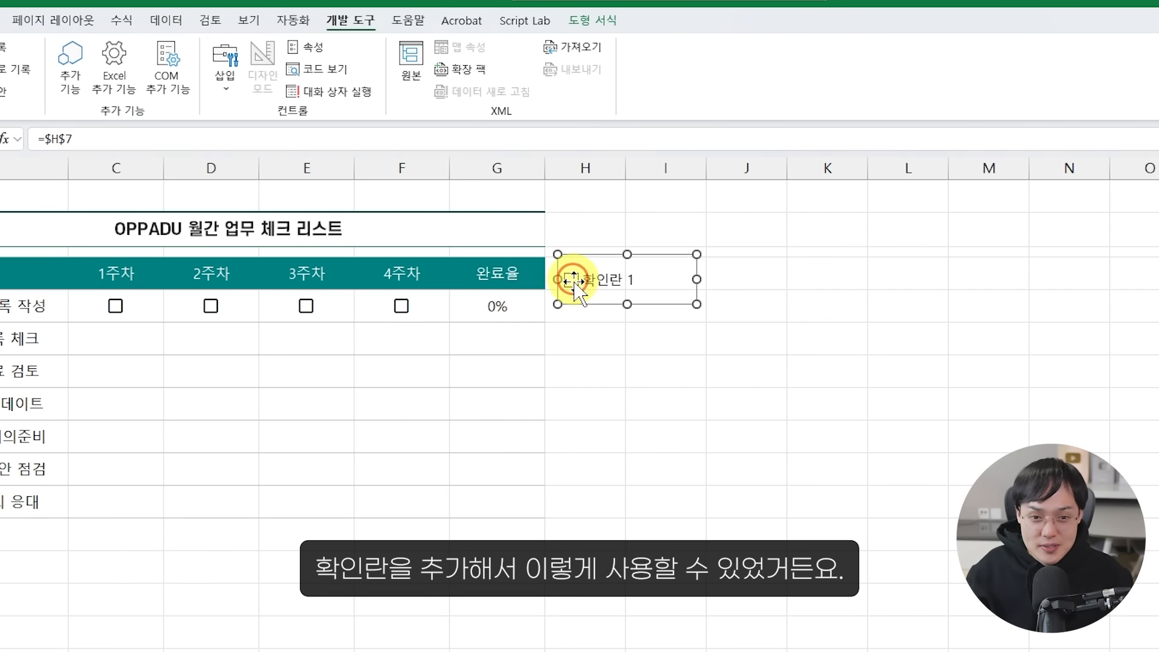
Toggle the form-control check box on and off to test its linked cell.
{"action": "left_click", "coordinate": [575, 297]}
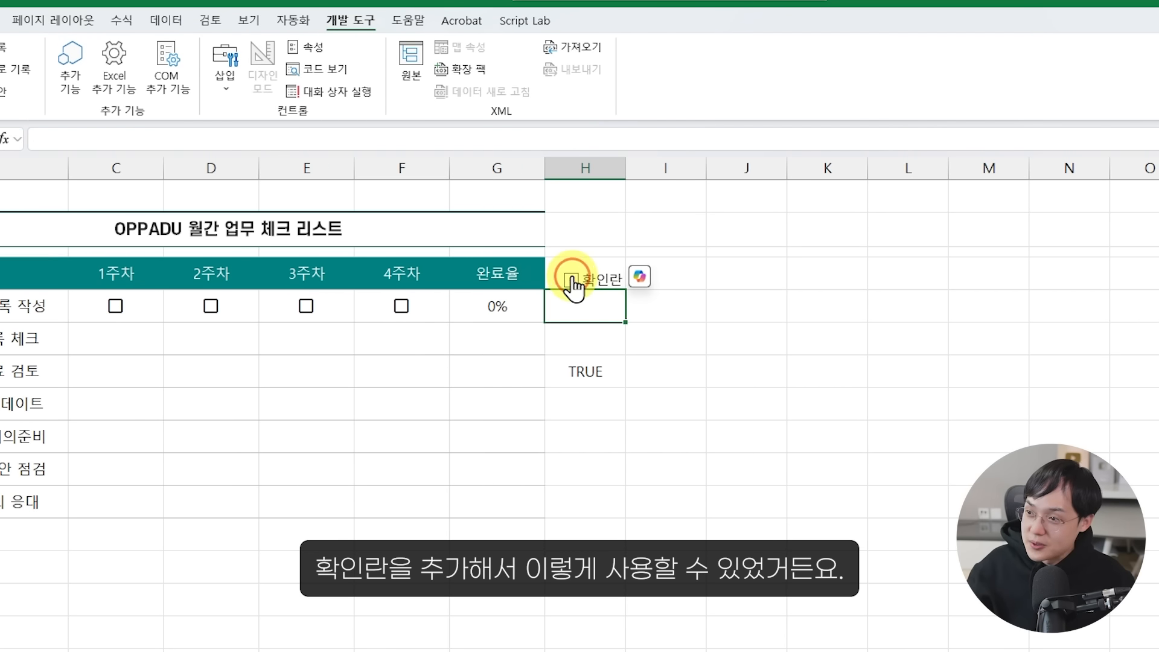
{"action": "left_click", "coordinate": [570, 280]}
{"action": "left_click", "coordinate": [571, 280]}
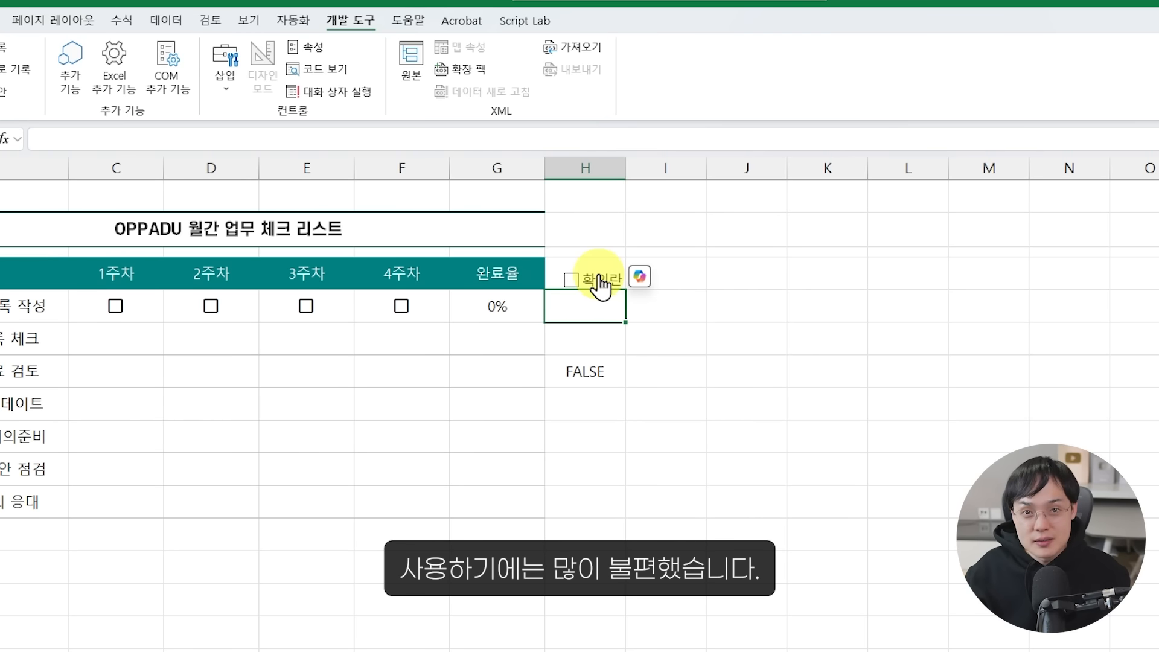
Clear the linked value in H7 and delete the form-control check box beside the table.
{"action": "right_click", "coordinate": [600, 283]}
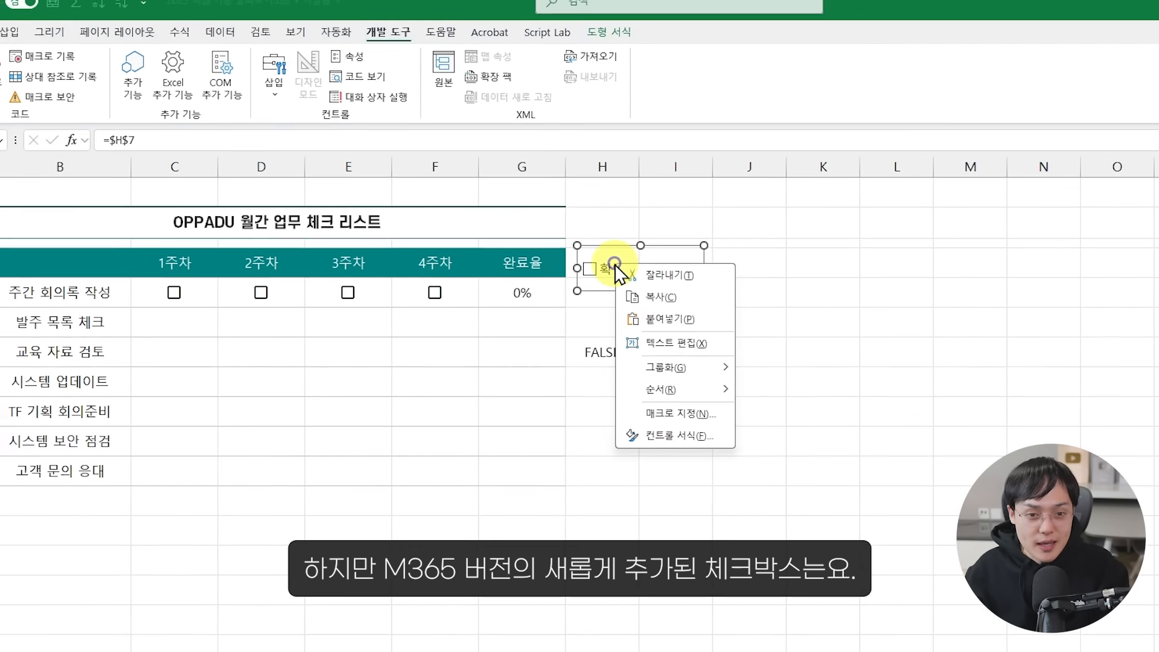
{"action": "key", "text": "Escape"}
{"action": "left_click", "coordinate": [608, 336]}
{"action": "key", "text": "Delete"}
{"action": "right_click", "coordinate": [630, 257]}
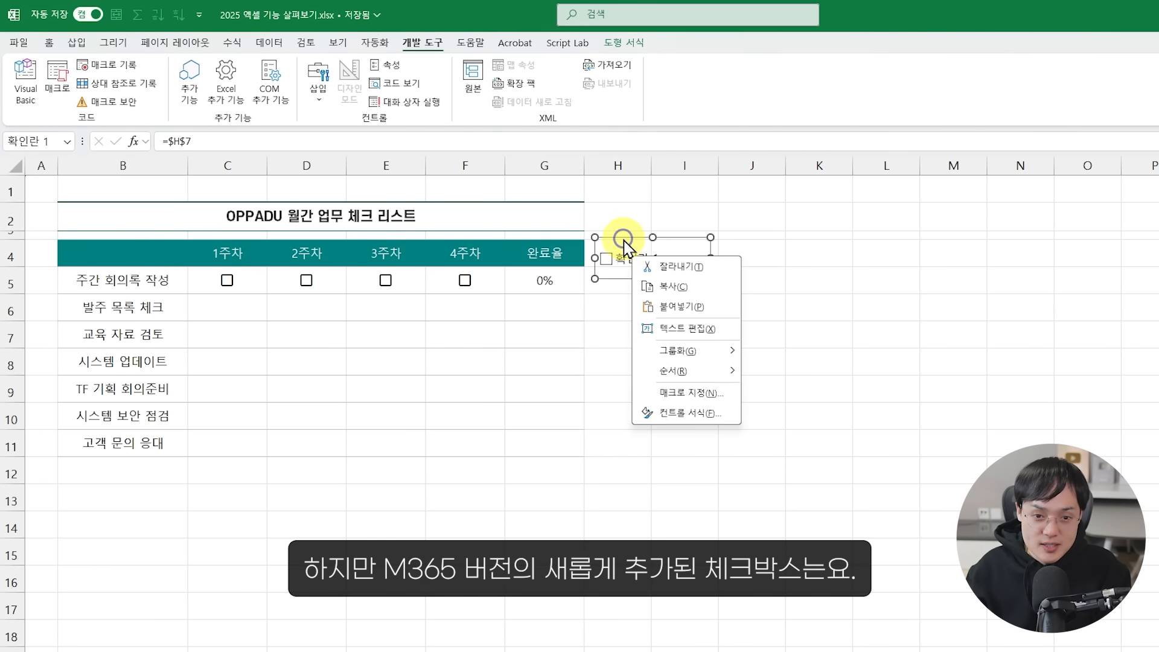
{"action": "left_click", "coordinate": [622, 238]}
{"action": "key", "text": "Delete"}
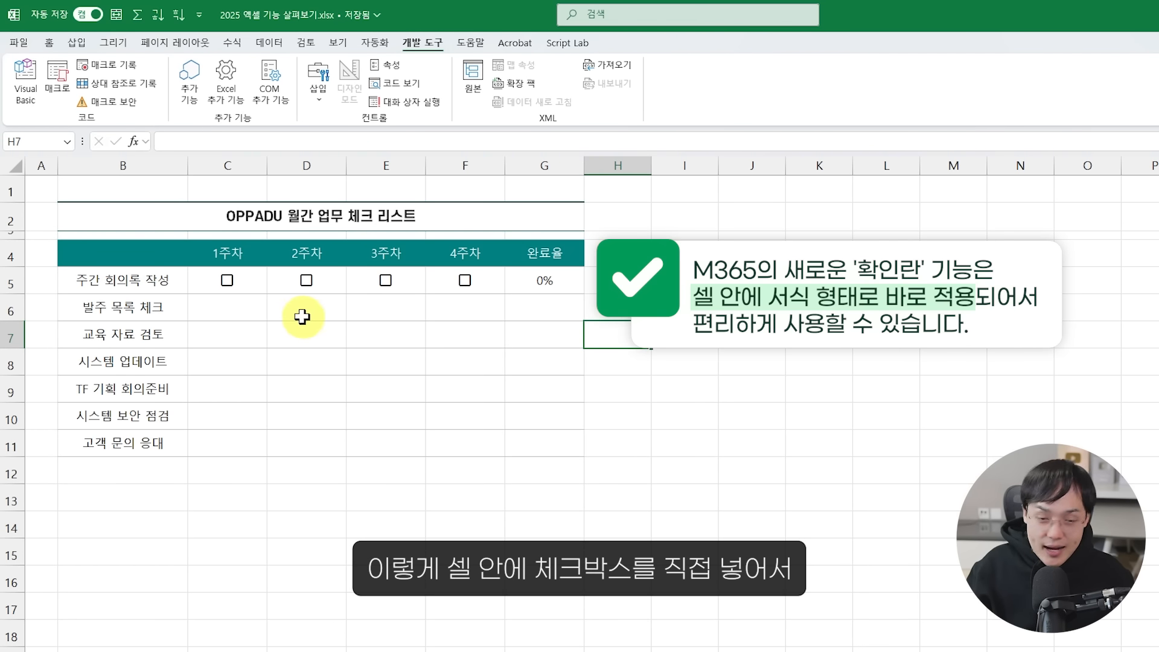
Tick all four weekly check boxes in the 주간 회의록 작성 row.
{"action": "left_click", "coordinate": [228, 282]}
{"action": "left_click", "coordinate": [306, 281]}
{"action": "left_click", "coordinate": [386, 281]}
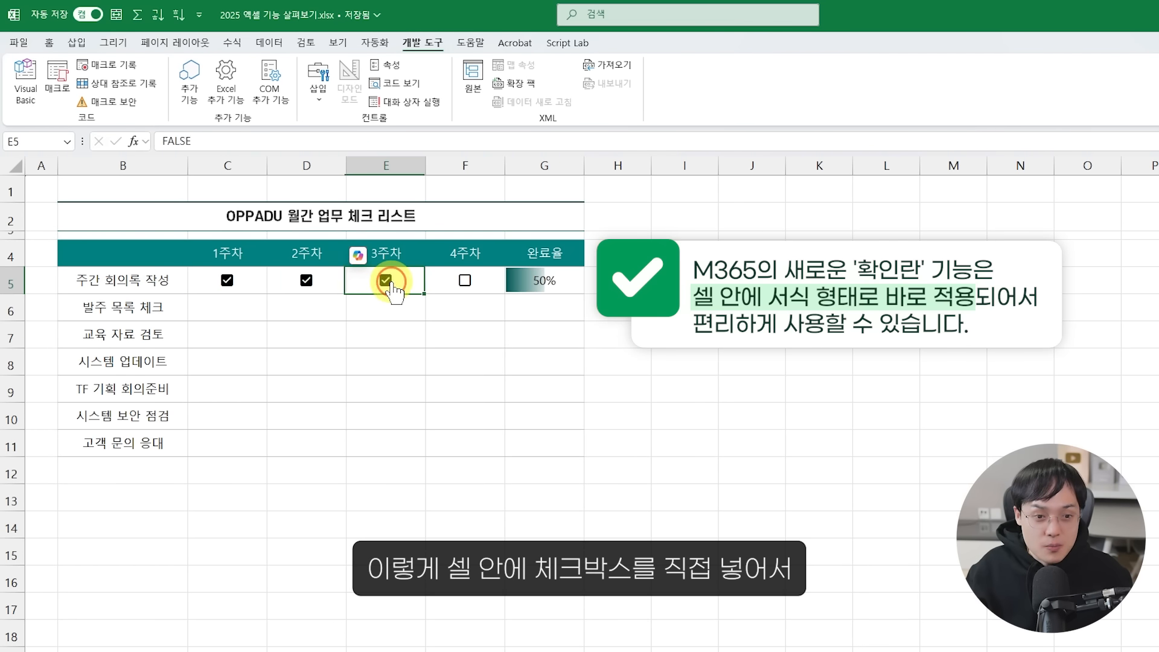
{"action": "left_click", "coordinate": [464, 281]}
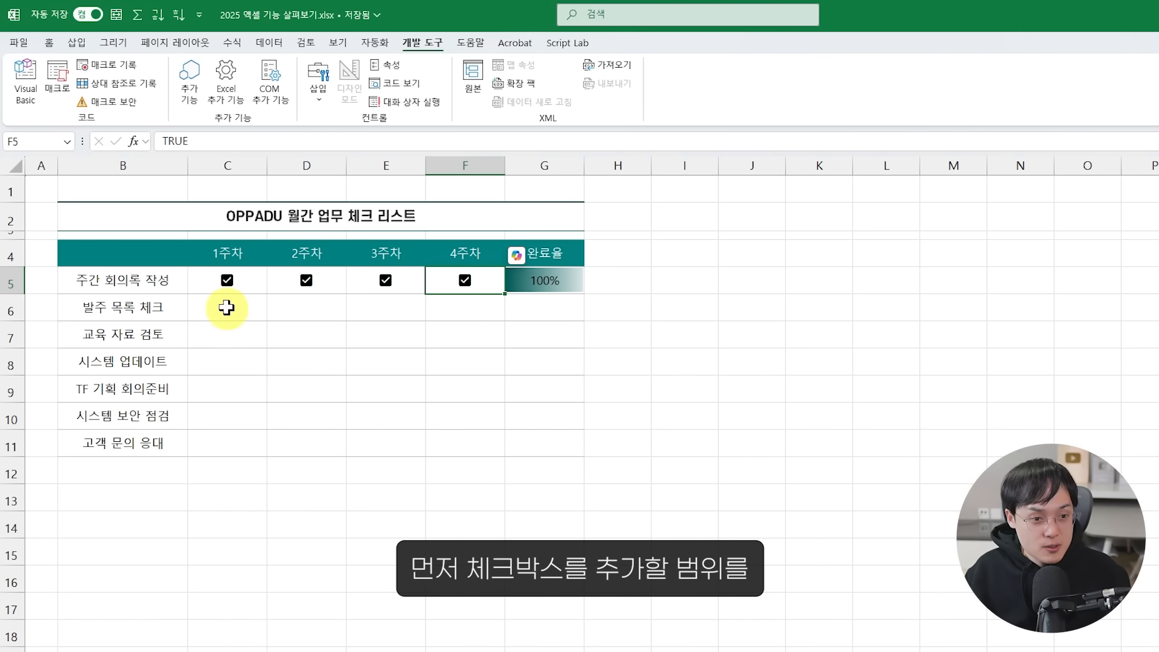
Insert in-cell check boxes into the range C6:F11 of the checklist.
{"action": "left_click_drag", "start_coordinate": [225, 306], "coordinate": [466, 445]}
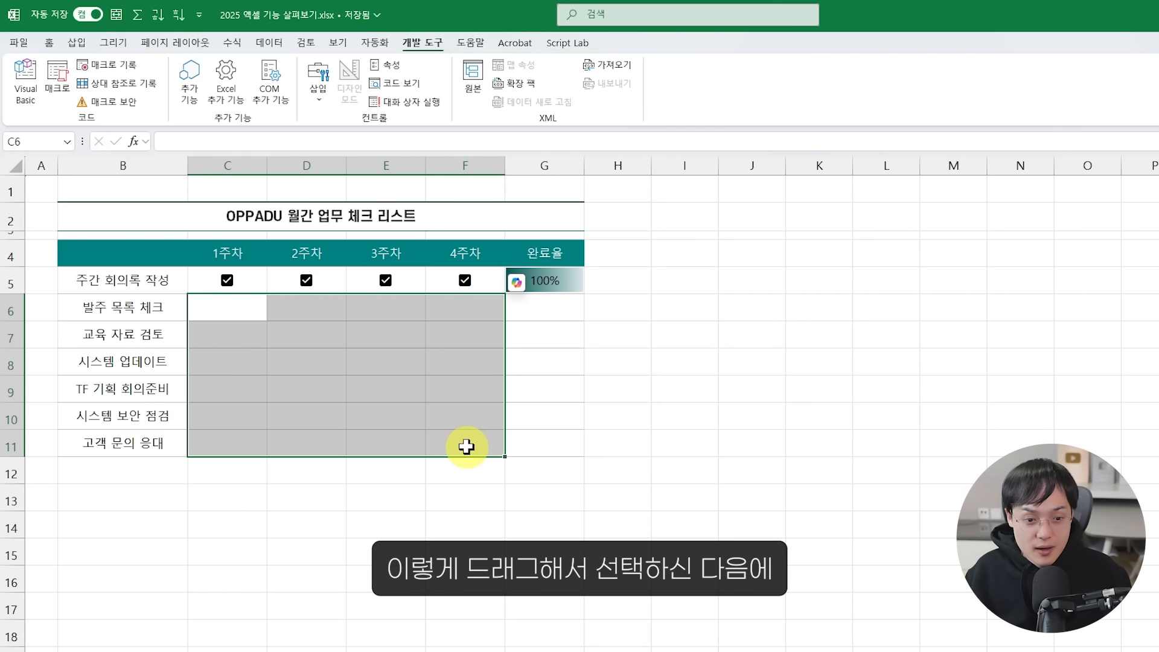
{"action": "left_click", "coordinate": [77, 44]}
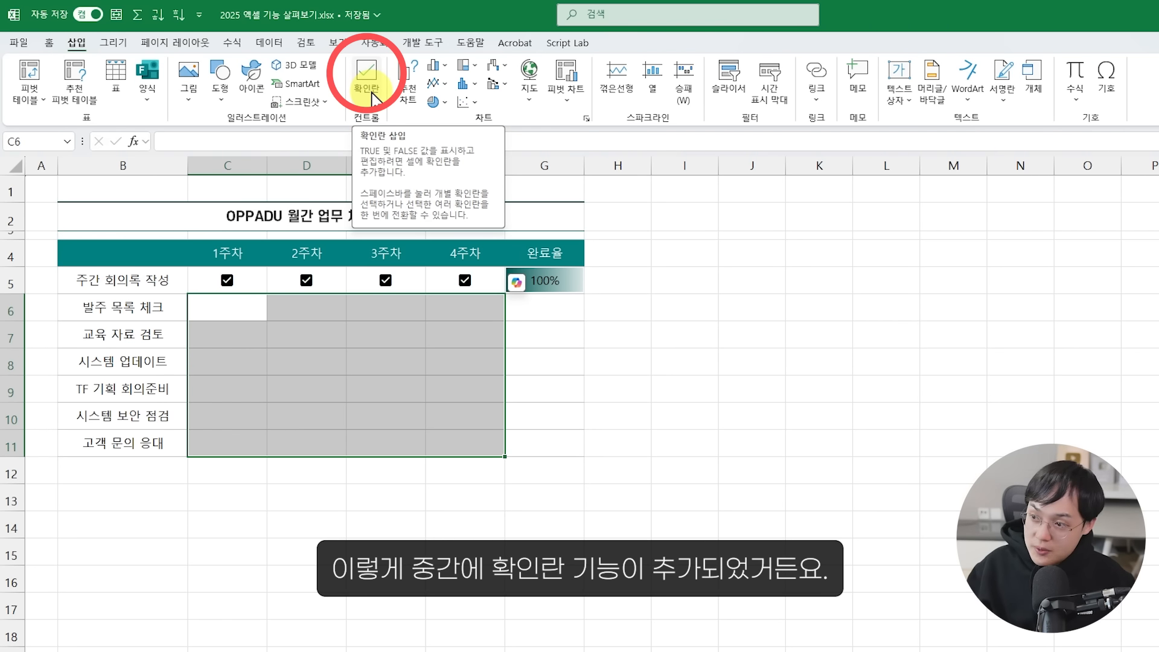
{"action": "left_click", "coordinate": [373, 97]}
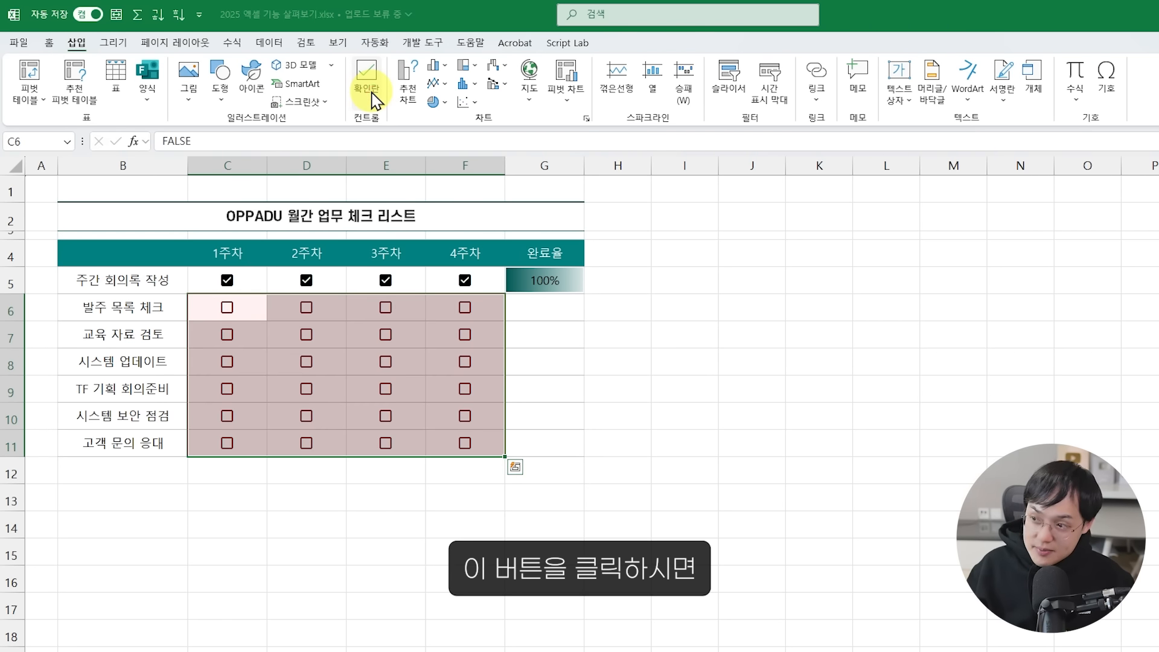
Tick the check boxes in C6 and D6, and toggle the one in D7 on and off.
{"action": "left_click", "coordinate": [249, 312]}
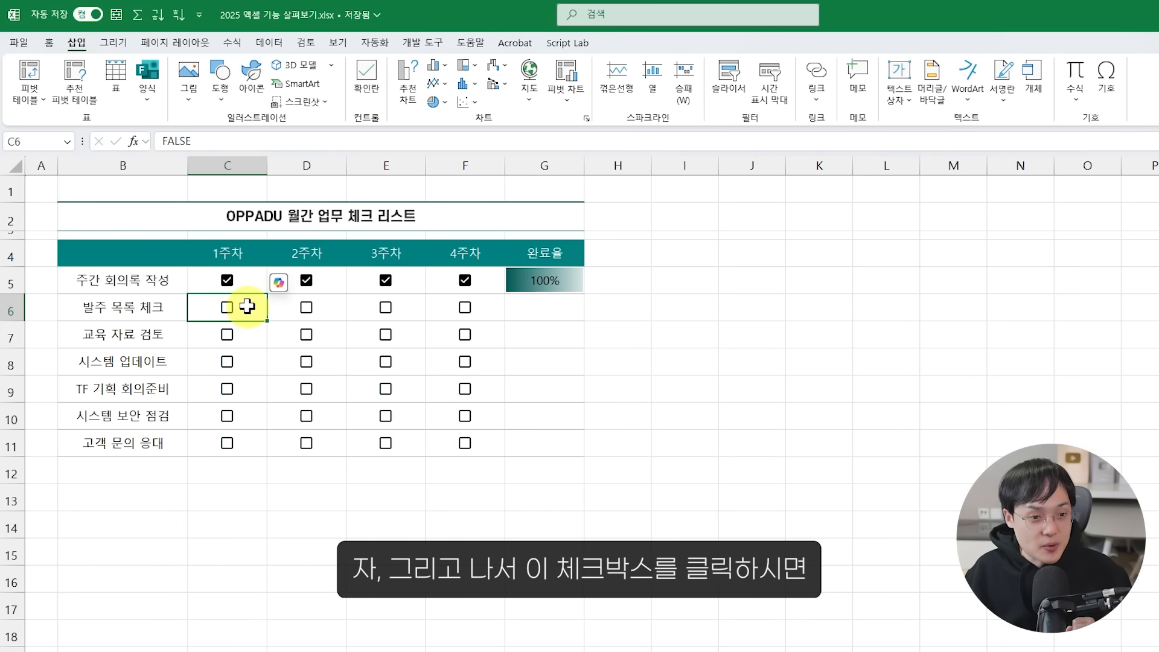
{"action": "left_click", "coordinate": [228, 309]}
{"action": "left_click", "coordinate": [306, 306]}
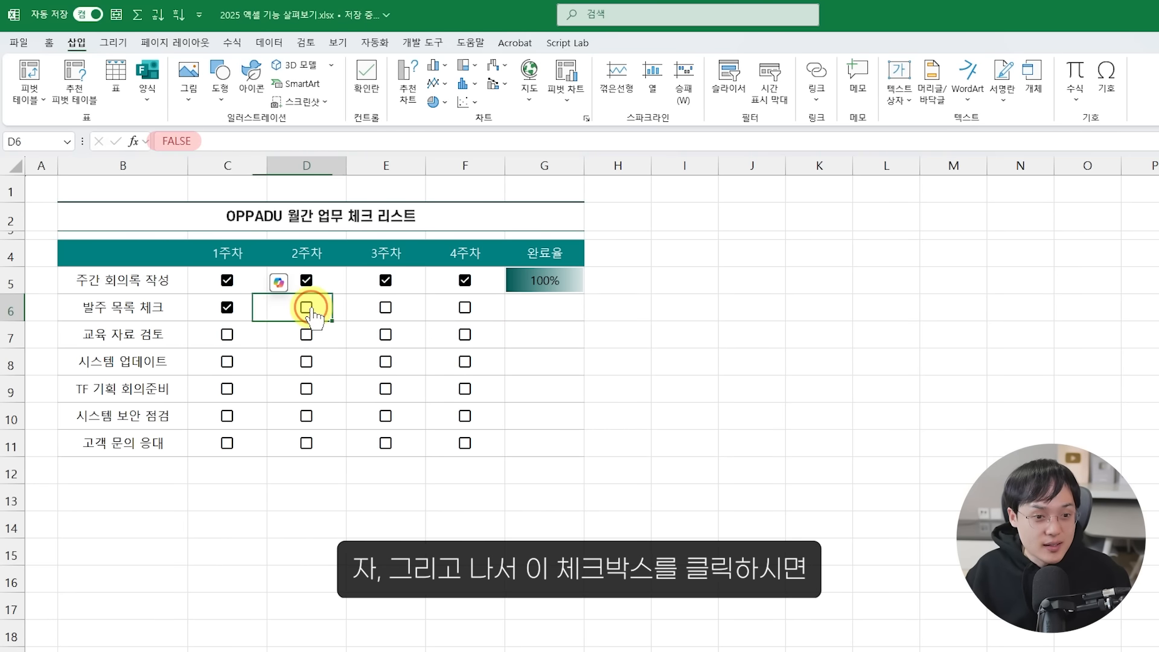
{"action": "left_click", "coordinate": [306, 335]}
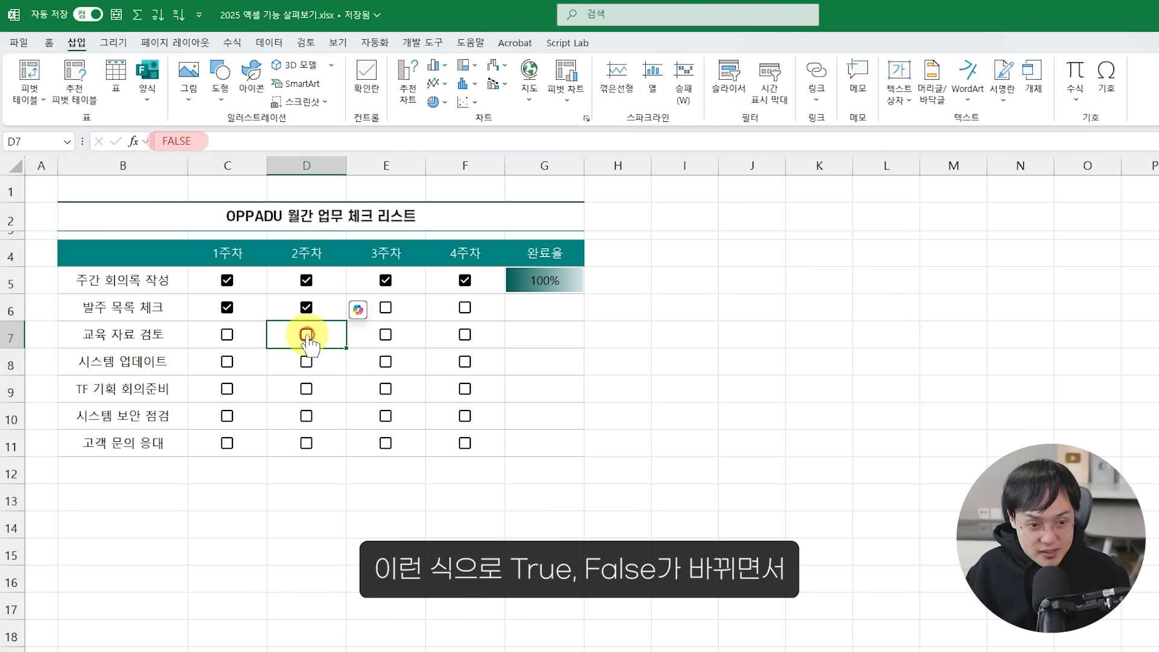
{"action": "left_click", "coordinate": [306, 335]}
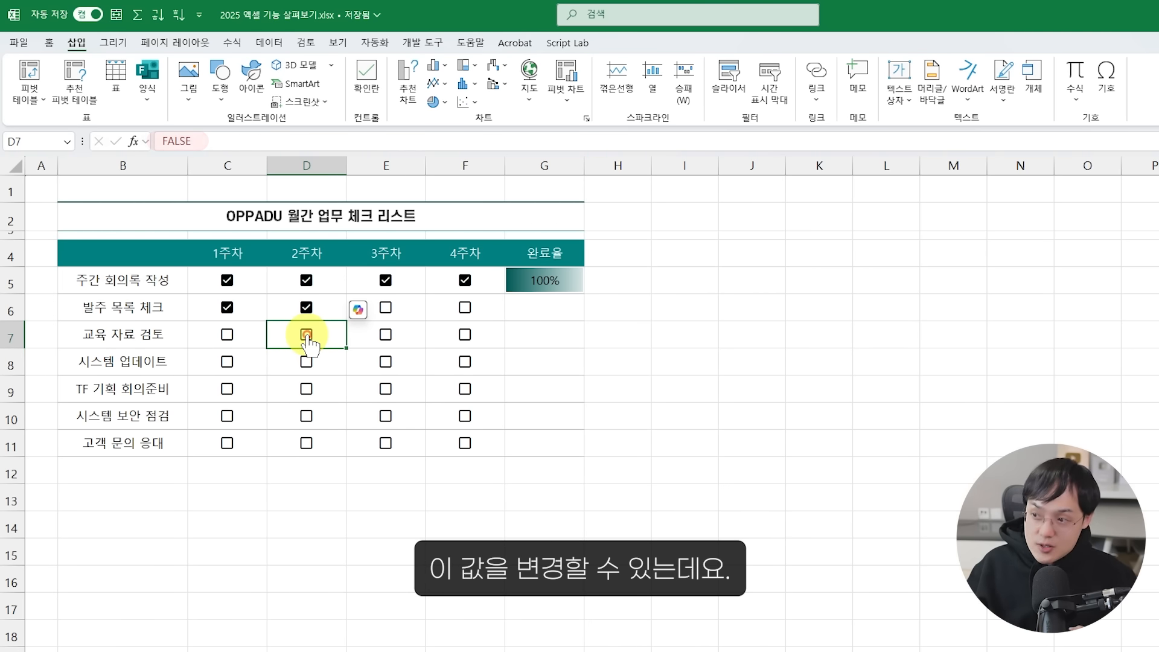
Reset the check boxes in C6:F11 to unticked, try removing them entirely and undo the removal.
{"action": "left_click_drag", "start_coordinate": [245, 304], "coordinate": [464, 446]}
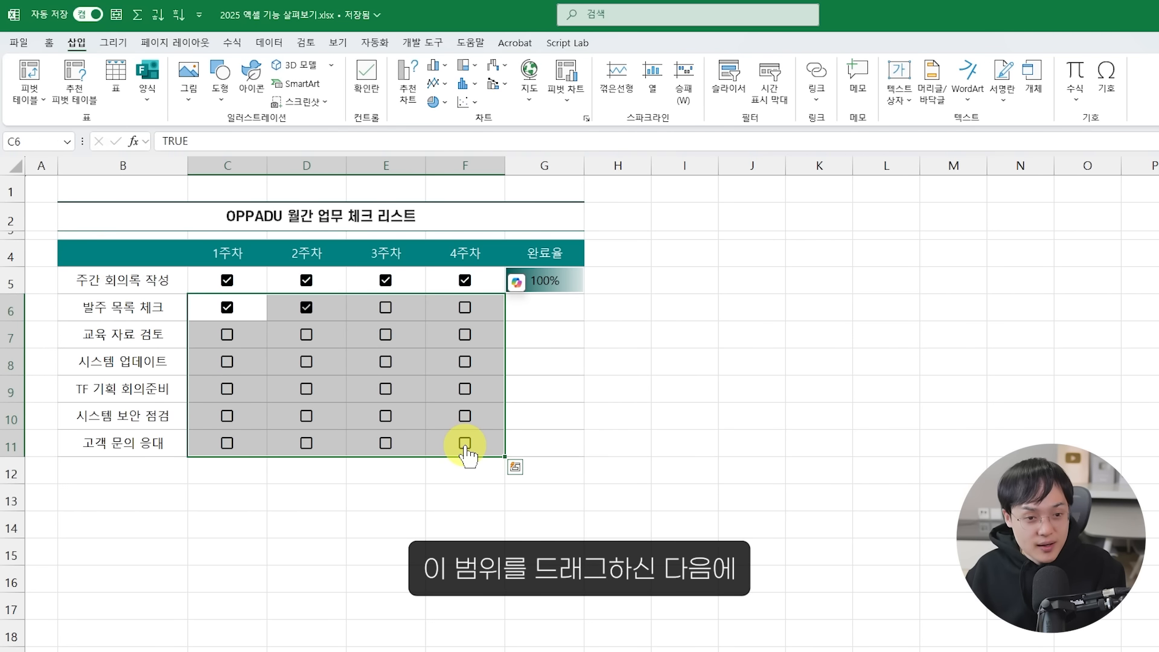
{"action": "key", "text": "Delete"}
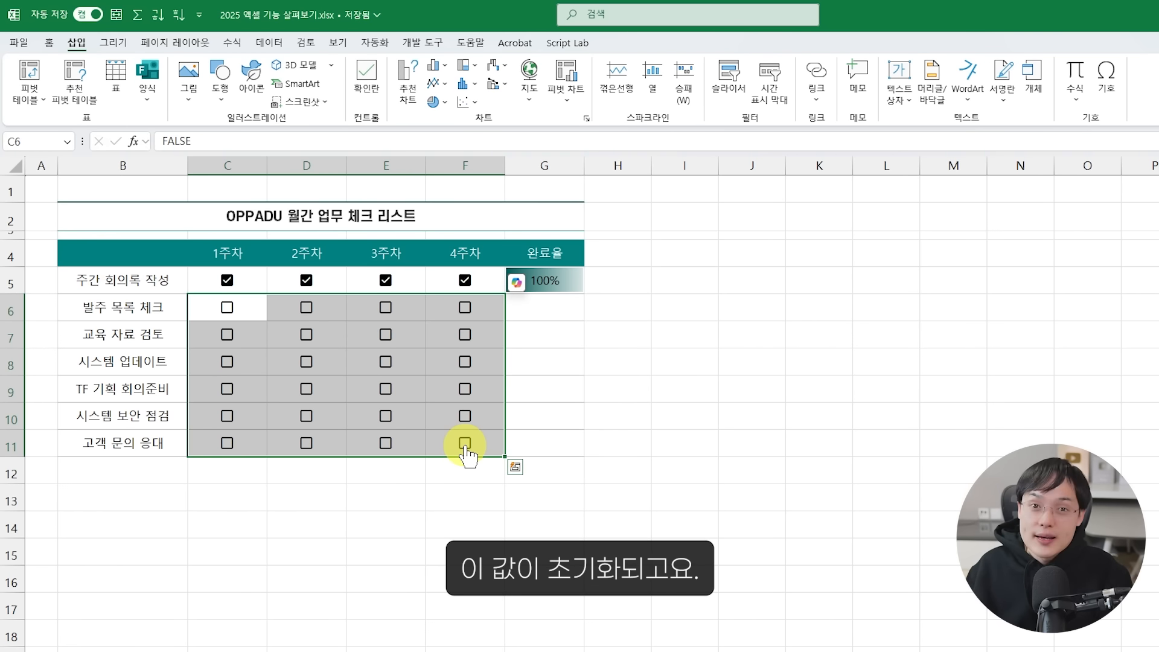
{"action": "key", "text": "Delete"}
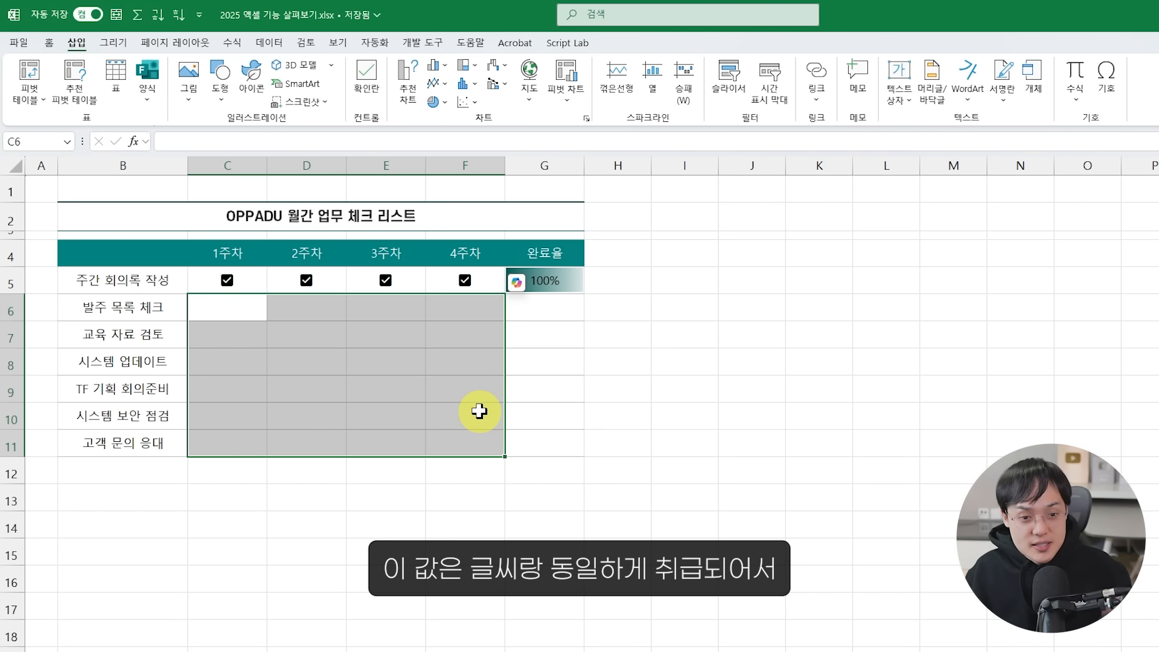
{"action": "key", "text": "ctrl+z"}
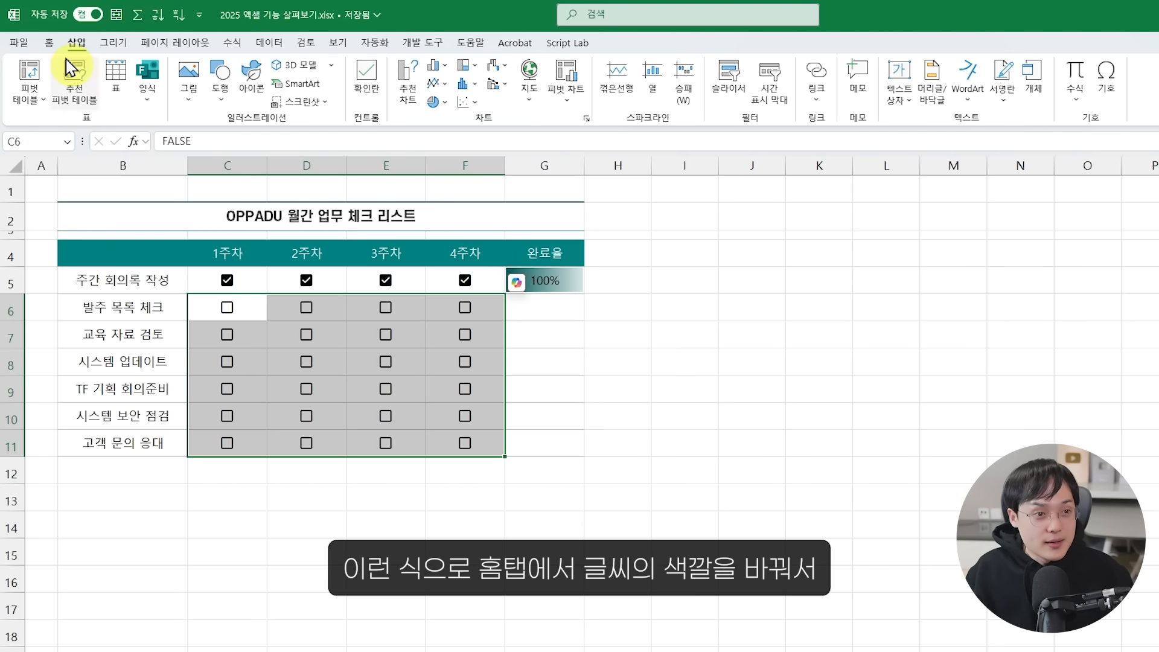
Set the font colour of the check boxes in C6:F11 to red.
{"action": "left_click", "coordinate": [49, 43]}
{"action": "left_click", "coordinate": [247, 94]}
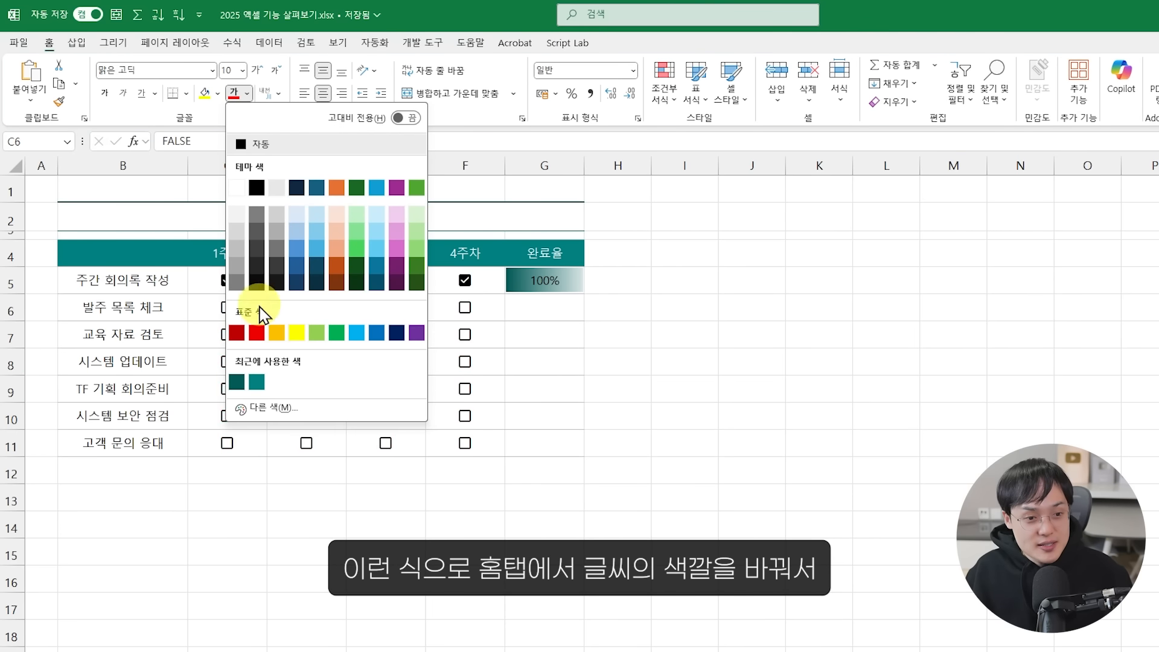
{"action": "left_click", "coordinate": [254, 331]}
Colour the check boxes in C:F row by row: orange for row 7, green for 8, light blue for 9, dark blue for 10, purple for 11.
{"action": "left_click_drag", "start_coordinate": [253, 335], "coordinate": [259, 365]}
{"action": "left_click", "coordinate": [247, 94]}
{"action": "left_click", "coordinate": [277, 333]}
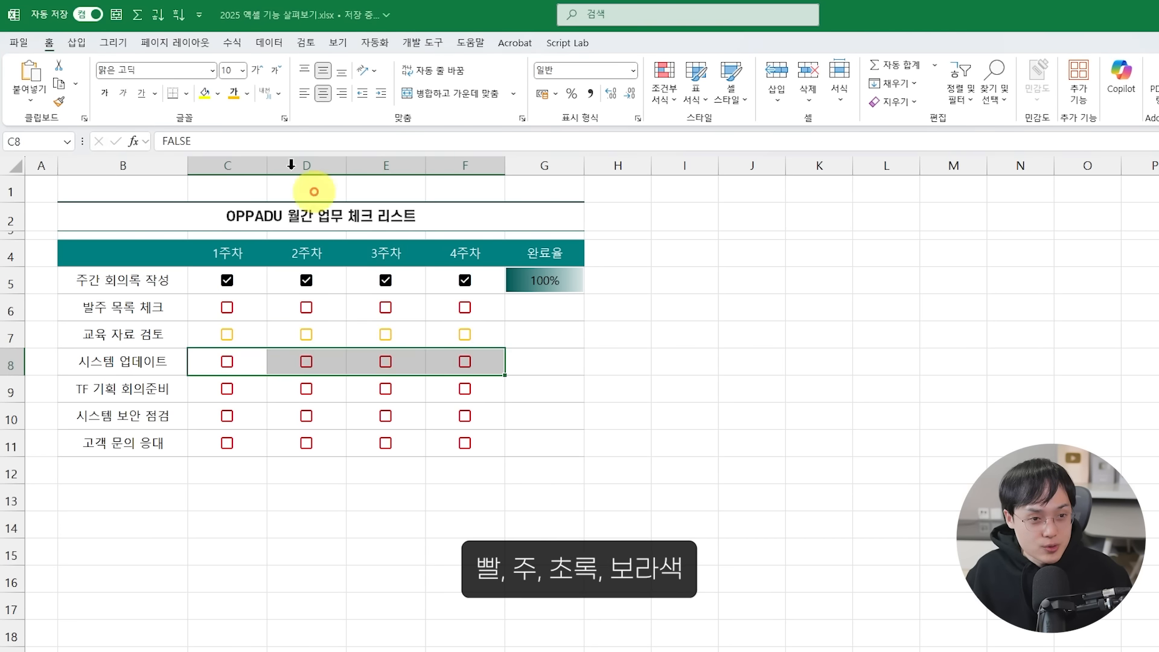
{"action": "left_click", "coordinate": [247, 94]}
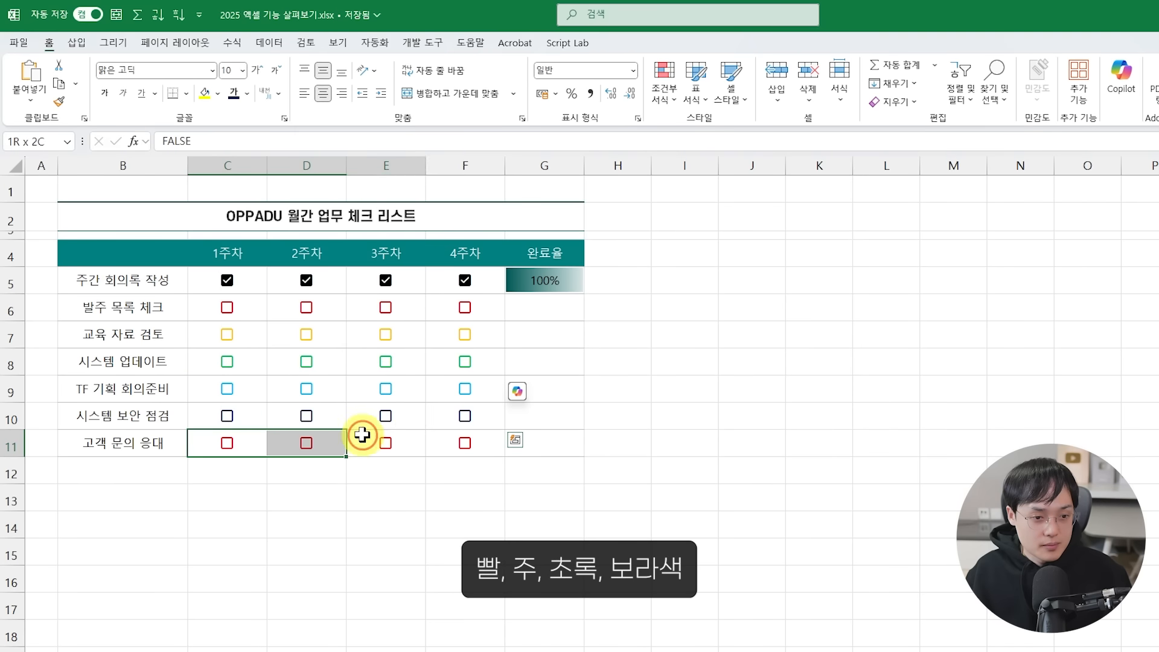
{"action": "left_click_drag", "start_coordinate": [362, 434], "coordinate": [465, 443]}
{"action": "left_click", "coordinate": [247, 93]}
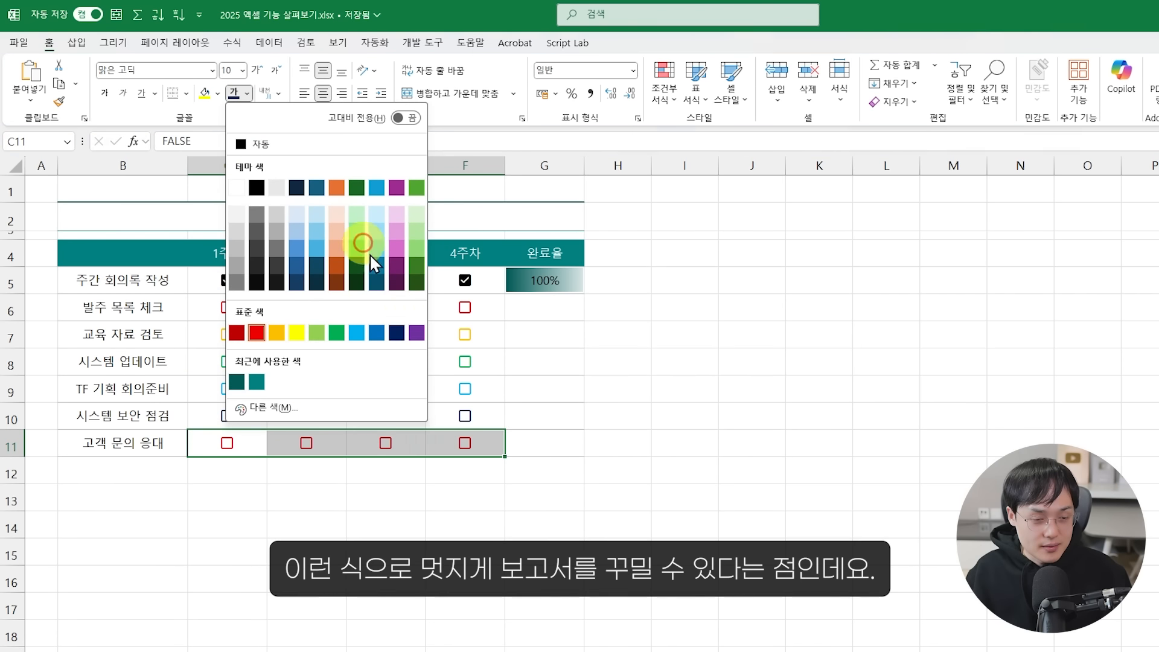
{"action": "left_click", "coordinate": [416, 331]}
Tick the 1주차 check boxes in C6 and C7.
{"action": "left_click", "coordinate": [252, 311]}
{"action": "left_click", "coordinate": [227, 307]}
{"action": "left_click", "coordinate": [227, 335]}
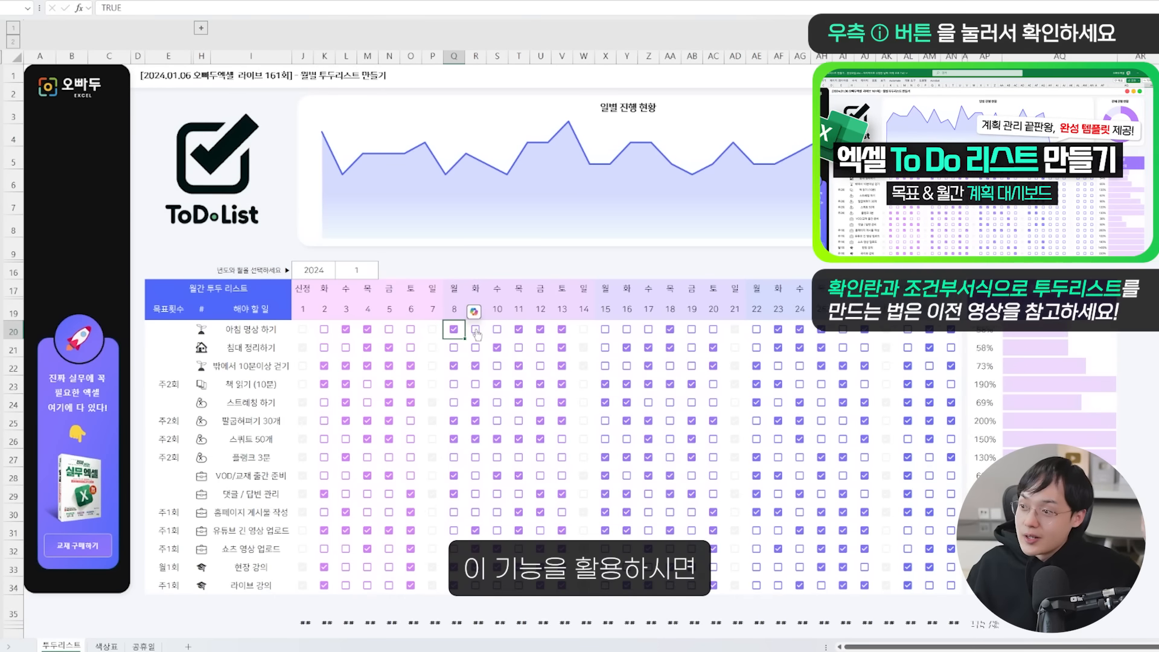
Toggle several check boxes for days 9 to 13 in the January 2024 to-do list.
{"action": "left_click", "coordinate": [476, 330]}
{"action": "left_click", "coordinate": [496, 329]}
{"action": "left_click", "coordinate": [519, 348]}
{"action": "left_click", "coordinate": [540, 349]}
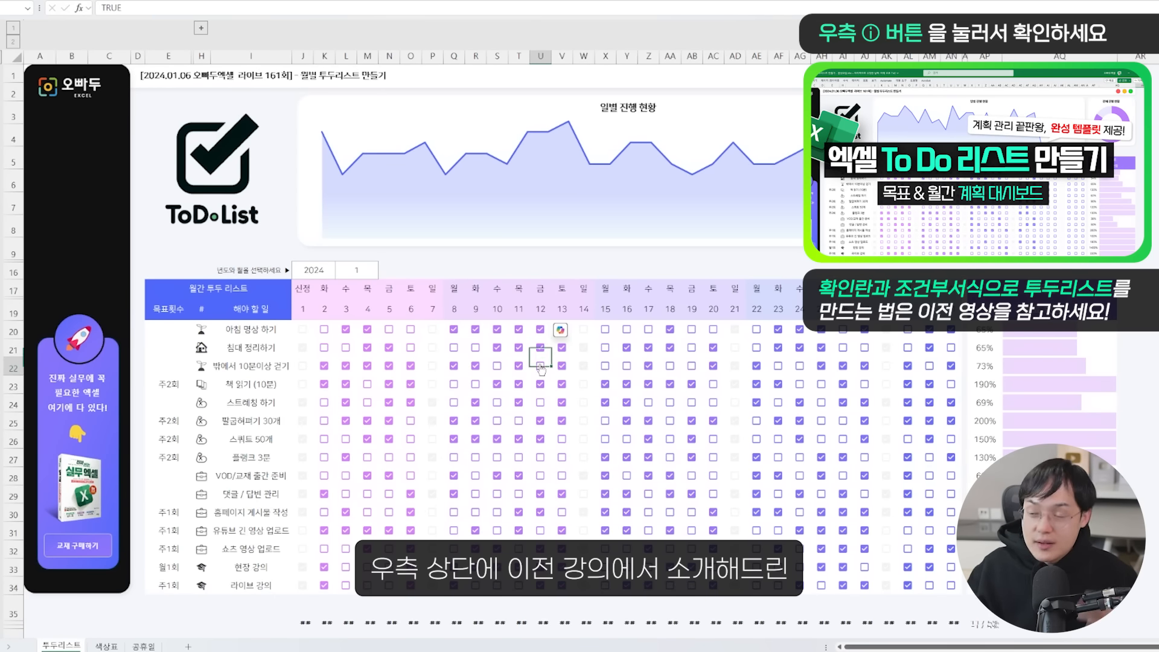
{"action": "left_click", "coordinate": [540, 366]}
{"action": "left_click", "coordinate": [562, 439]}
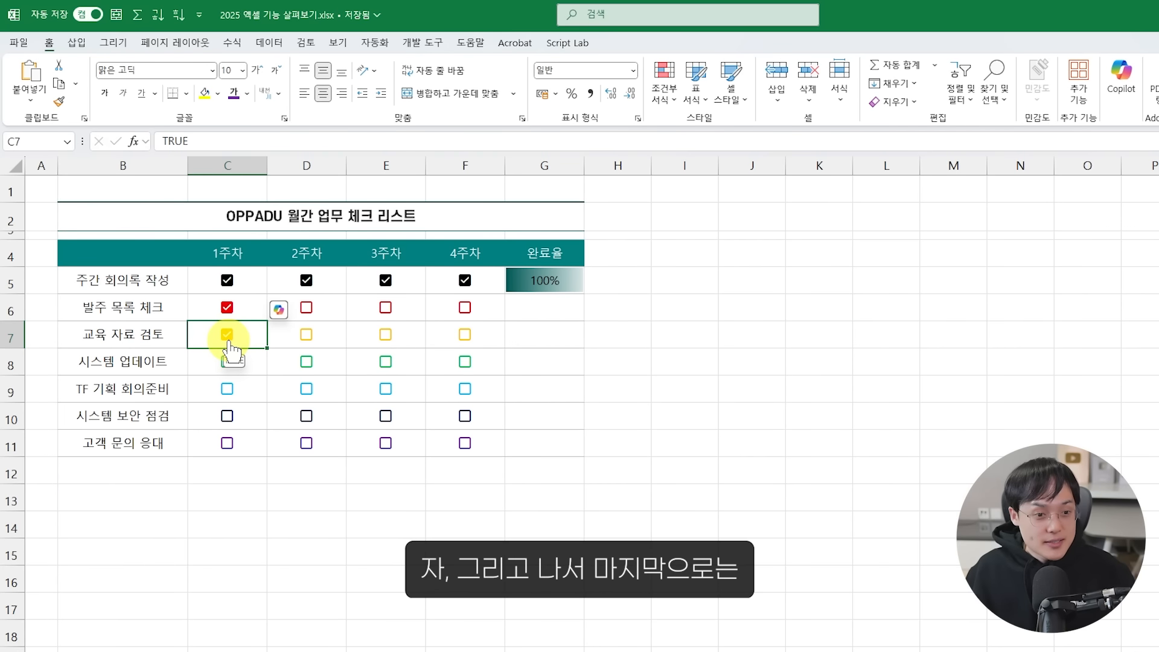
Enter =COUNTIF(C6:F6,TRUE) in G6 to count the ticked check boxes of that row.
{"action": "left_click", "coordinate": [542, 305]}
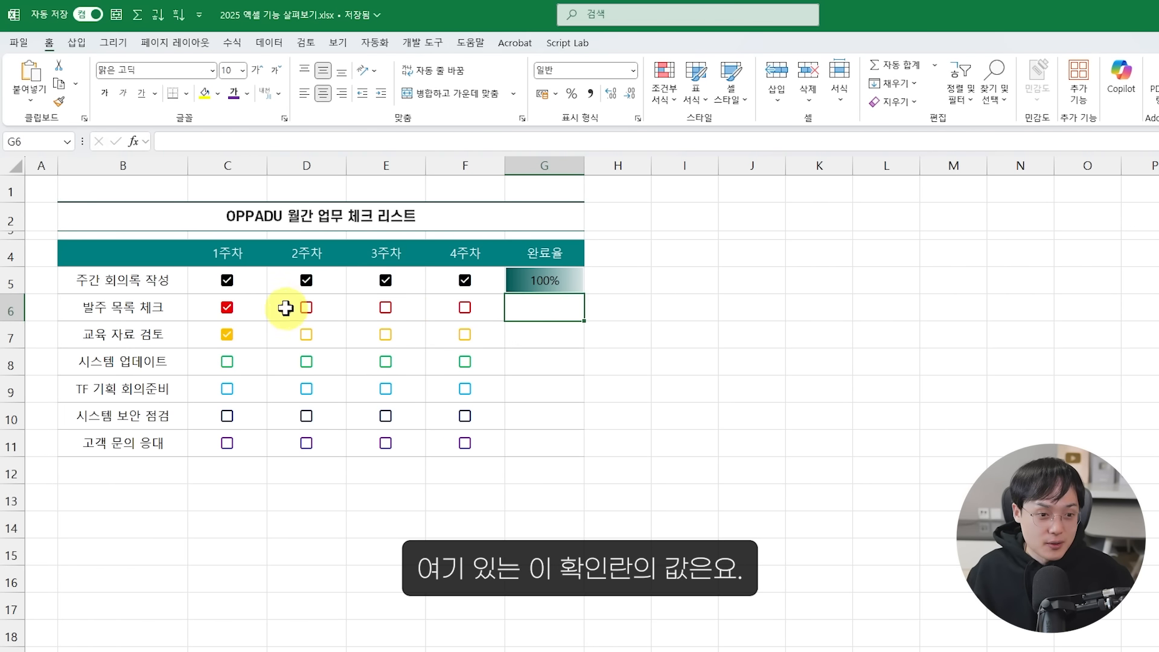
{"action": "left_click", "coordinate": [248, 310]}
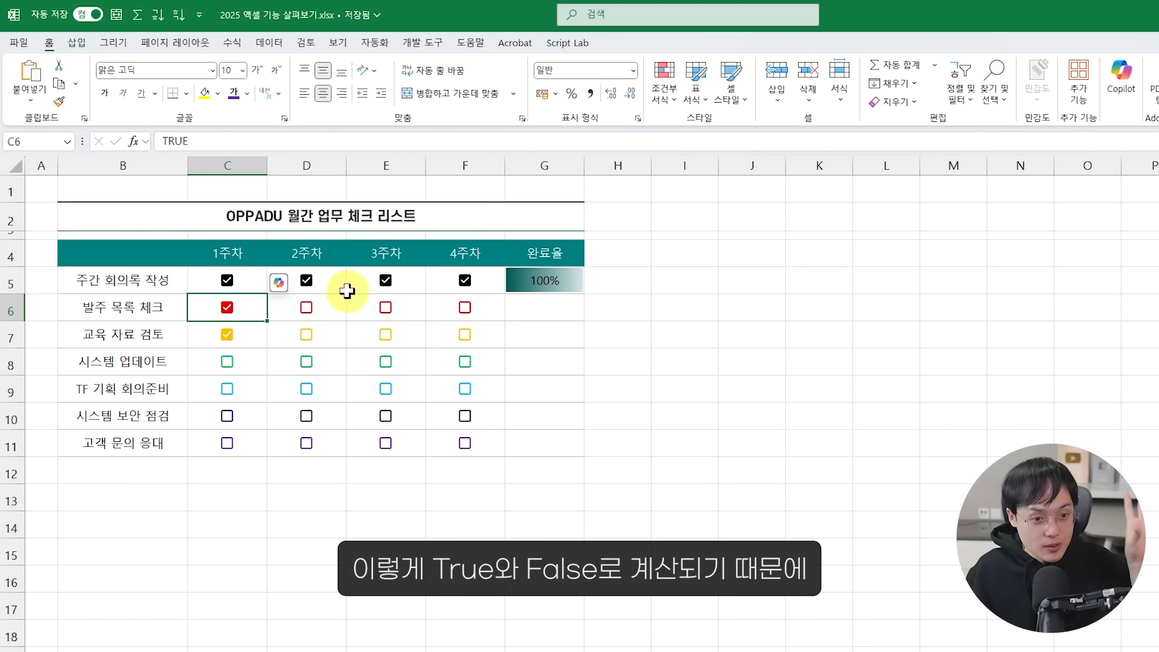
{"action": "left_click", "coordinate": [332, 305]}
{"action": "left_click", "coordinate": [523, 309]}
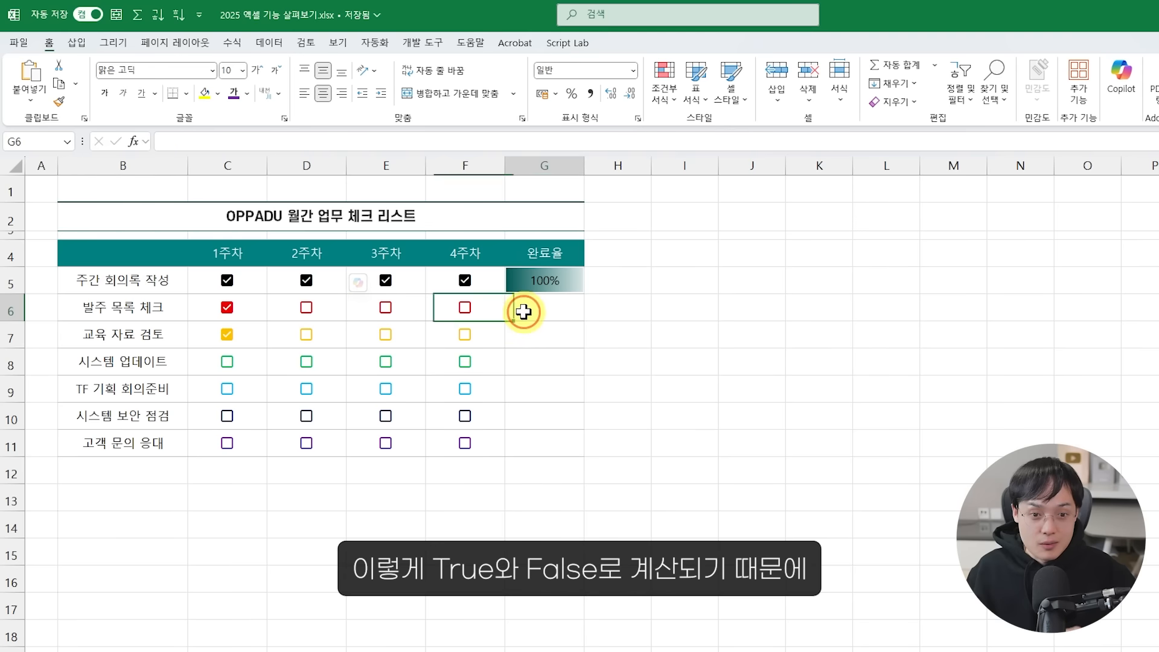
{"action": "type", "text": "=CO"}
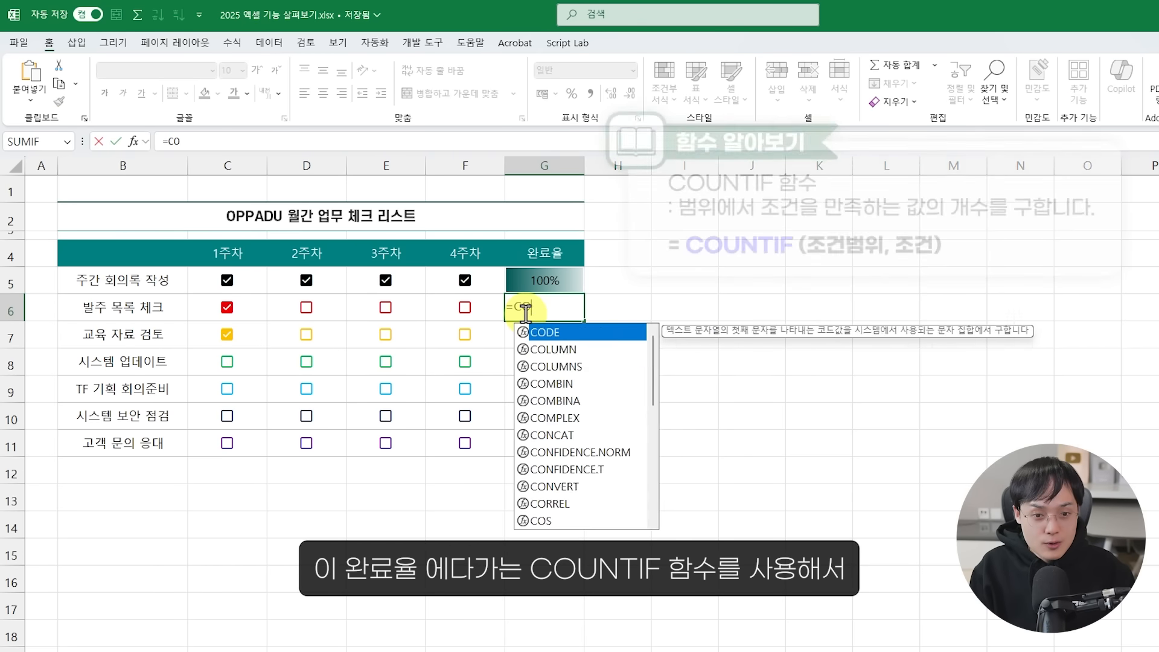
{"action": "type", "text": "UNTIF("}
{"action": "left_click_drag", "start_coordinate": [227, 306], "coordinate": [476, 311]}
{"action": "type", "text": ",TUR"}
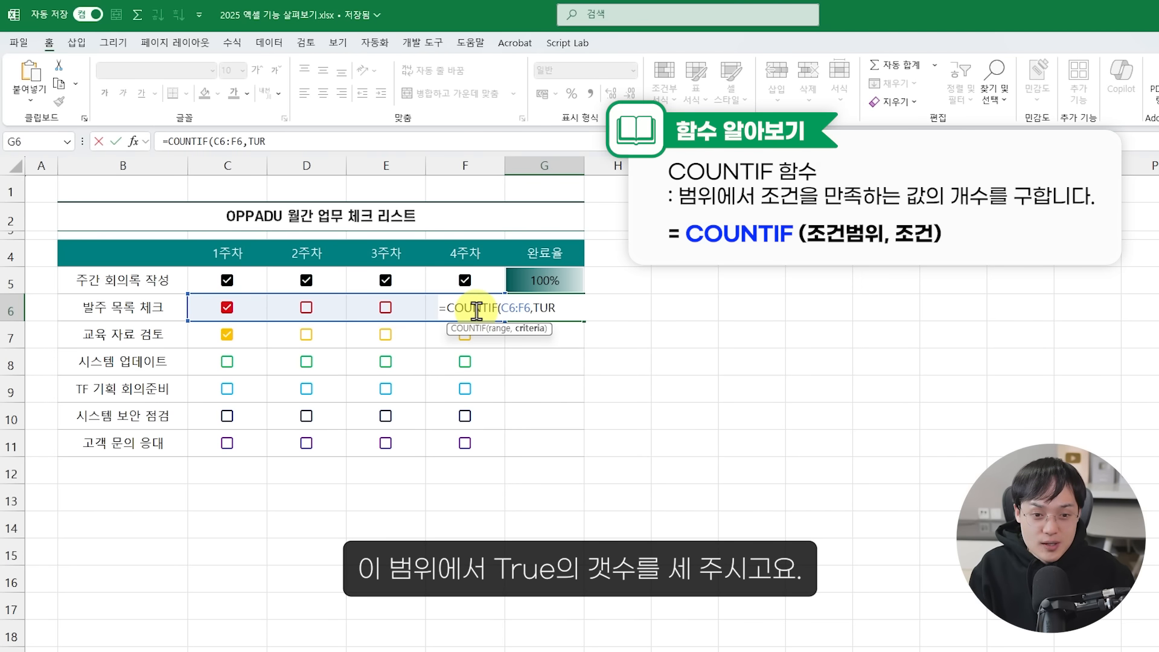
{"action": "type", "text": "E"}
{"action": "key", "text": "BackSpace"}
{"action": "key", "text": "BackSpace"}
{"action": "key", "text": "BackSpace"}
{"action": "type", "text": "RUE)"}
{"action": "key", "text": "Return"}
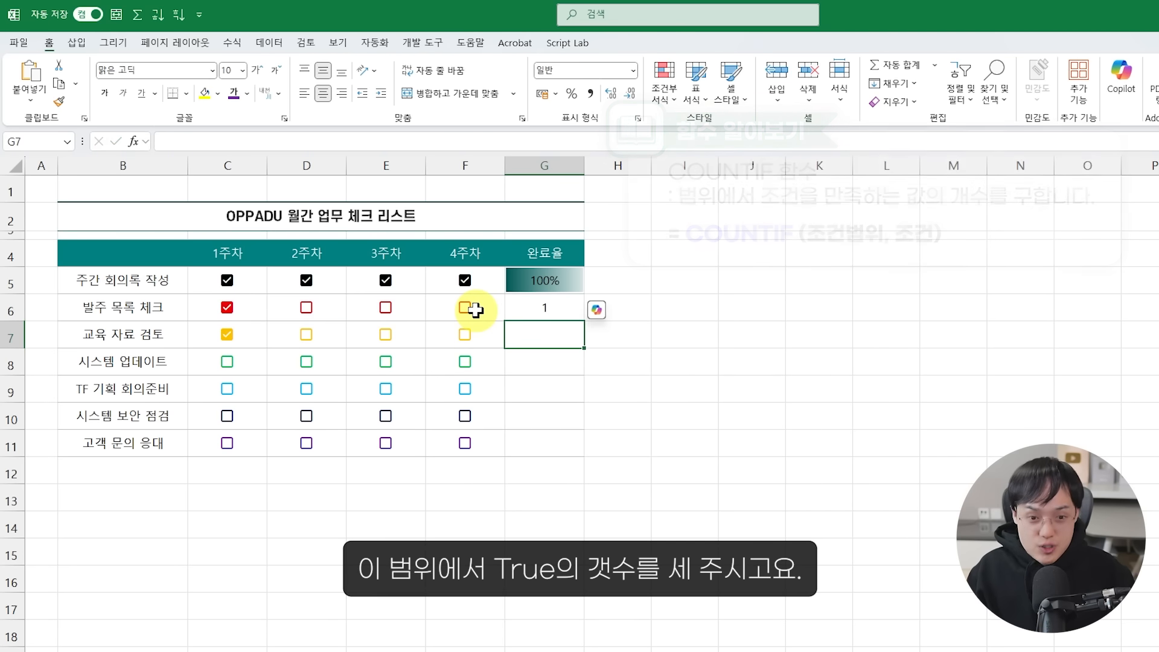
Extend the formula in G6 to =COUNTIF(C6:F6,TRUE)/COUNTA(C6:F6) to get the completion rate.
{"action": "key", "text": "Up"}
{"action": "key", "text": "F2"}
{"action": "type", "text": "/"}
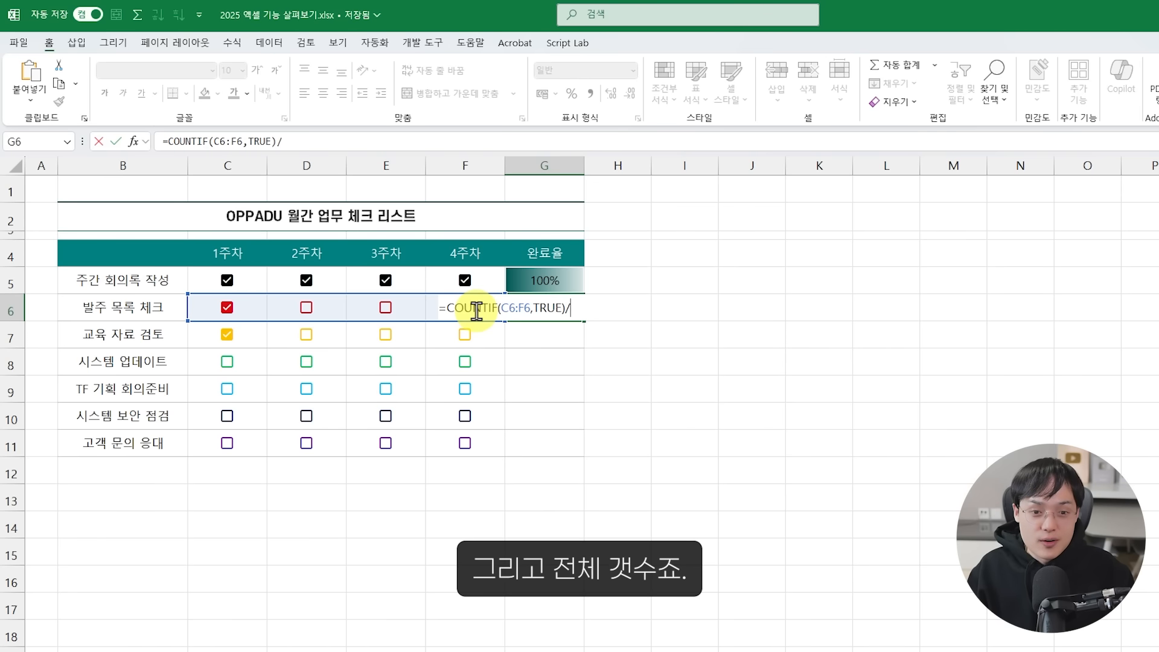
{"action": "type", "text": "4"}
{"action": "key", "text": "BackSpace"}
{"action": "type", "text": "COUNTA("}
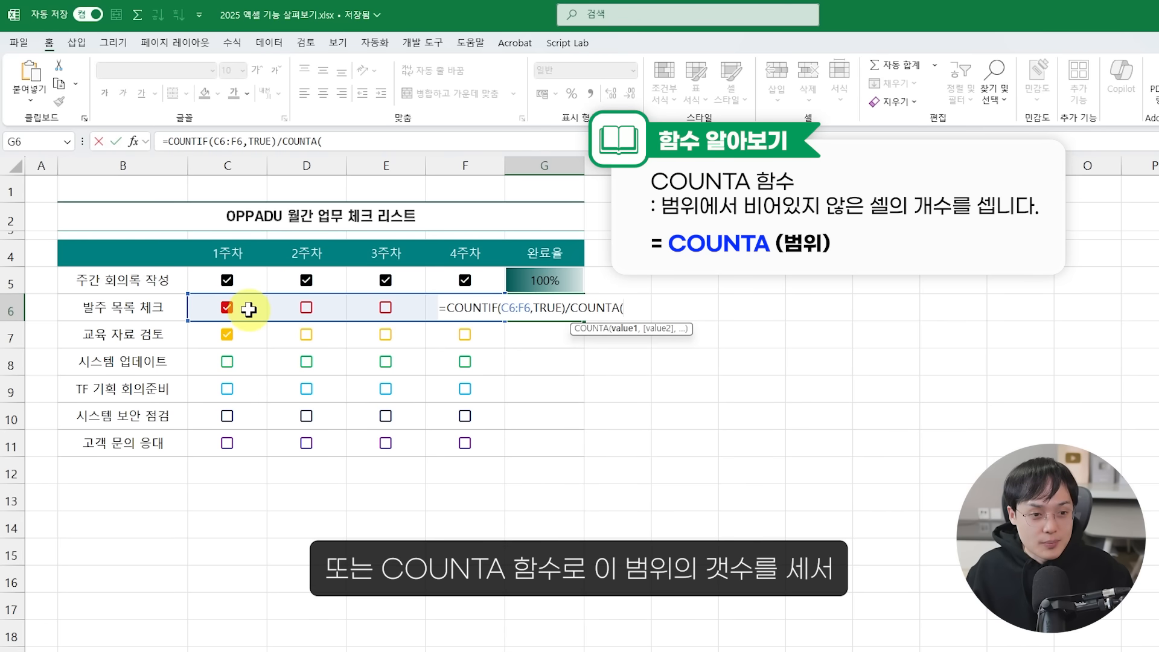
{"action": "left_click_drag", "start_coordinate": [238, 307], "coordinate": [461, 307]}
{"action": "type", "text": ")"}
{"action": "key", "text": "Return"}
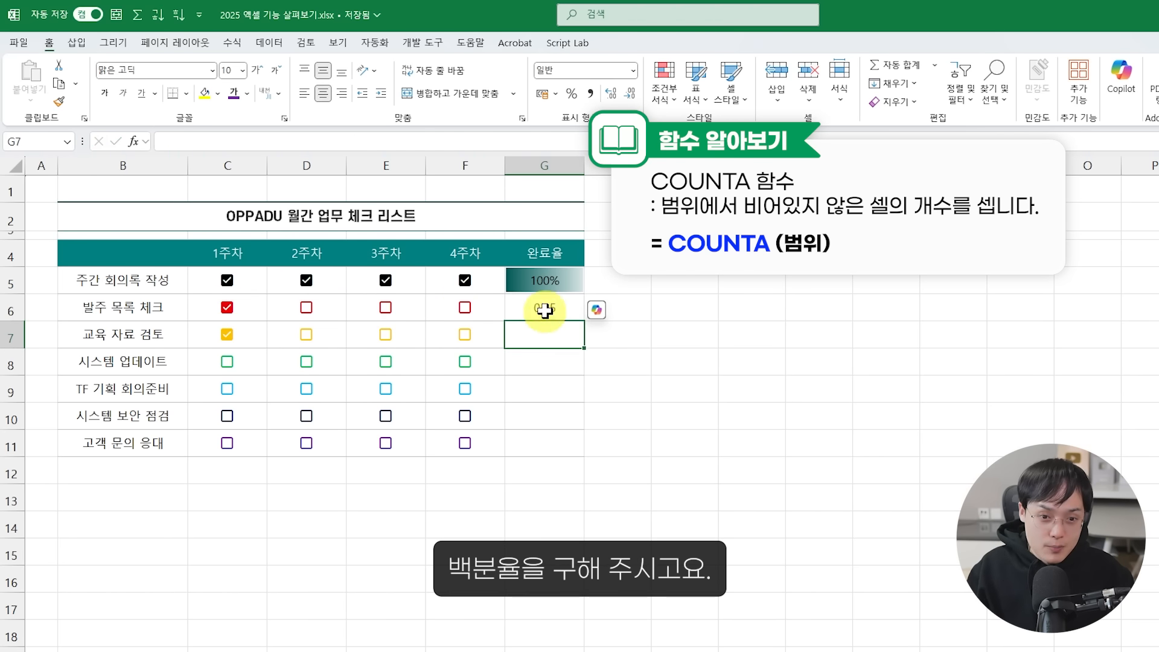
Fill the G6 formula down to G11 and apply the percentage format to G6:G11.
{"action": "left_click", "coordinate": [545, 309]}
{"action": "left_click_drag", "start_coordinate": [583, 321], "coordinate": [579, 461]}
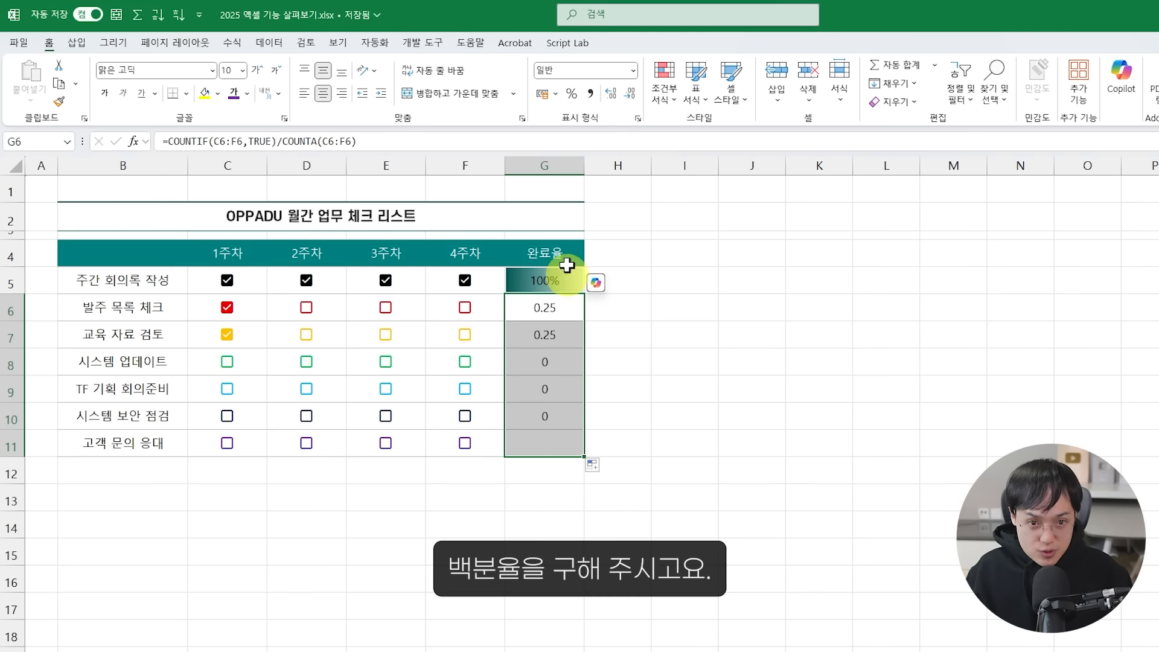
{"action": "key", "text": "ctrl+shift+5"}
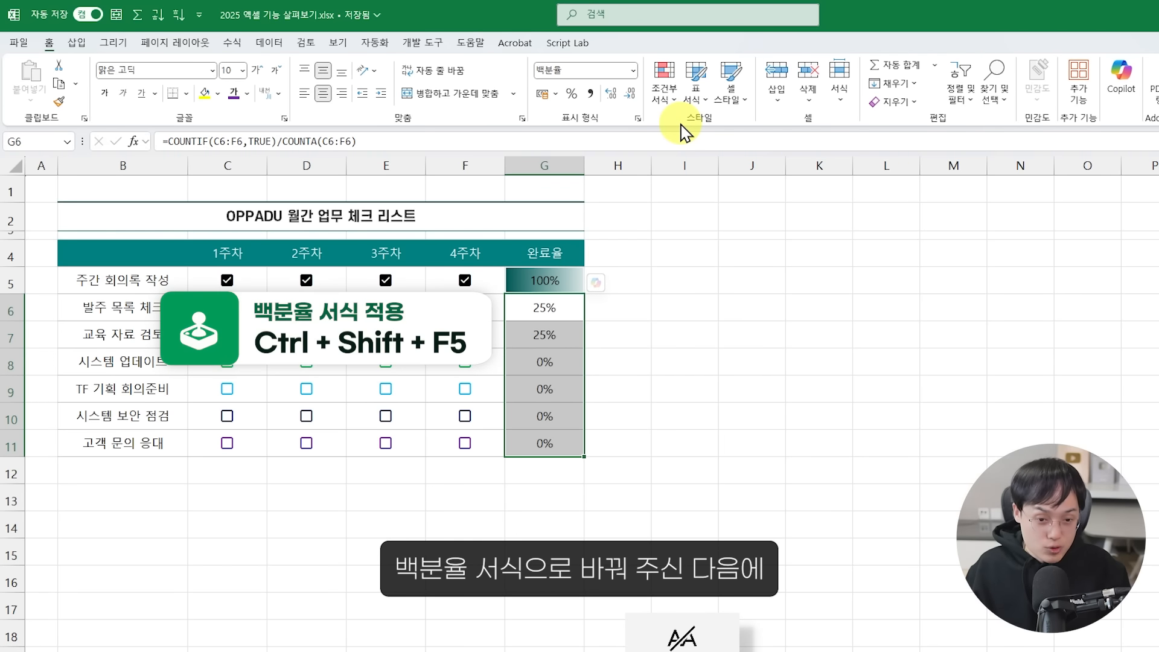
Add a data bar conditional formatting rule to G6:G11 with number-type limits, minimum 0% and maximum 100%.
{"action": "left_click", "coordinate": [663, 93]}
{"action": "mouse_move", "coordinate": [719, 196]}
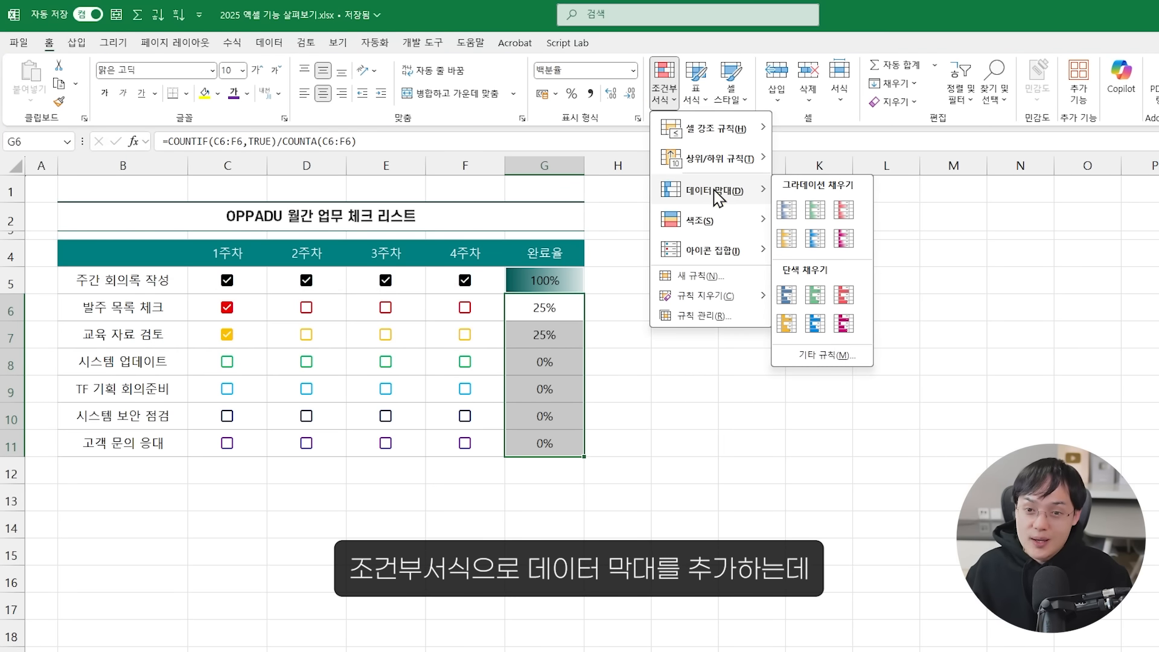
{"action": "left_click", "coordinate": [824, 355]}
{"action": "left_click", "coordinate": [867, 315]}
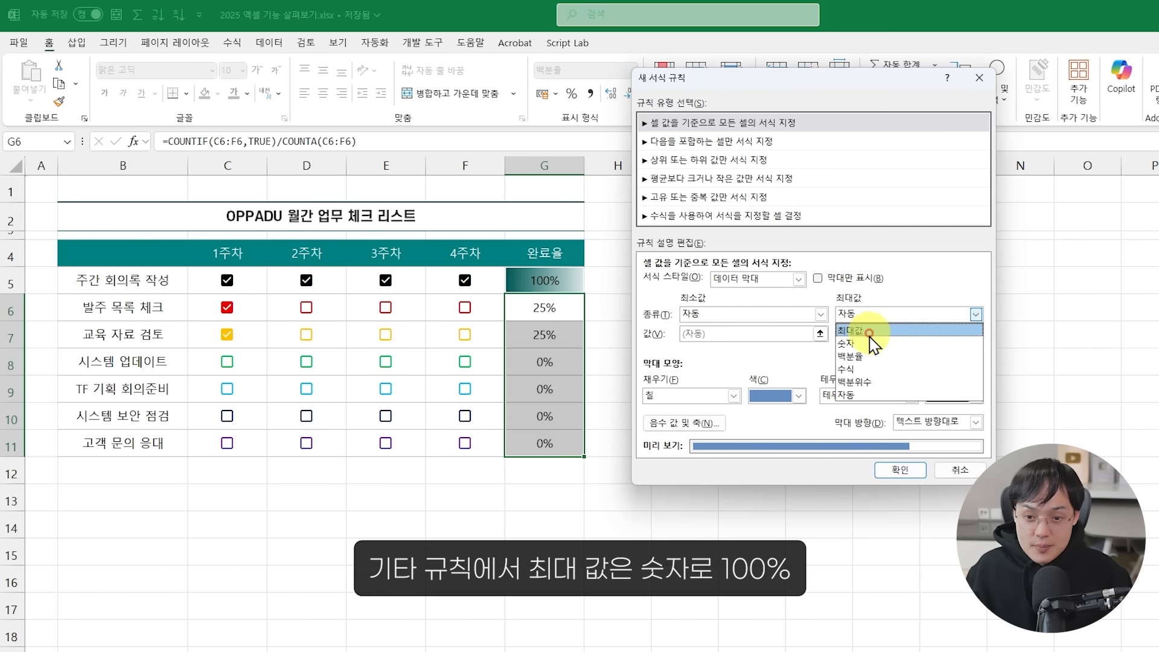
{"action": "left_click", "coordinate": [871, 333]}
{"action": "left_click", "coordinate": [870, 332]}
{"action": "type", "text": "100"}
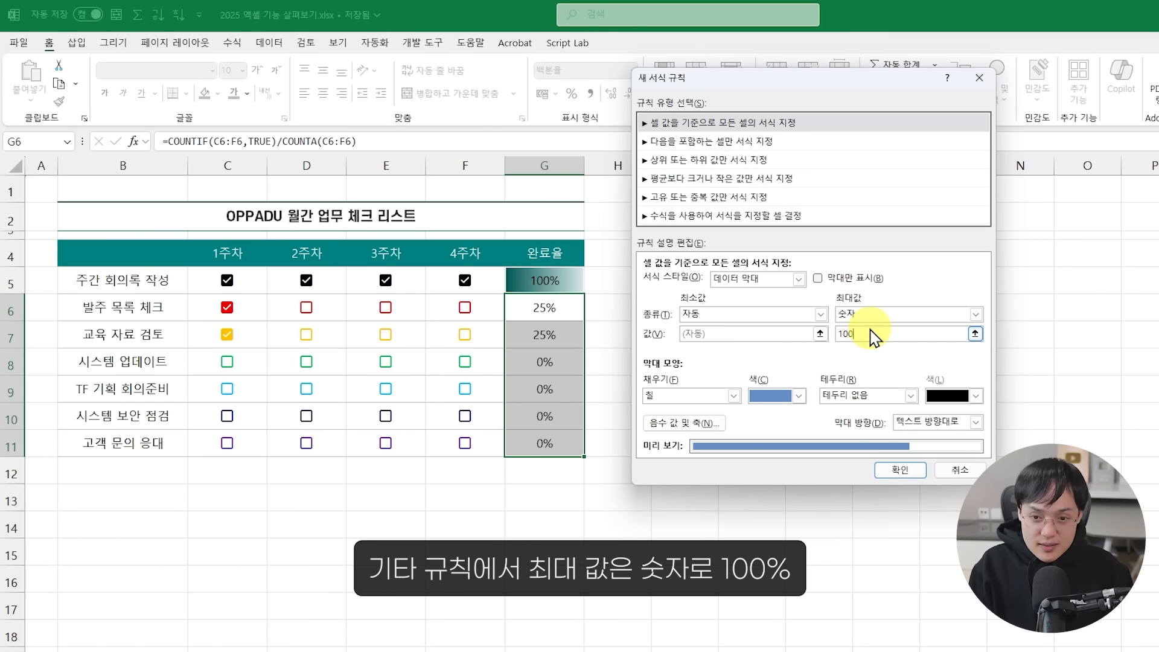
{"action": "type", "text": "%"}
{"action": "left_click", "coordinate": [803, 315]}
{"action": "left_click", "coordinate": [756, 340]}
{"action": "left_click", "coordinate": [754, 335]}
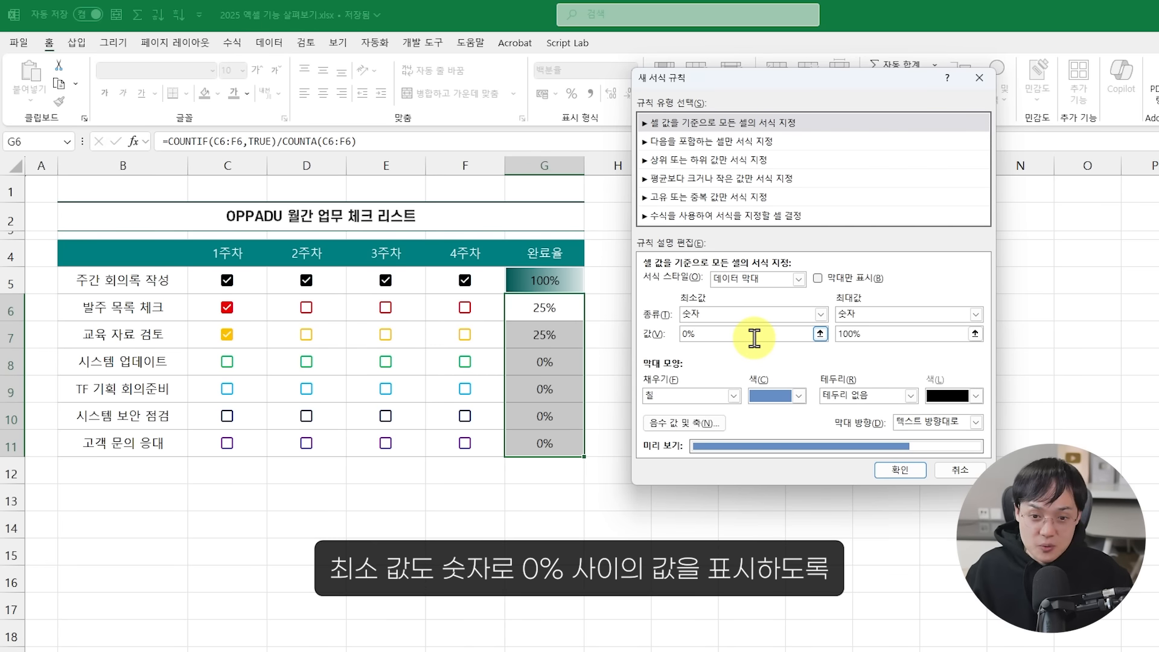
{"action": "left_click", "coordinate": [895, 468]}
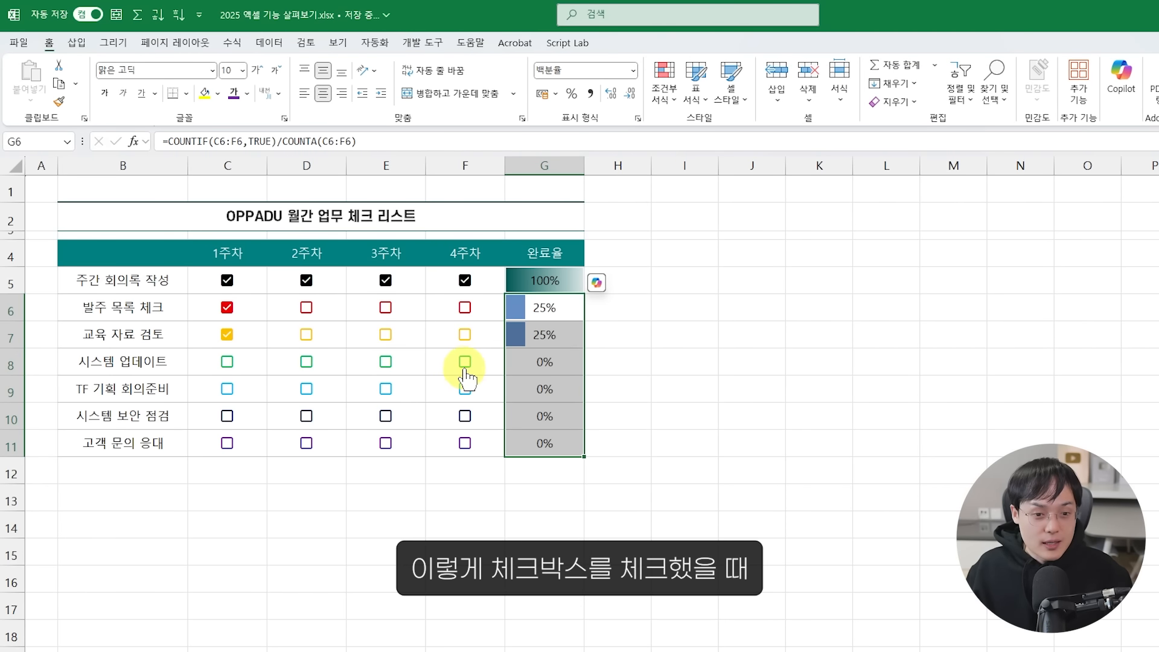
Tick all four check boxes of row 8 and the ones in C9 and D9.
{"action": "left_click", "coordinate": [464, 364]}
{"action": "left_click", "coordinate": [385, 361]}
{"action": "left_click", "coordinate": [307, 361]}
{"action": "left_click", "coordinate": [232, 363]}
{"action": "left_click", "coordinate": [227, 388]}
{"action": "left_click", "coordinate": [306, 389]}
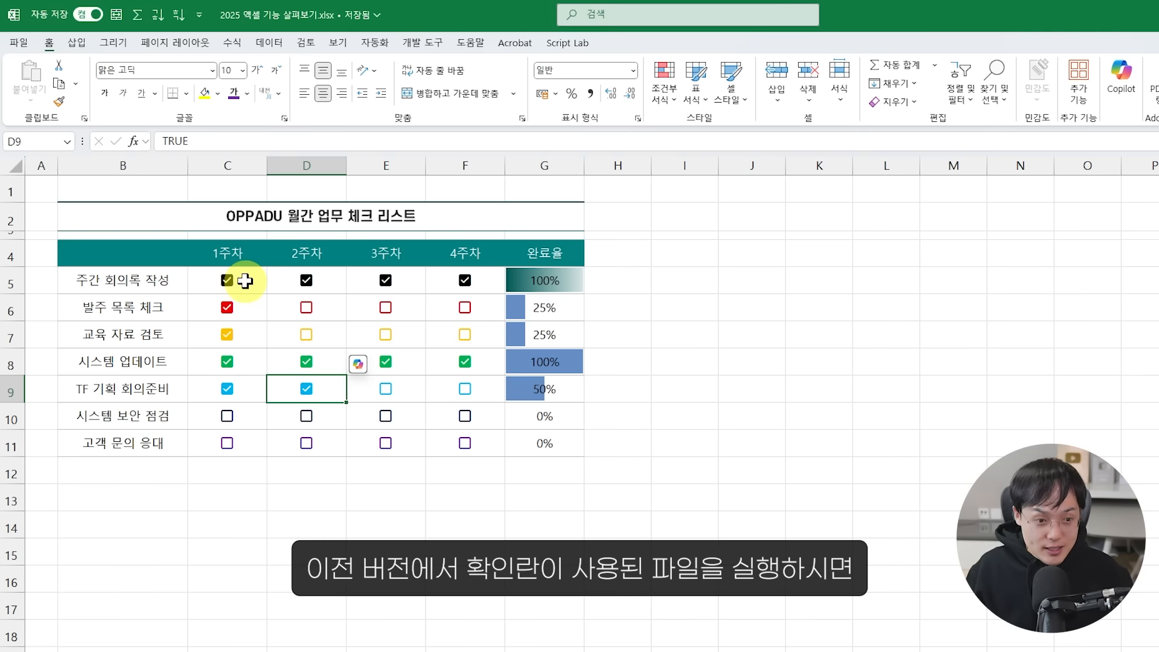
Copy the check box range C5:F11 and paste it as plain values into I5:L11.
{"action": "mouse_move", "coordinate": [244, 281]}
{"action": "left_mouse_down"}
{"action": "mouse_move", "coordinate": [344, 300]}
{"action": "mouse_move", "coordinate": [460, 427]}
{"action": "mouse_move", "coordinate": [464, 447]}
{"action": "left_mouse_up"}
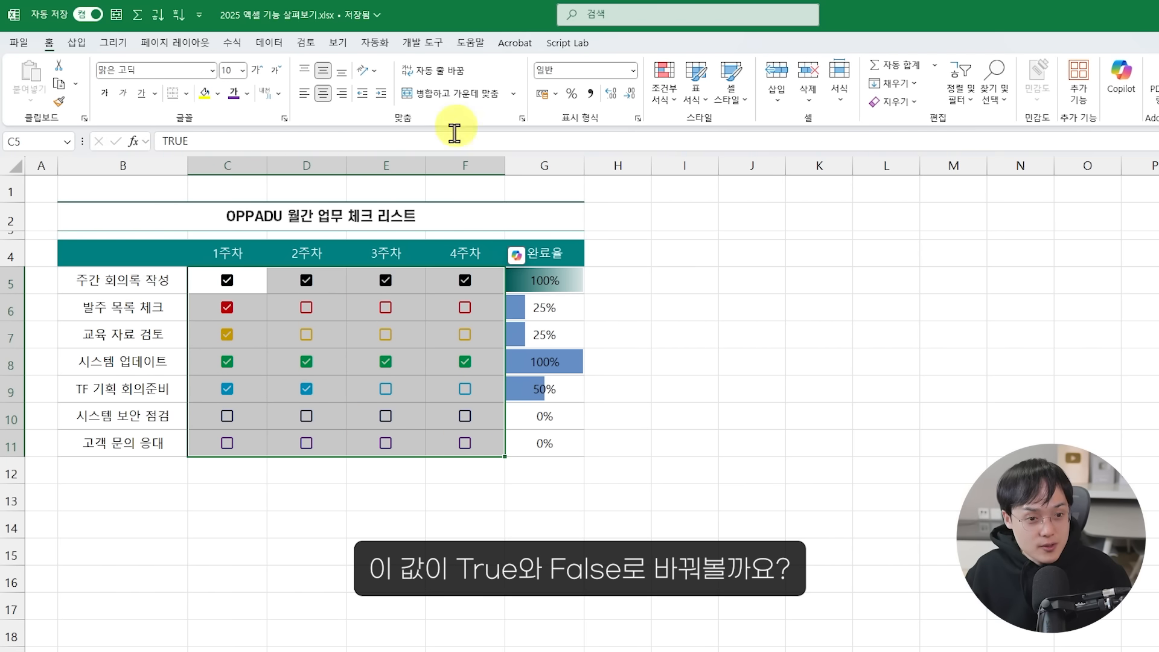
{"action": "key", "text": "ctrl+q"}
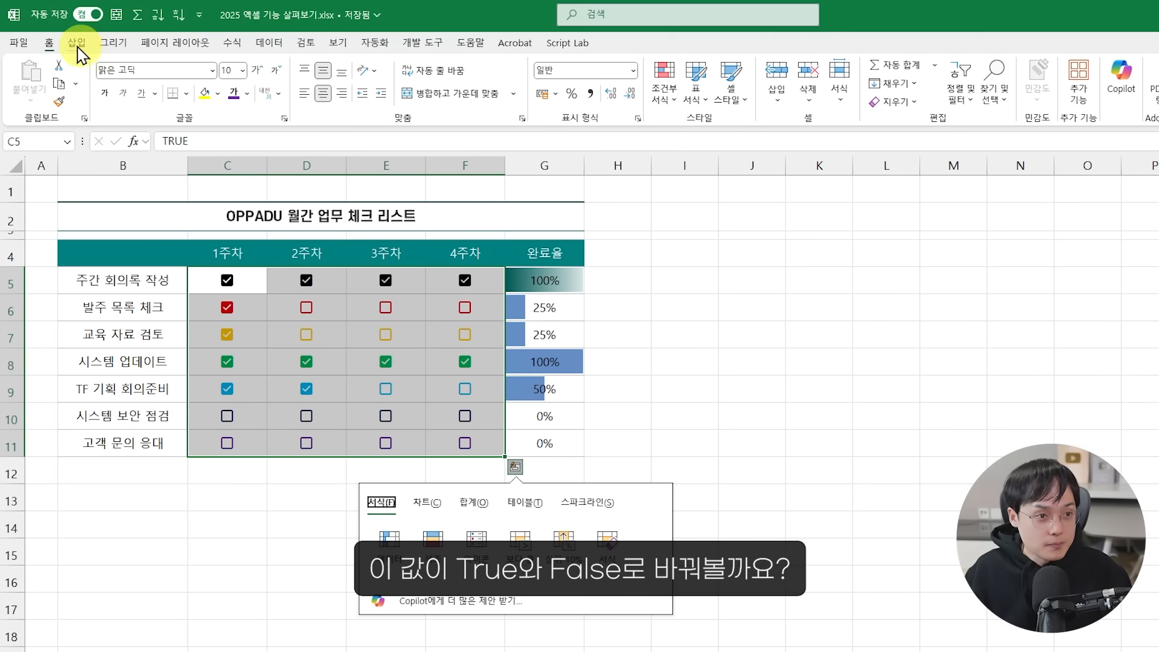
{"action": "left_click", "coordinate": [76, 42]}
{"action": "key", "text": "ctrl+c"}
{"action": "left_click", "coordinate": [684, 280]}
{"action": "key", "text": "ctrl+shift+v"}
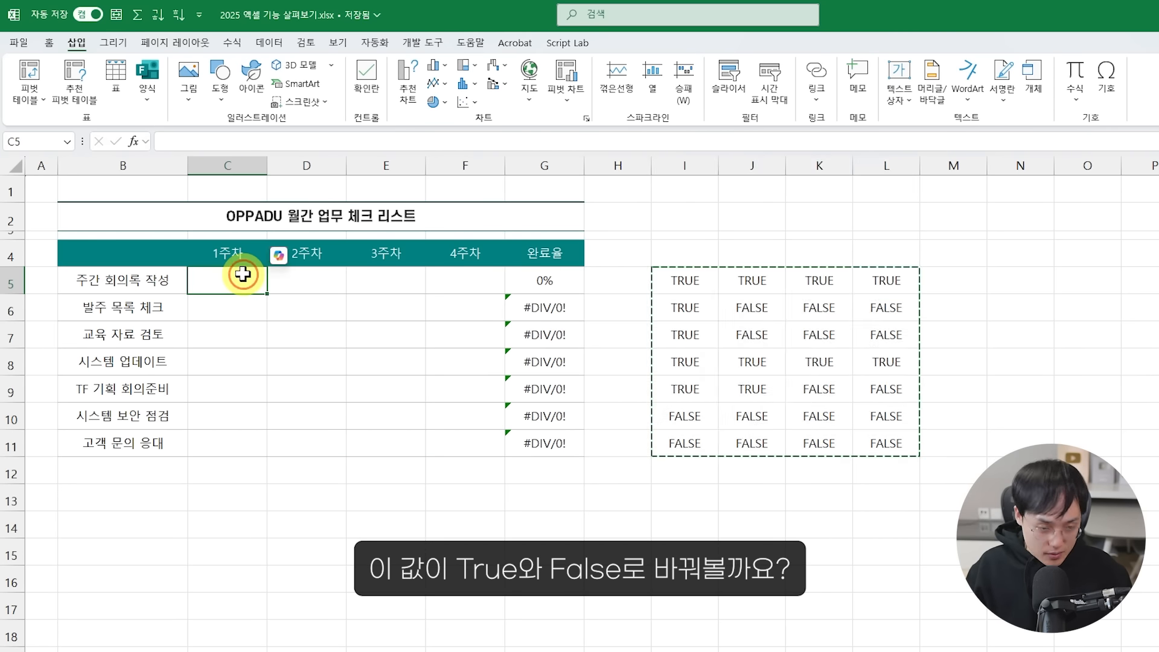
Paste the plain TRUE/FALSE values into C5:F11 in place of the check boxes and select the pasted cells.
{"action": "key", "text": "ctrl+shift+v"}
{"action": "left_click_drag", "start_coordinate": [229, 279], "coordinate": [444, 375]}
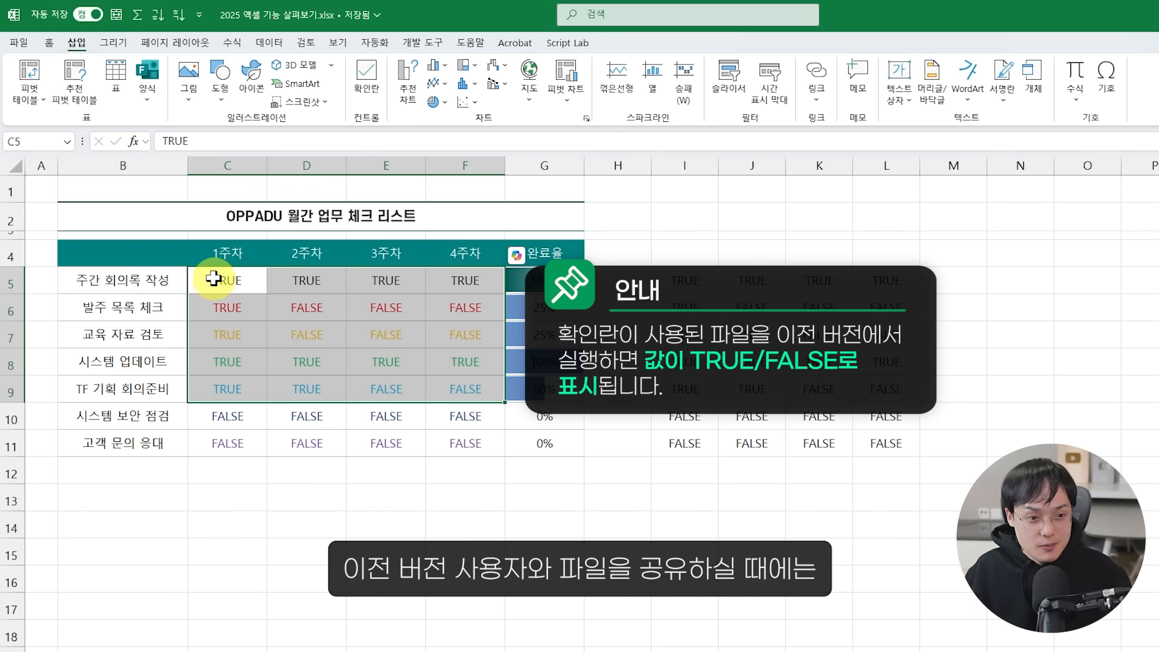
{"action": "left_click_drag", "start_coordinate": [218, 273], "coordinate": [455, 389]}
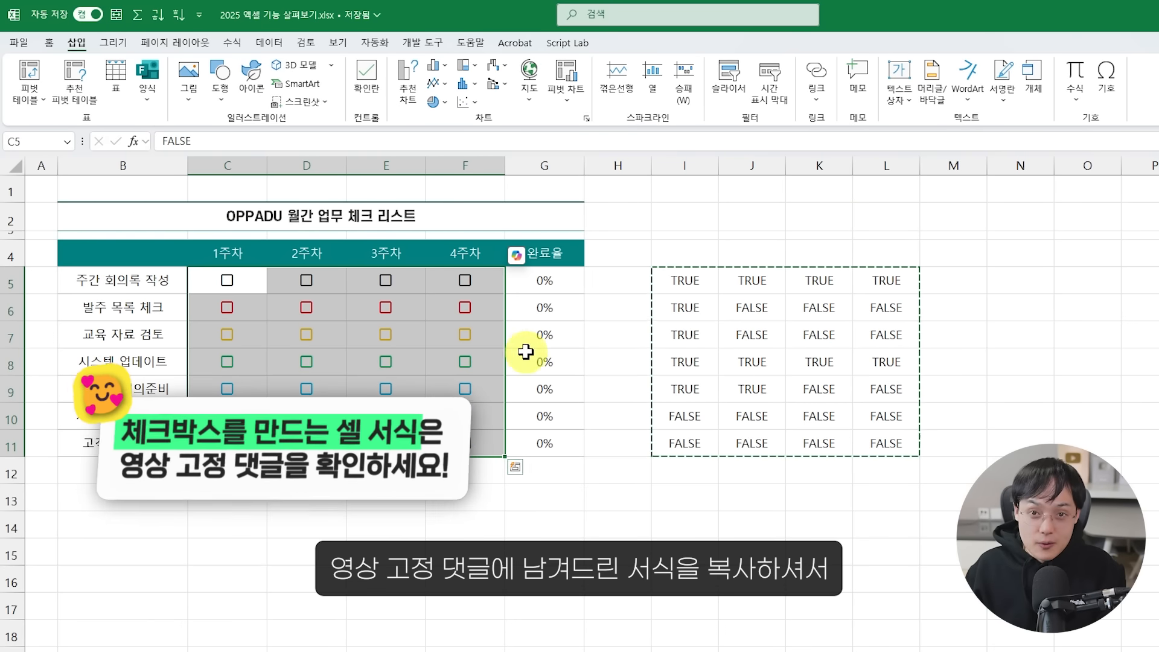
Clear the copied values in I5:L11 and remove the check boxes from C5:F11.
{"action": "left_click_drag", "start_coordinate": [682, 284], "coordinate": [887, 432]}
{"action": "key", "text": "Delete"}
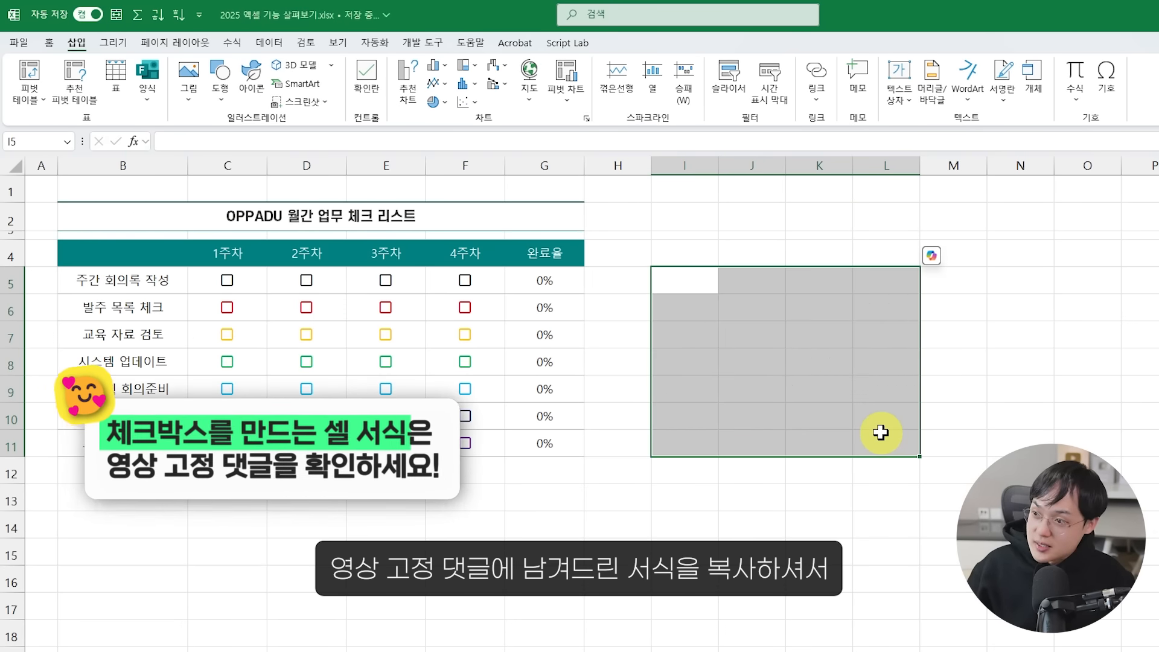
{"action": "left_click_drag", "start_coordinate": [233, 280], "coordinate": [466, 444]}
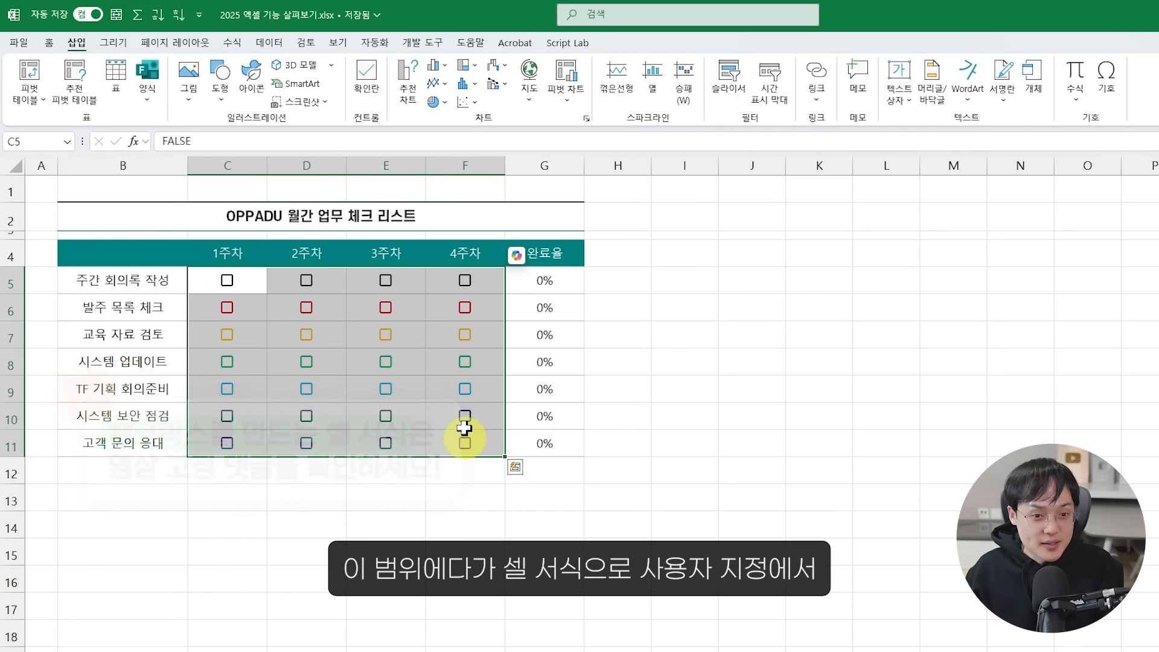
{"action": "key", "text": "Delete"}
Apply a pasted custom number format made of ticked and empty box symbols to C5:F11.
{"action": "key", "text": "ctrl+1"}
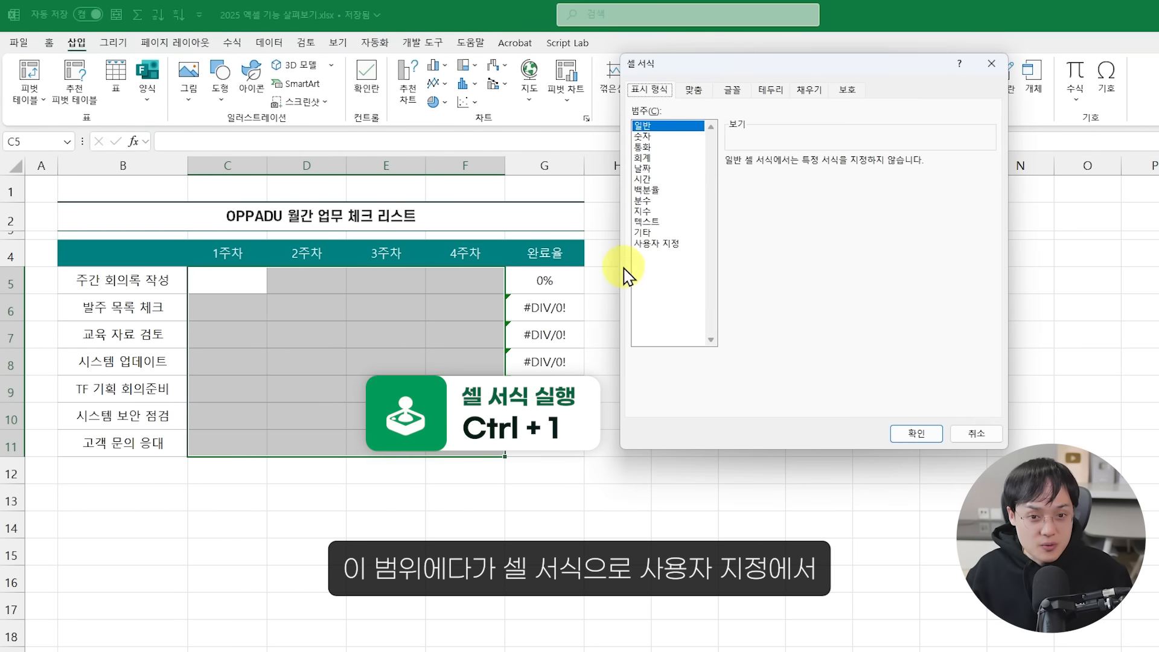
{"action": "left_click", "coordinate": [651, 243]}
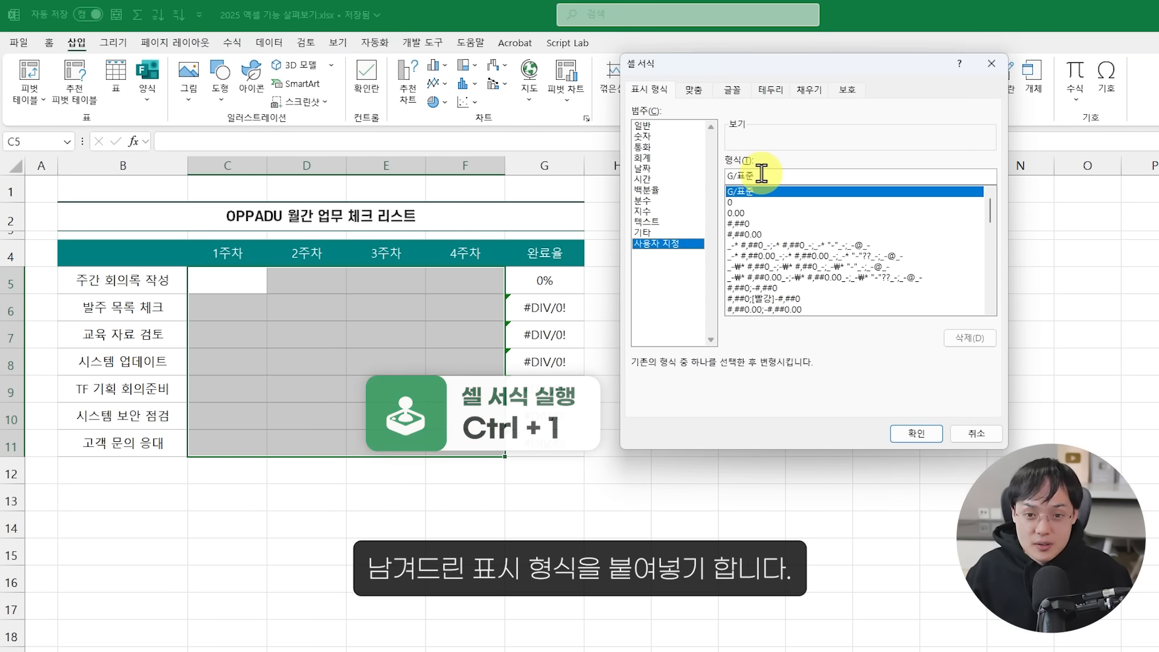
{"action": "left_click_drag", "start_coordinate": [765, 175], "coordinate": [717, 176]}
{"action": "key", "text": "ctrl+v"}
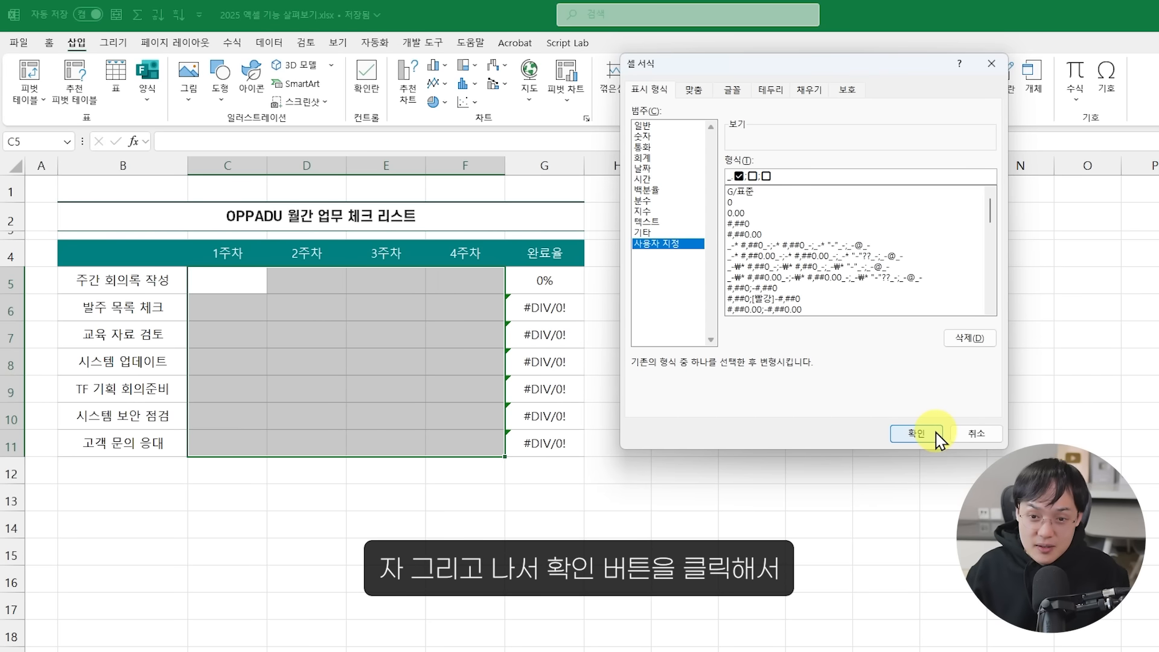
{"action": "left_click", "coordinate": [916, 432]}
Enter 1 in each of the cells C5 to F5.
{"action": "left_click", "coordinate": [258, 300]}
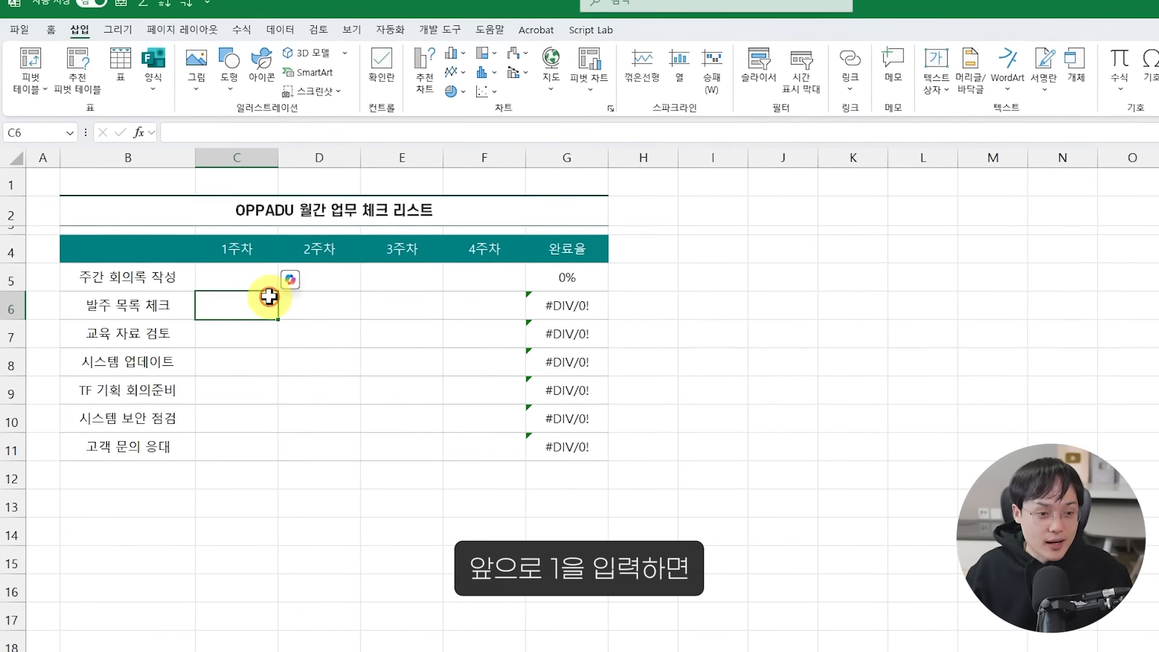
{"action": "key", "text": "Up"}
{"action": "type", "text": "1"}
{"action": "key", "text": "Right"}
{"action": "type", "text": "1"}
{"action": "key", "text": "Right"}
{"action": "type", "text": "1"}
{"action": "key", "text": "Right"}
{"action": "key", "text": "1"}
{"action": "key", "text": "Down"}
{"action": "key", "text": "Left"}
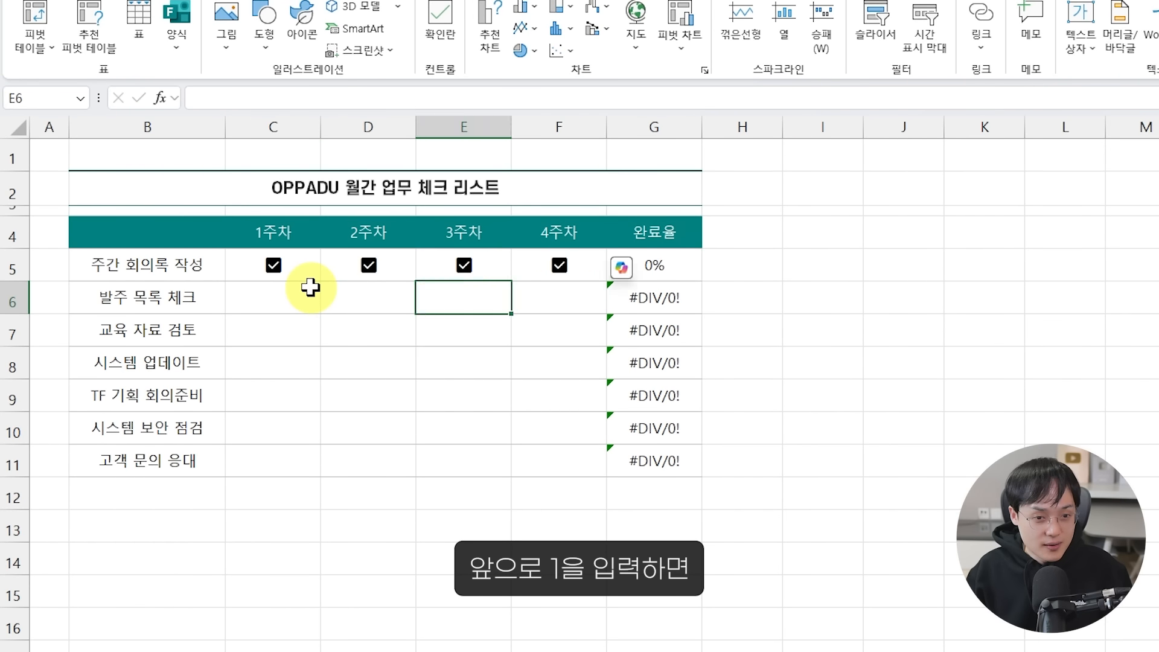
Enter 0 in C6 and copy it across the range C6:F11.
{"action": "key", "text": "Left"}
{"action": "key", "text": "Left"}
{"action": "type", "text": "0"}
{"action": "key", "text": "Up"}
{"action": "key", "text": "Down"}
{"action": "key", "text": "ctrl+c"}
{"action": "key", "text": "shift+Right"}
{"action": "key", "text": "shift+Right"}
{"action": "key", "text": "shift+Right"}
{"action": "key", "text": "shift+Down"}
{"action": "key", "text": "shift+Down"}
{"action": "key", "text": "shift+Down"}
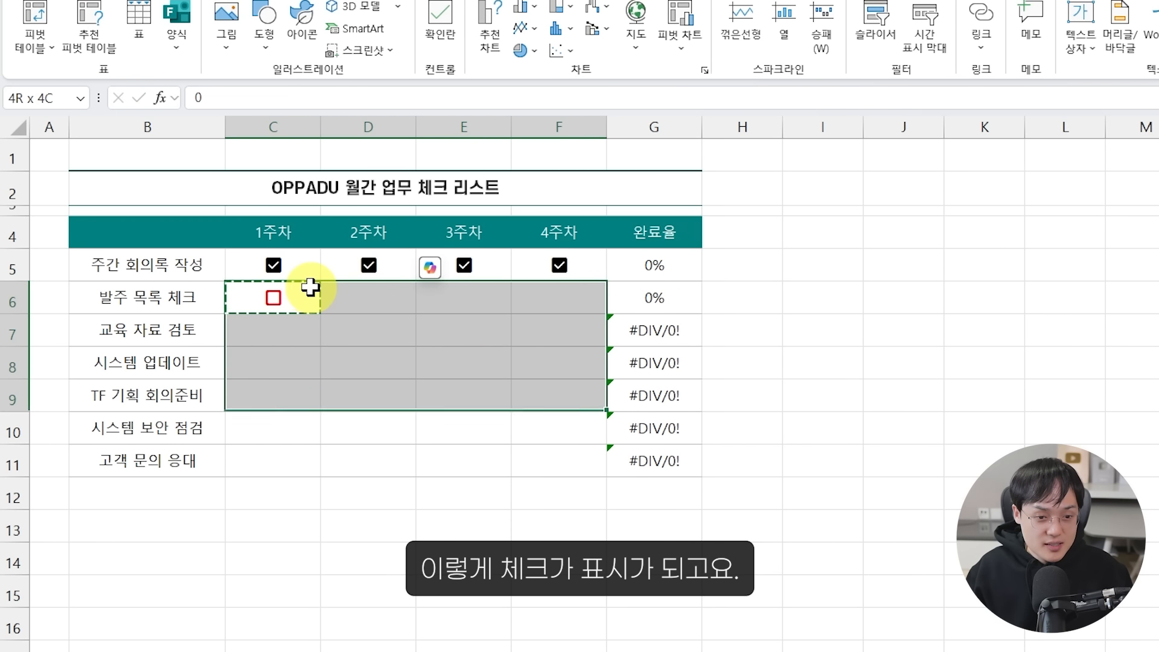
{"action": "key", "text": "shift+Down"}
{"action": "key", "text": "shift+Down"}
{"action": "key", "text": "ctrl+v"}
Enter 1 in the week-2 cell D7 and the week-3 cell E8.
{"action": "key", "text": "Down"}
{"action": "key", "text": "Right"}
{"action": "type", "text": "1"}
{"action": "key", "text": "Return"}
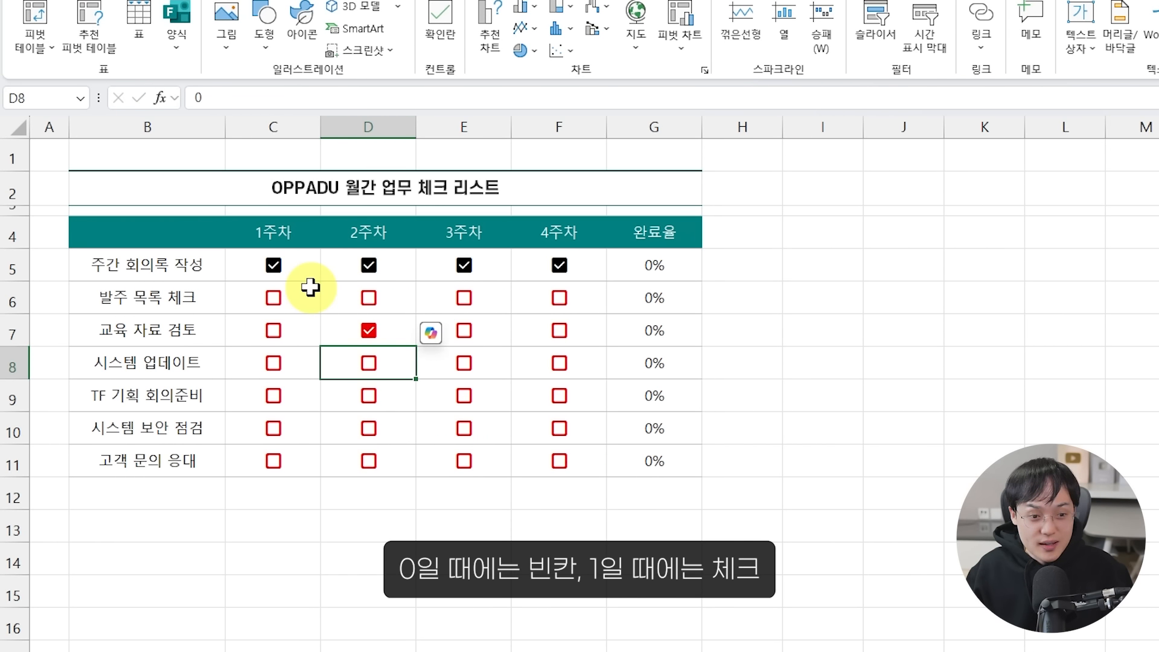
{"action": "key", "text": "Right"}
{"action": "type", "text": "1"}
{"action": "key", "text": "Return"}
{"action": "key", "text": "Down"}
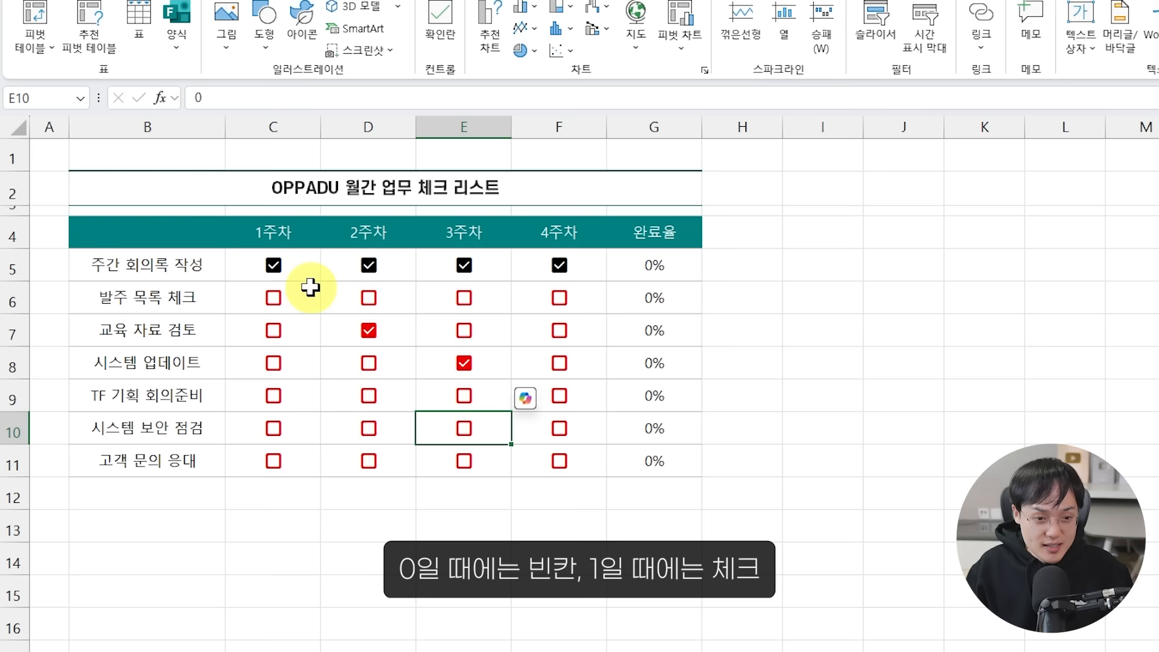
Enter 1 in the week-4 cells F9 and F10.
{"action": "key", "text": "Down"}
{"action": "key", "text": "Left"}
{"action": "key", "text": "Up"}
{"action": "key", "text": "Up"}
{"action": "key", "text": "Right"}
{"action": "key", "text": "Right"}
{"action": "type", "text": "1"}
{"action": "key", "text": "Return"}
{"action": "type", "text": "1"}
{"action": "key", "text": "Return"}
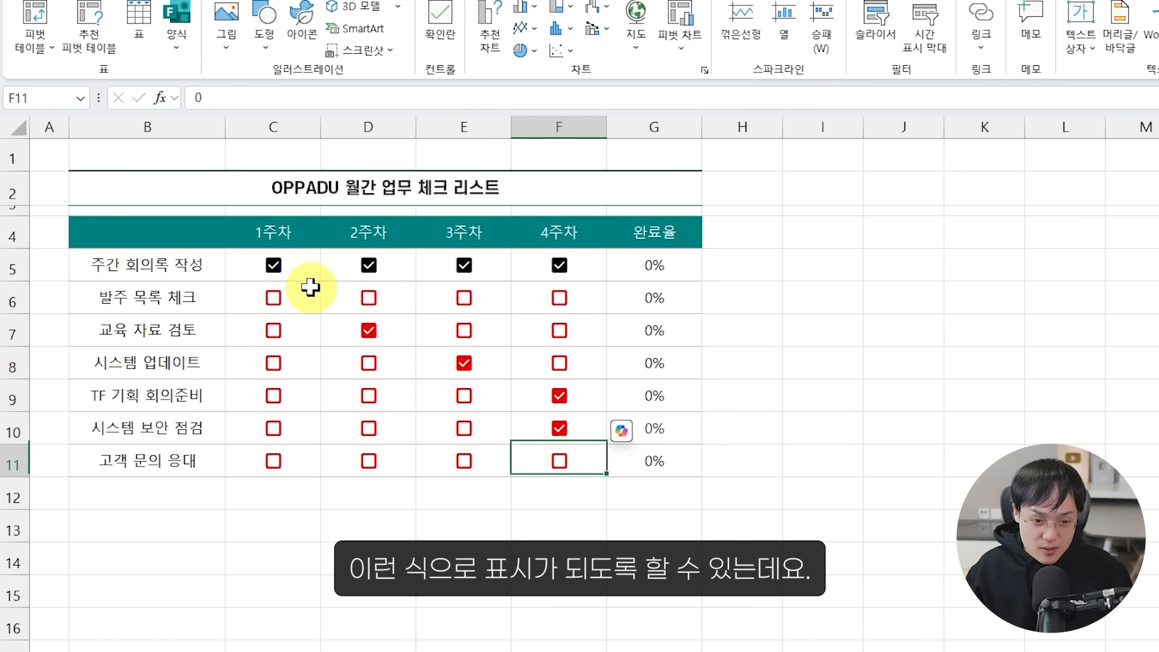
{"action": "key", "text": "Left"}
{"action": "key", "text": "Up"}
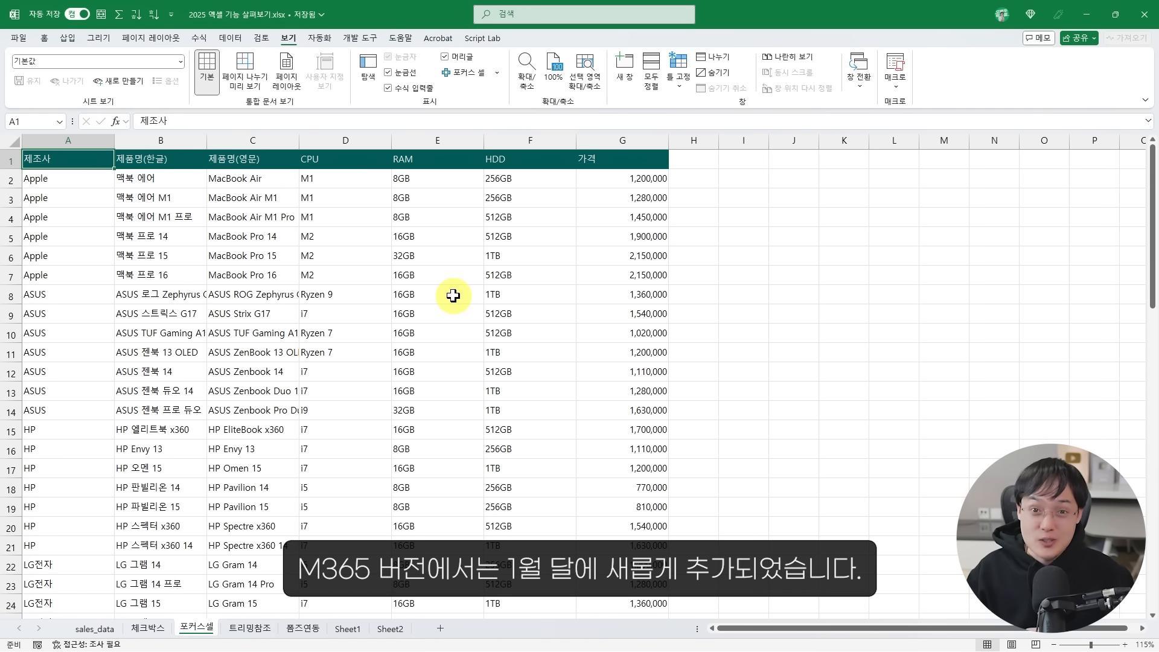
Turn on Focus Cell in the product sheet and select E6, F9, C13 and D11 to view the row and column highlighting.
{"action": "left_click", "coordinate": [292, 42]}
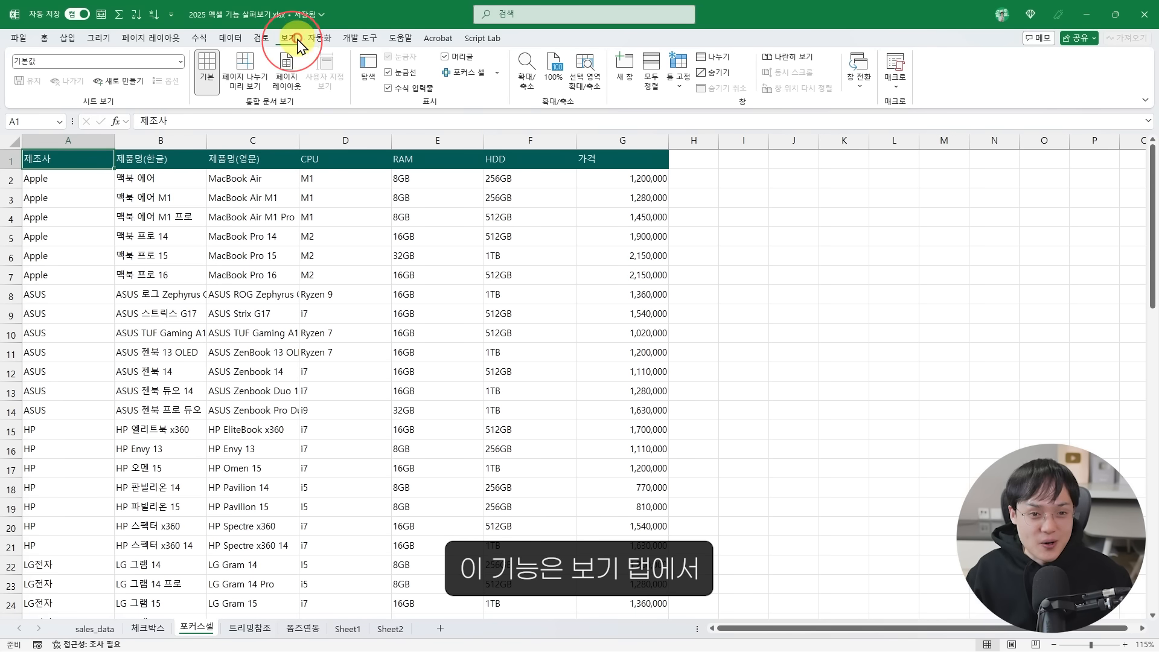
{"action": "left_click", "coordinate": [482, 74]}
{"action": "left_click", "coordinate": [354, 305]}
{"action": "left_click", "coordinate": [442, 254]}
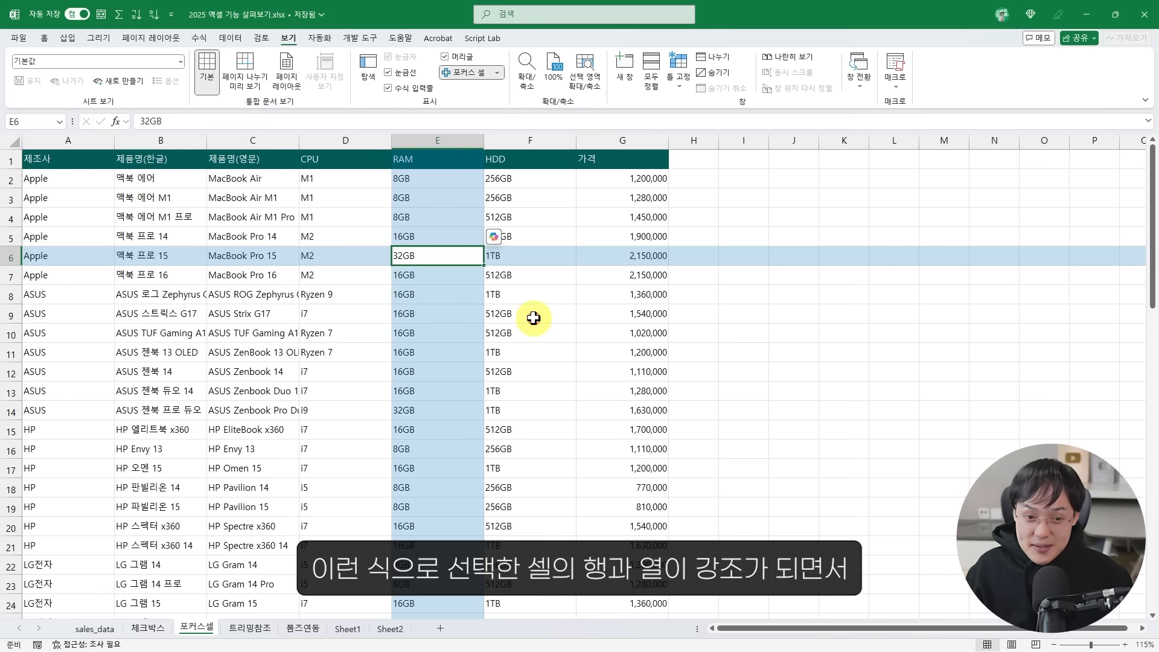
{"action": "left_click", "coordinate": [515, 309]}
{"action": "left_click", "coordinate": [283, 393]}
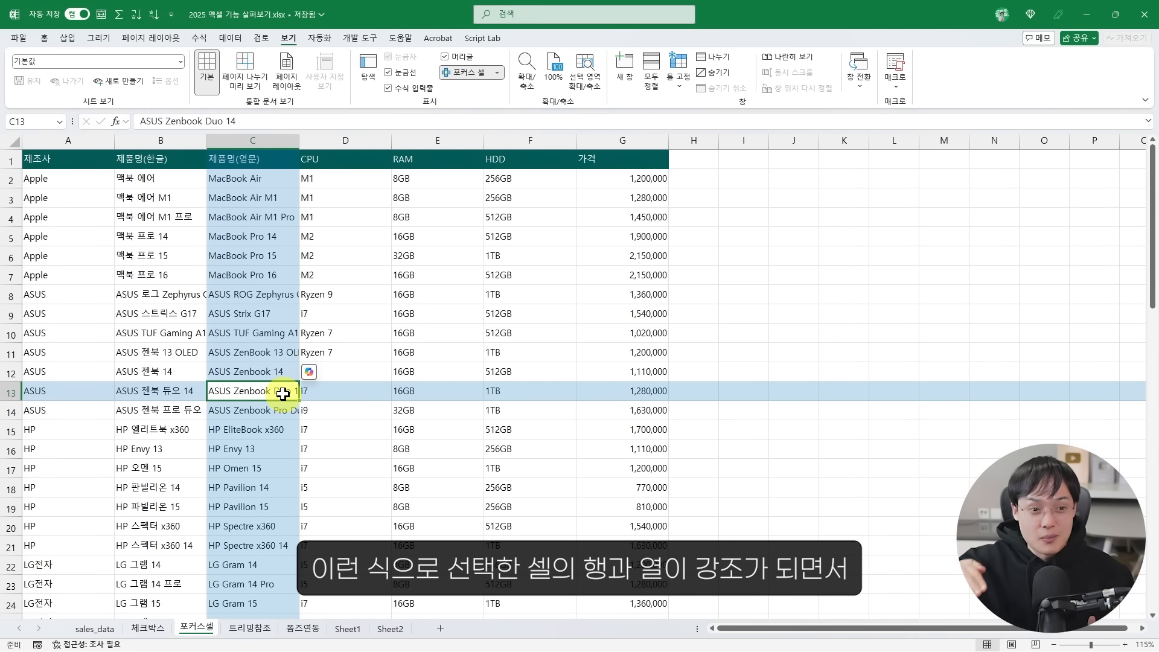
{"action": "left_click", "coordinate": [387, 353]}
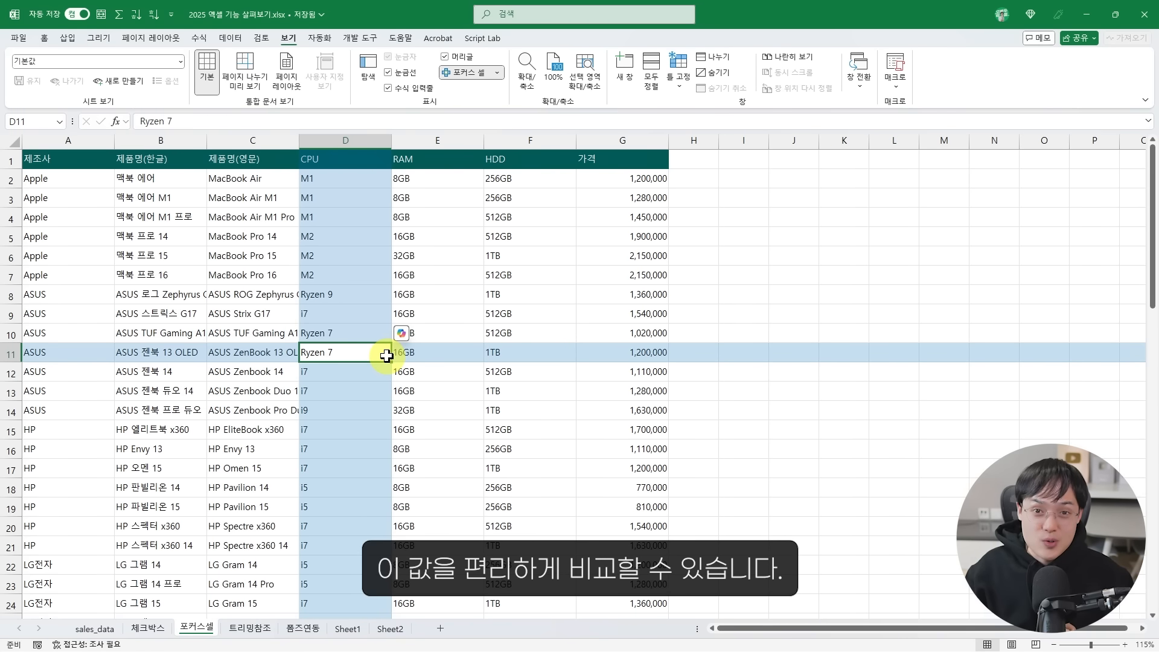
Try red as the Focus Cell color, switch it to green, and check it on cells in the RAM column.
{"action": "left_click", "coordinate": [496, 72]}
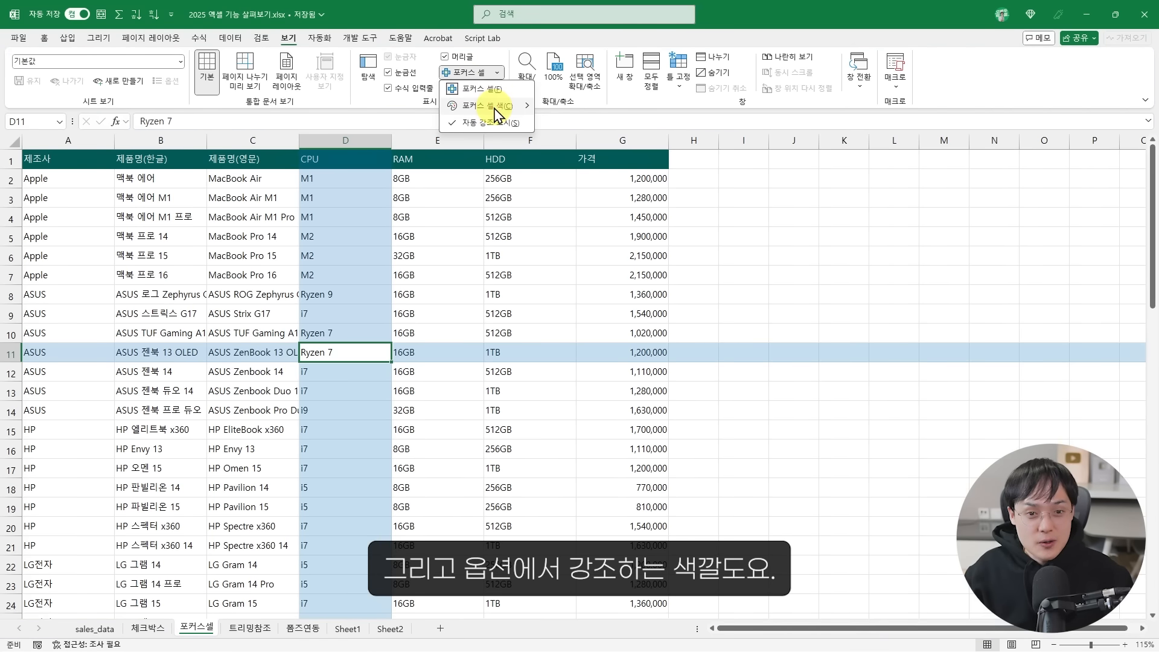
{"action": "mouse_move", "coordinate": [509, 106]}
{"action": "left_click", "coordinate": [560, 150]}
{"action": "left_click", "coordinate": [496, 73]}
{"action": "left_click", "coordinate": [626, 152]}
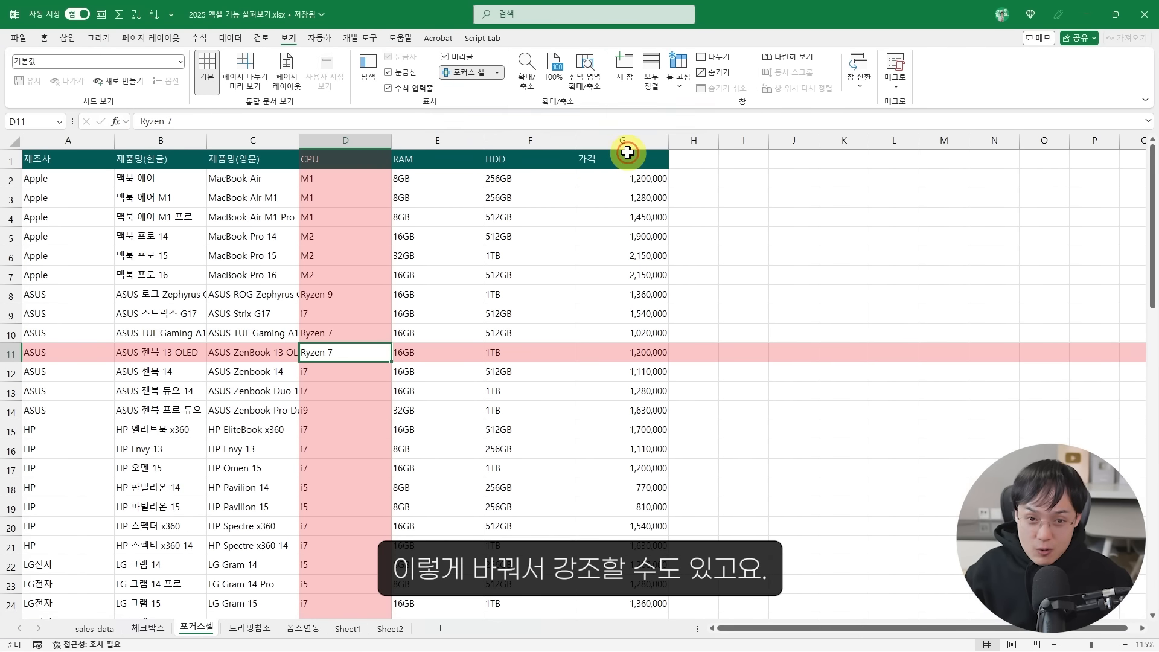
{"action": "left_click", "coordinate": [443, 317]}
{"action": "left_click", "coordinate": [437, 393]}
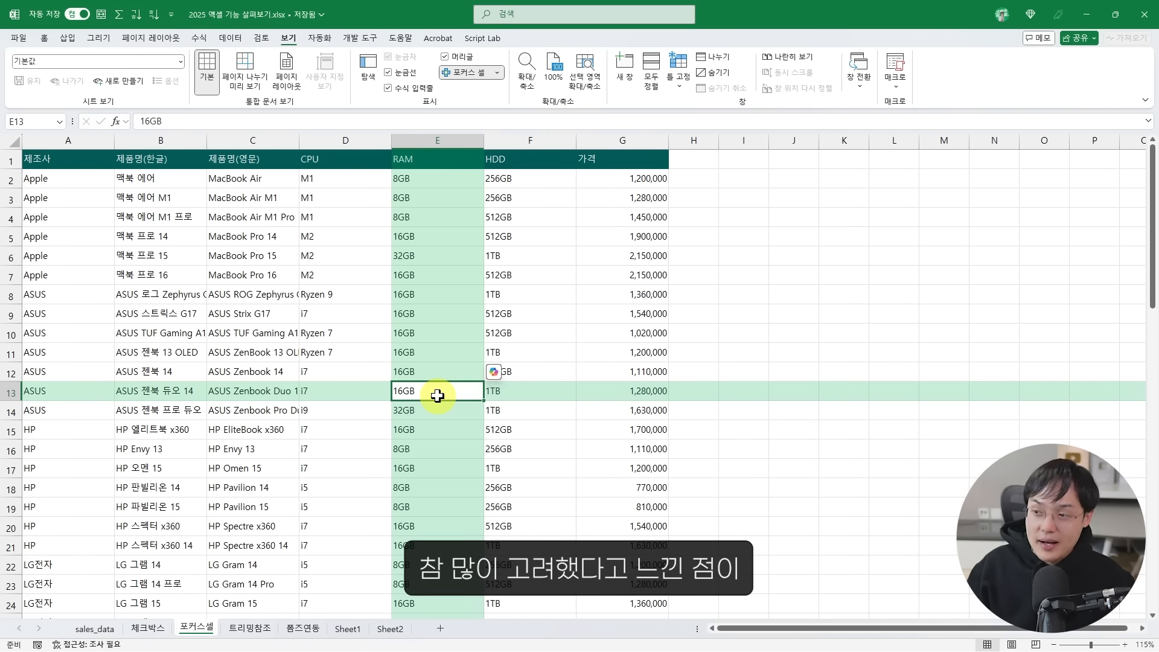
Turn off Focus Cell with its automatic highlight option enabled, and select D4 and E7 to view the sheet without highlighting.
{"action": "left_click", "coordinate": [496, 73]}
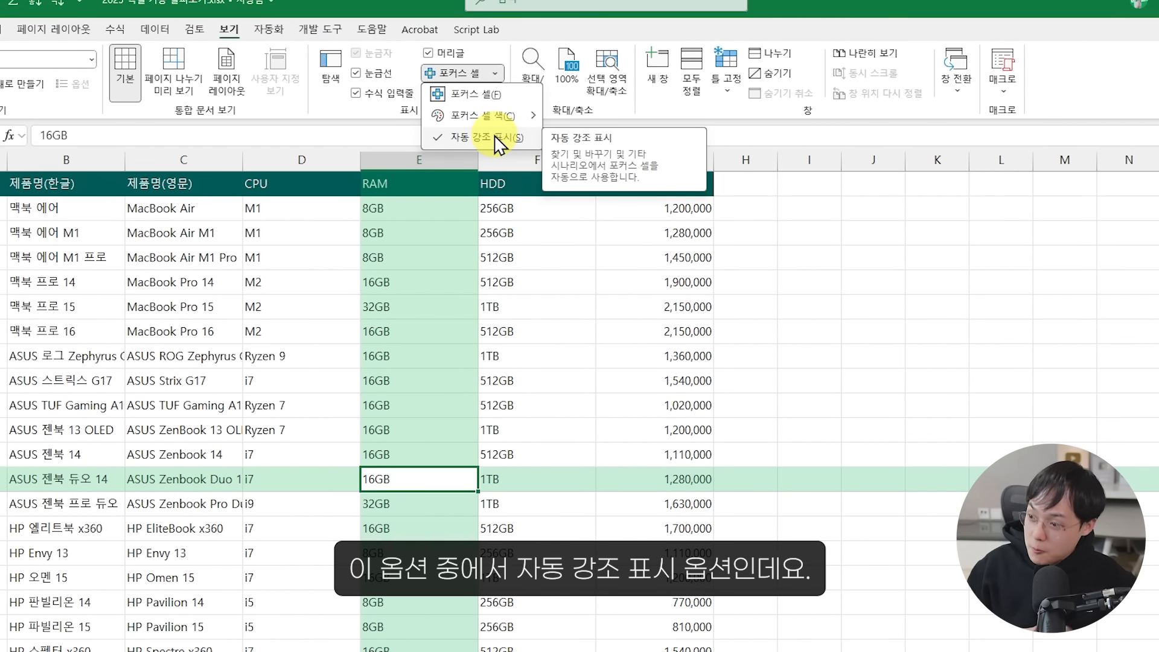
{"action": "left_click", "coordinate": [485, 94]}
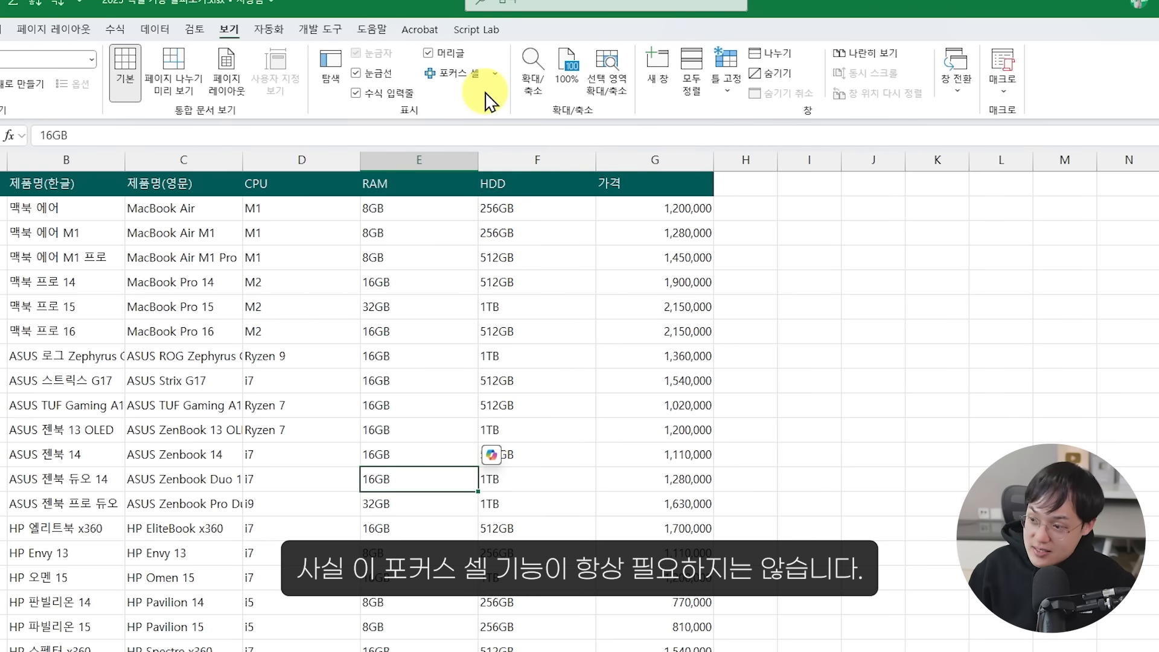
{"action": "left_click", "coordinate": [304, 257]}
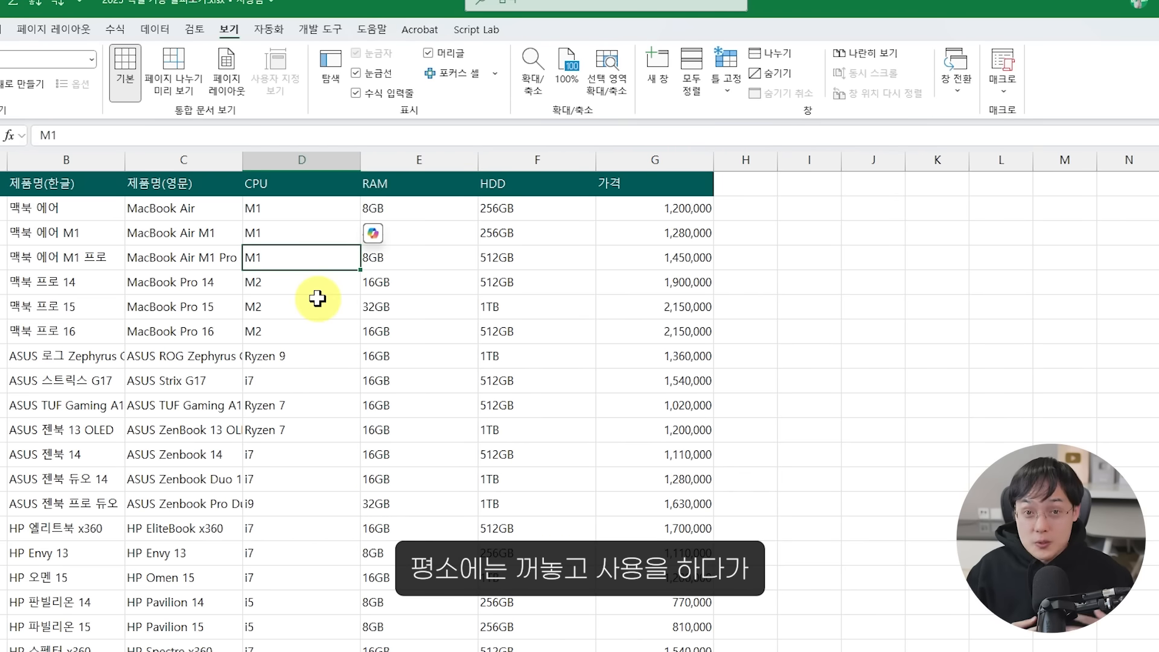
{"action": "left_click", "coordinate": [495, 74]}
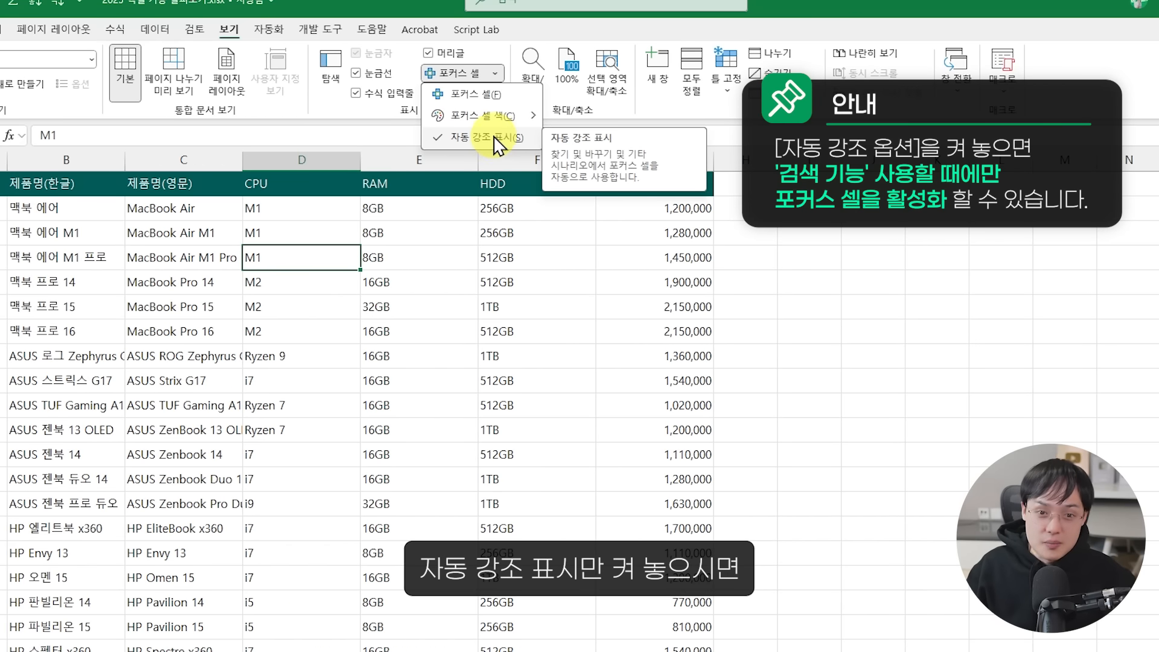
{"action": "left_click", "coordinate": [496, 137]}
{"action": "left_click", "coordinate": [347, 329]}
{"action": "left_click", "coordinate": [372, 329]}
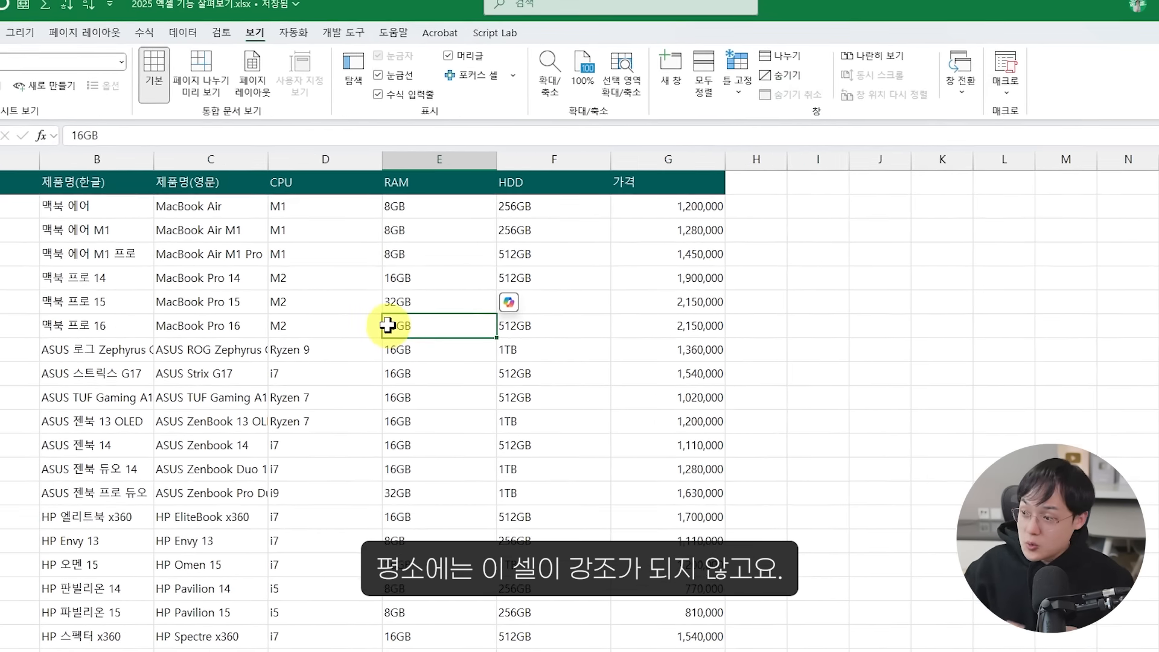
Find all cells containing "apple" and go to the results A3 and A5 to view the automatic highlighting.
{"action": "key", "text": "ctrl+f"}
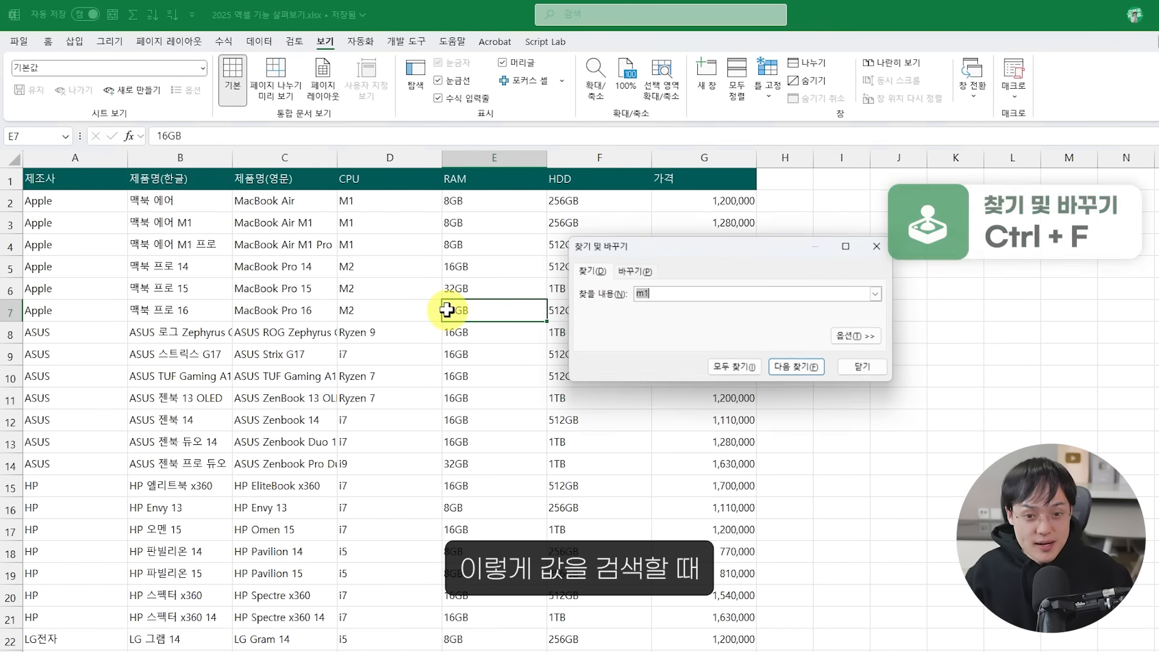
{"action": "type", "text": "apple"}
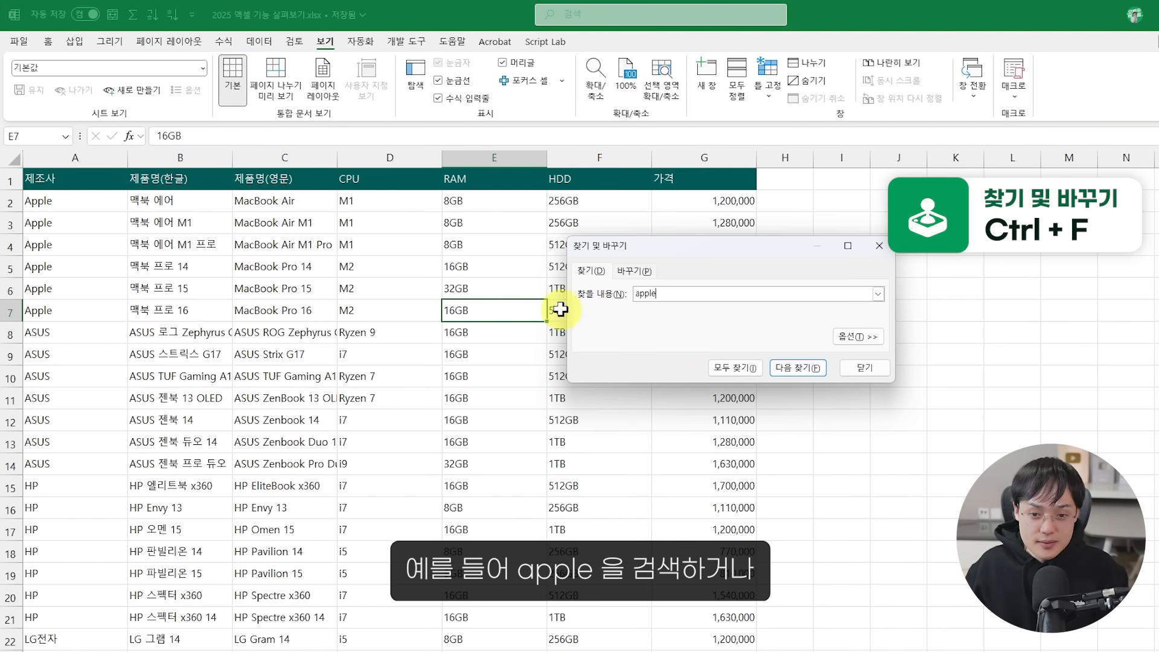
{"action": "left_click", "coordinate": [735, 368]}
{"action": "left_click", "coordinate": [755, 426]}
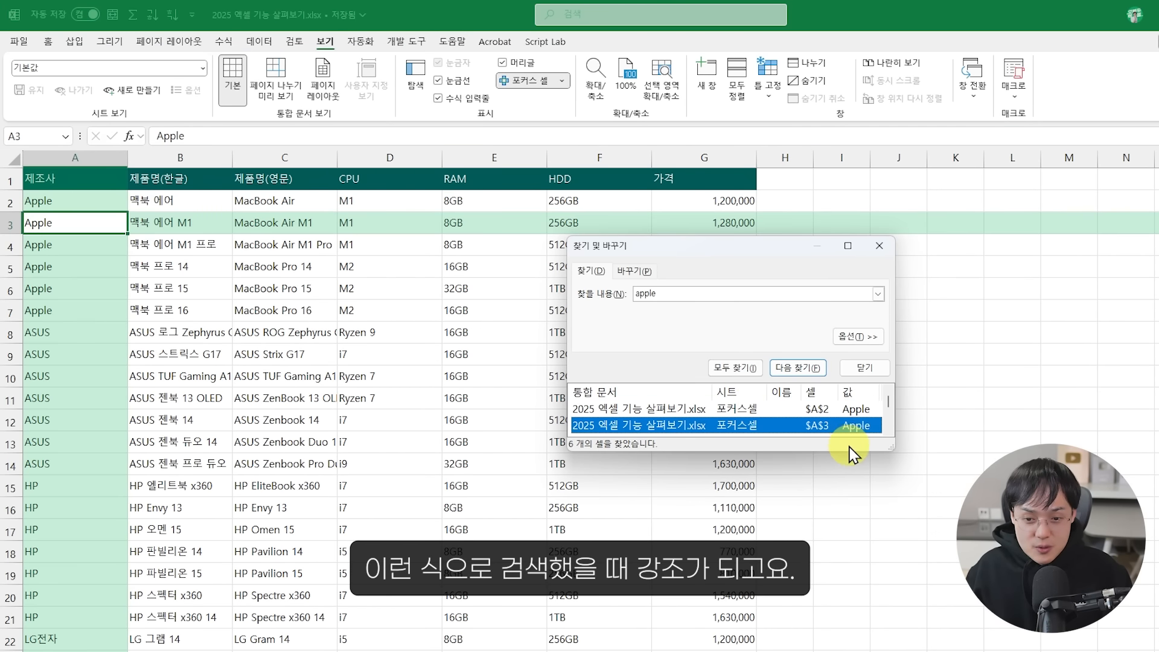
{"action": "left_click_drag", "start_coordinate": [849, 454], "coordinate": [849, 558]}
{"action": "left_click", "coordinate": [817, 458]}
Search for "m1", step through several listed results to view the highlighting, and close the search.
{"action": "left_click", "coordinate": [604, 293]}
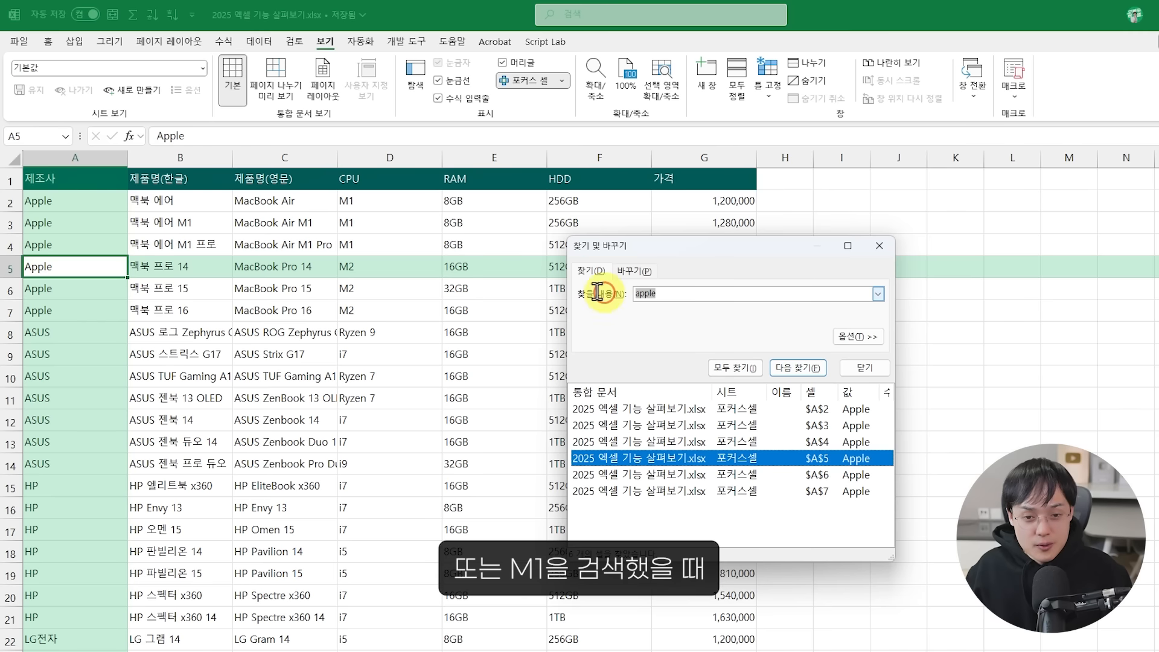
{"action": "type", "text": "m1"}
{"action": "key", "text": "Return"}
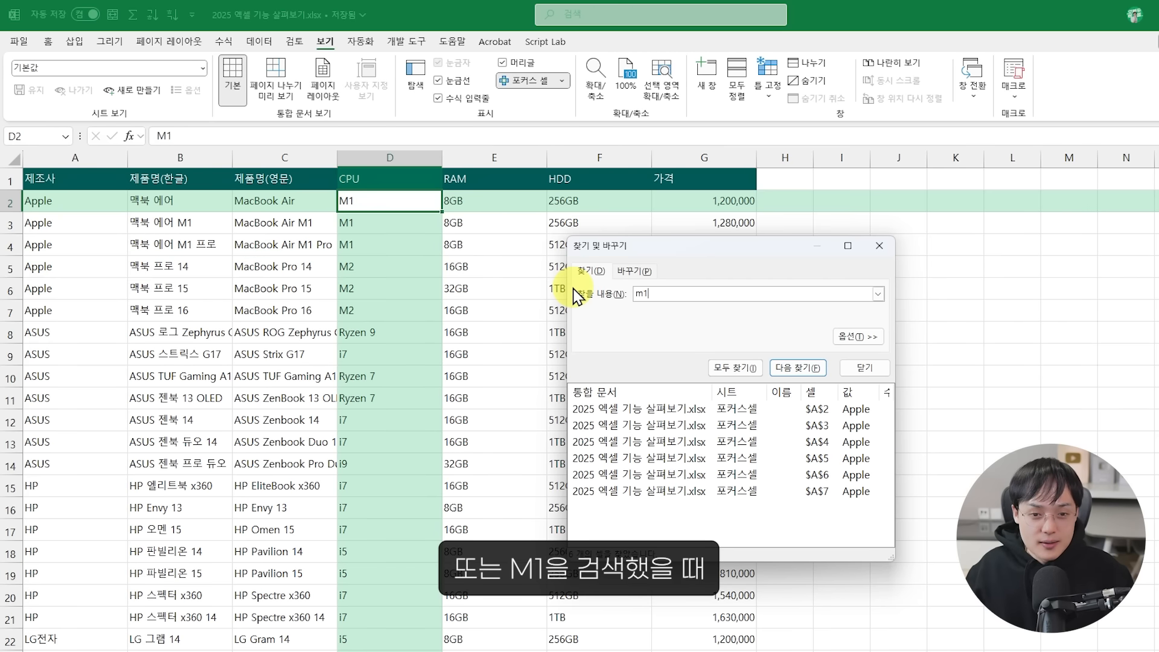
{"action": "left_click_drag", "start_coordinate": [619, 247], "coordinate": [754, 237]}
{"action": "left_click", "coordinate": [786, 415]}
{"action": "left_click", "coordinate": [786, 432]}
{"action": "left_click", "coordinate": [786, 464]}
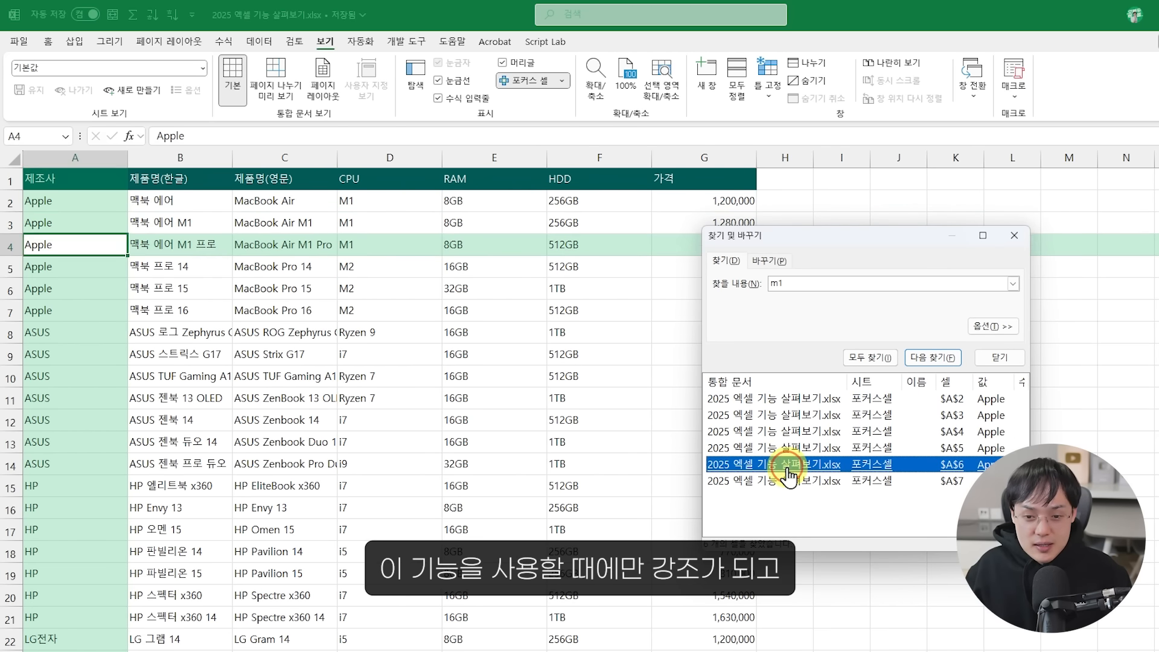
{"action": "left_click", "coordinate": [1009, 241]}
{"action": "left_click", "coordinate": [439, 258]}
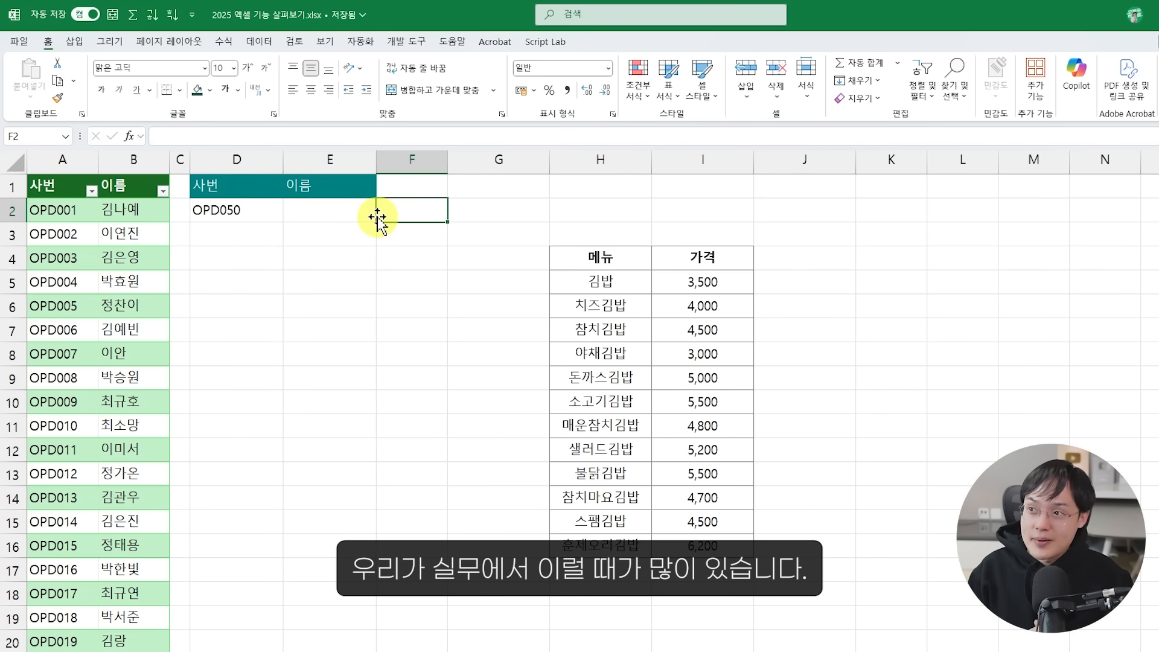
Begin a VLOOKUP formula in E2 with D2 as the lookup value and A1:B367 as the table range.
{"action": "left_click_drag", "start_coordinate": [90, 185], "coordinate": [127, 399]}
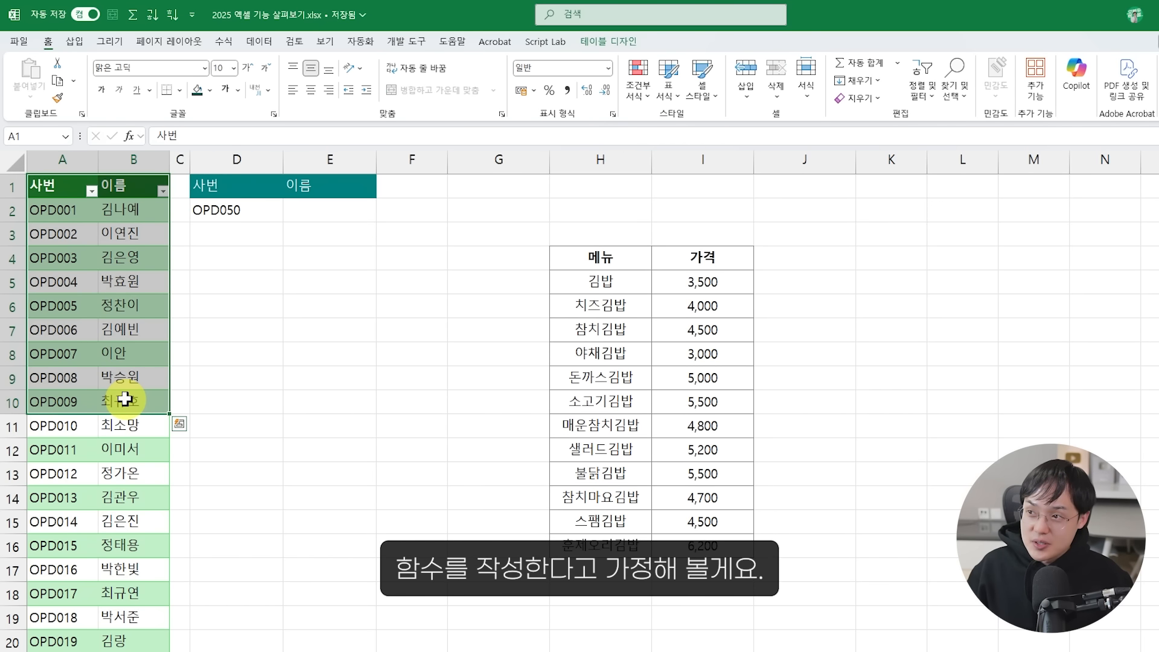
{"action": "left_click", "coordinate": [319, 211]}
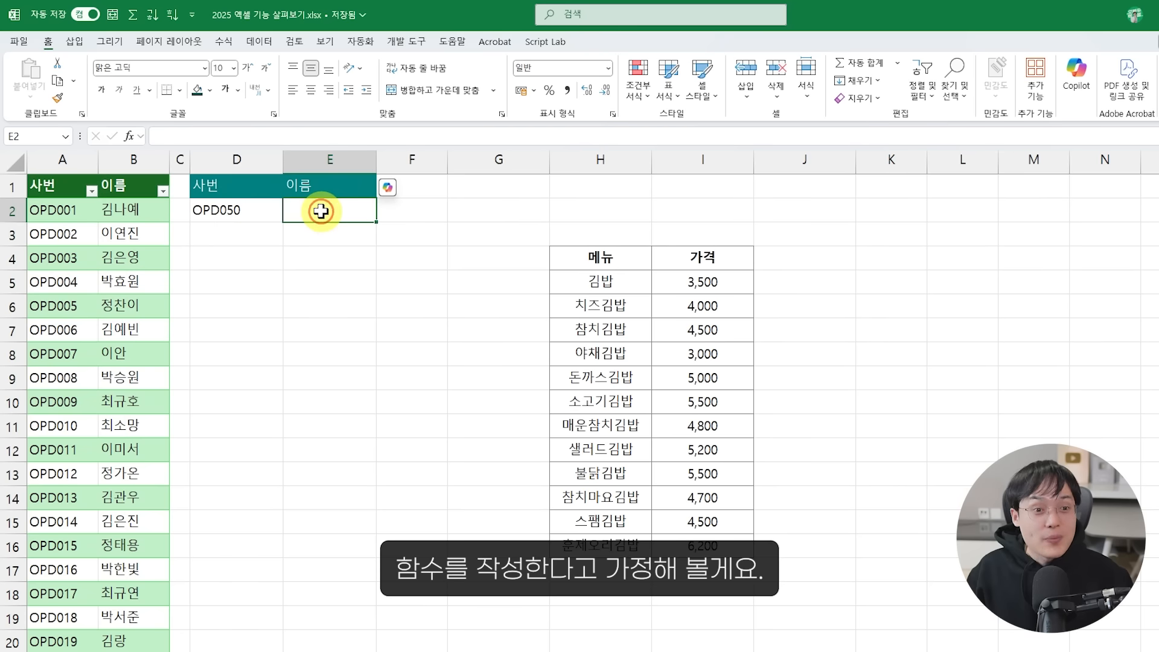
{"action": "type", "text": "=vl"}
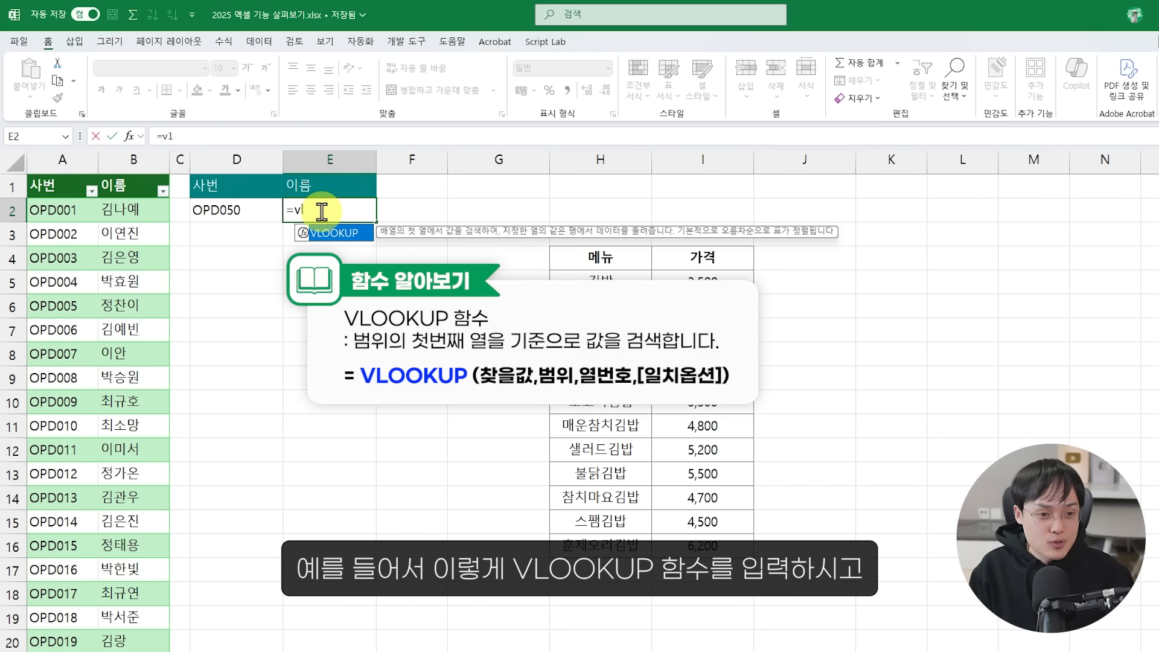
{"action": "type", "text": "ookup("}
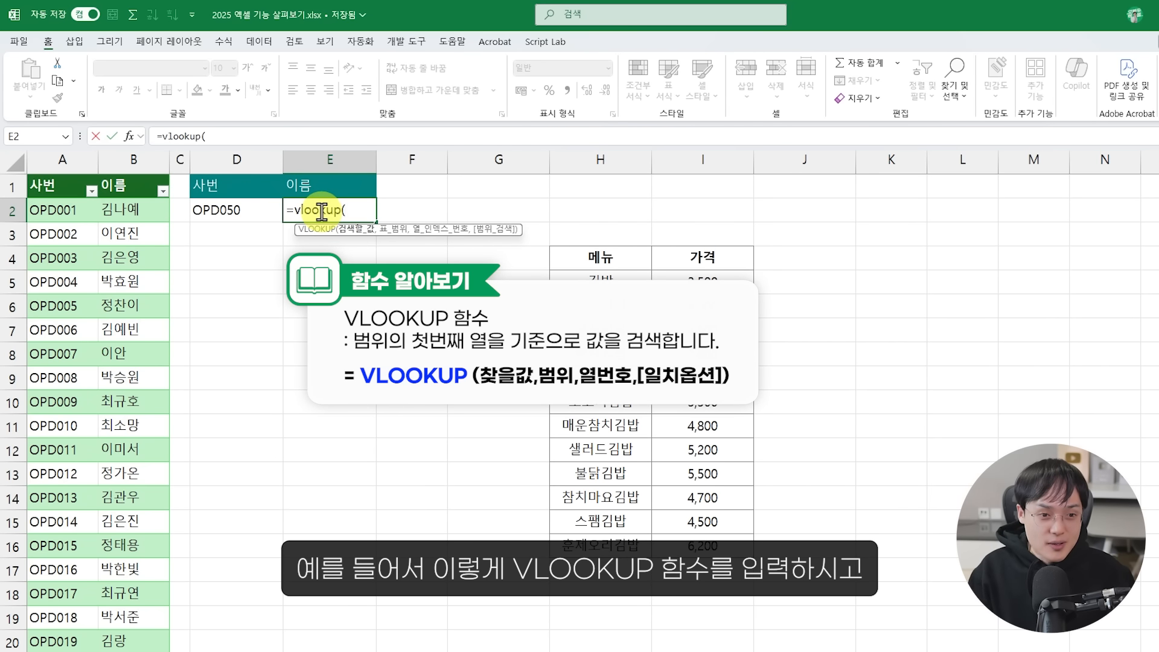
{"action": "left_click", "coordinate": [250, 210]}
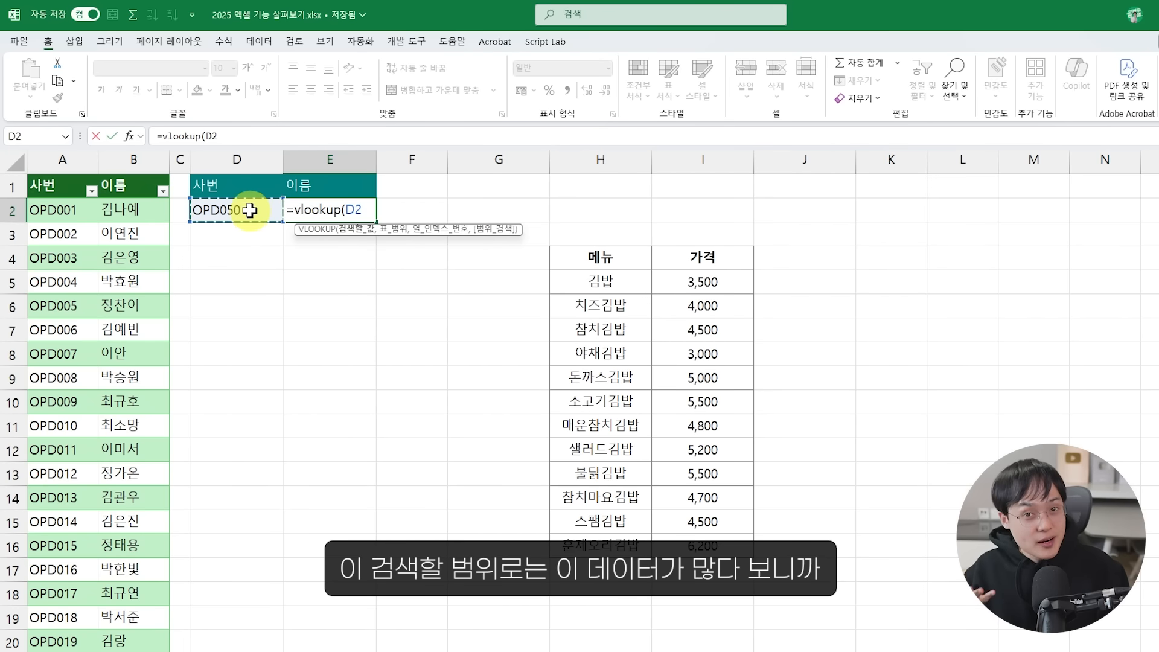
{"action": "left_click_drag", "start_coordinate": [52, 183], "coordinate": [129, 643]}
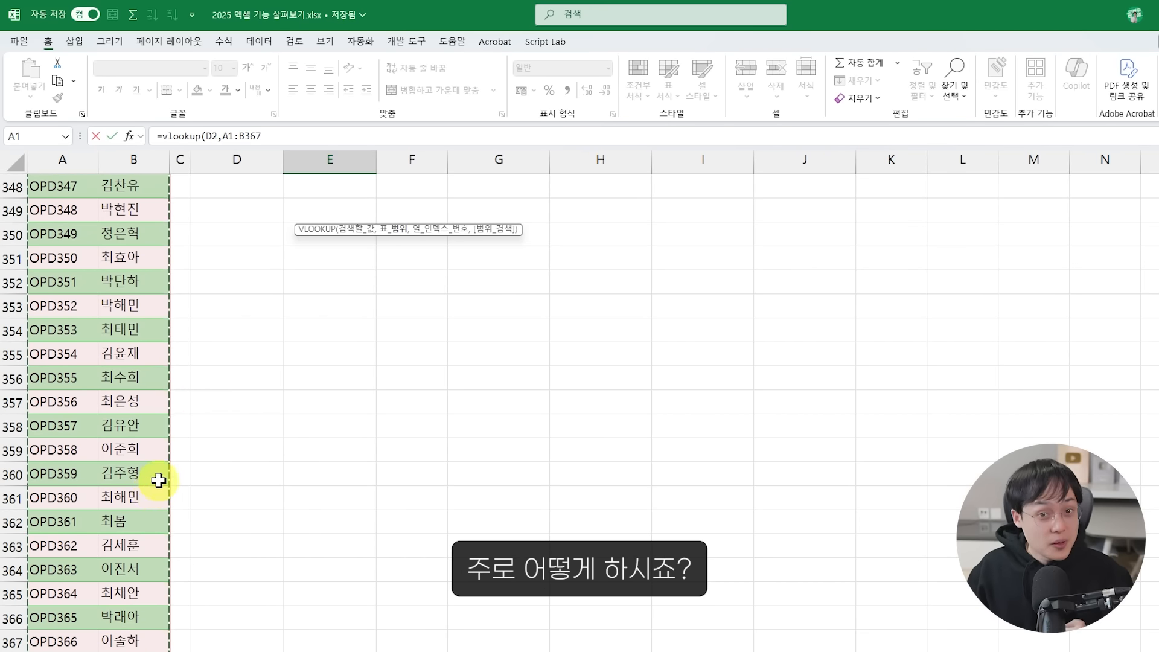
Replace the table range with the entire columns A:B and complete the E2 formula as =VLOOKUP(D2,A:B,2,0).
{"action": "scroll", "coordinate": [188, 471], "scroll_direction": "up", "scroll_amount": 20}
{"action": "left_click_drag", "start_coordinate": [365, 210], "coordinate": [430, 212]}
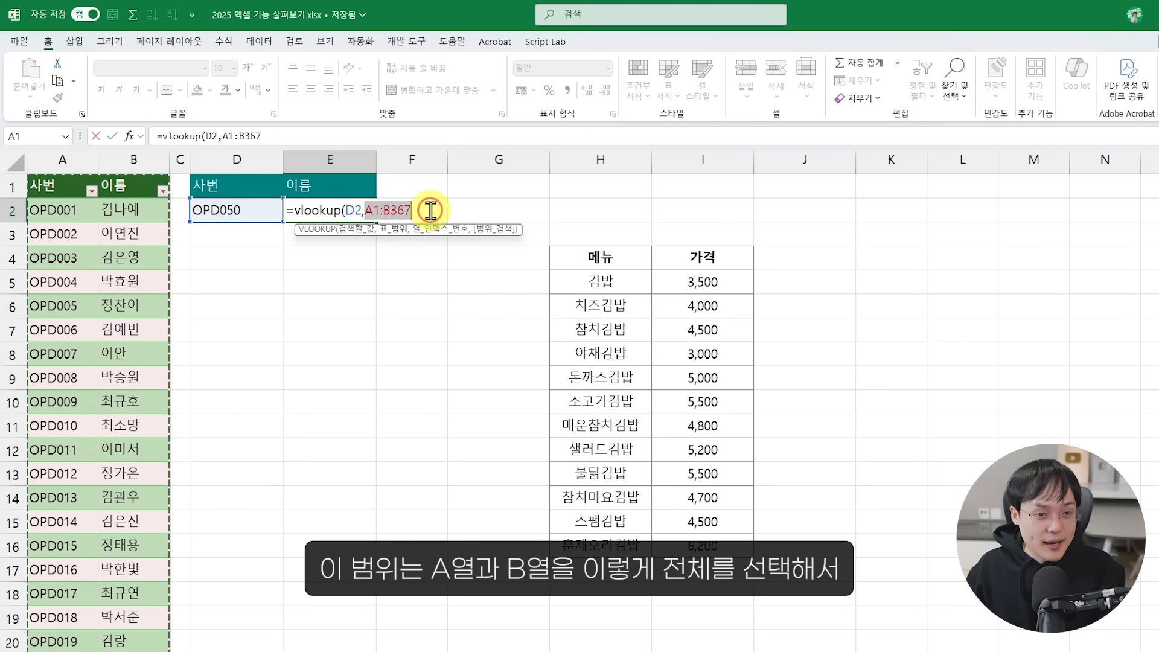
{"action": "key", "text": "BackSpace"}
{"action": "left_click_drag", "start_coordinate": [64, 159], "coordinate": [127, 159]}
{"action": "type", "text": ",2"}
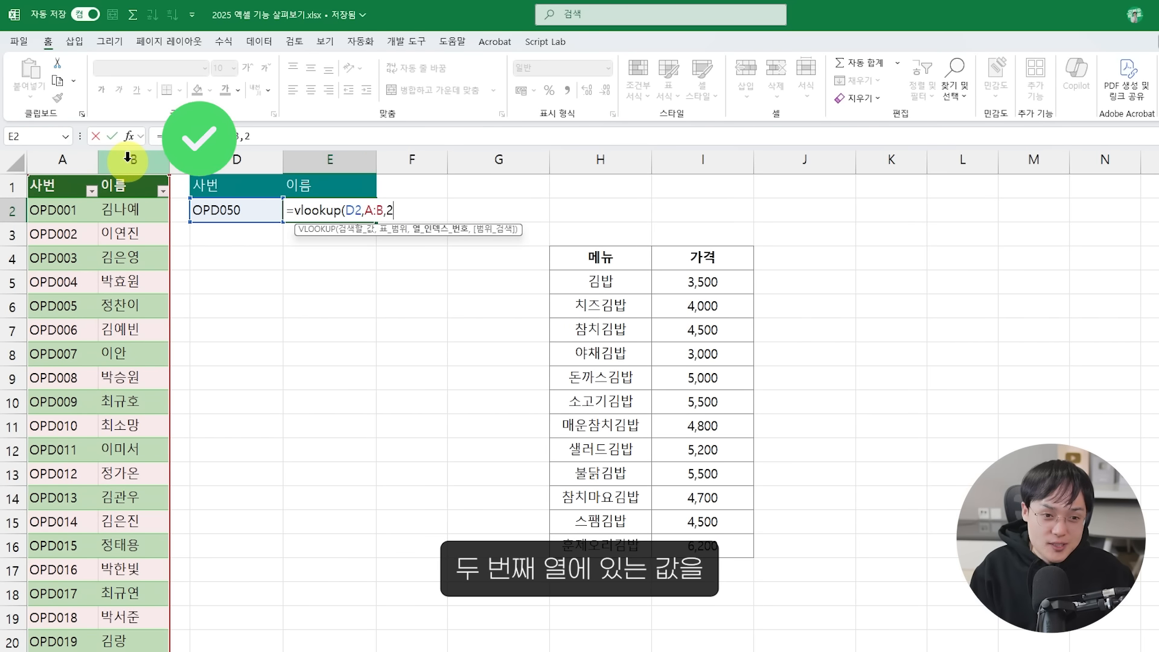
{"action": "type", "text": ",0)"}
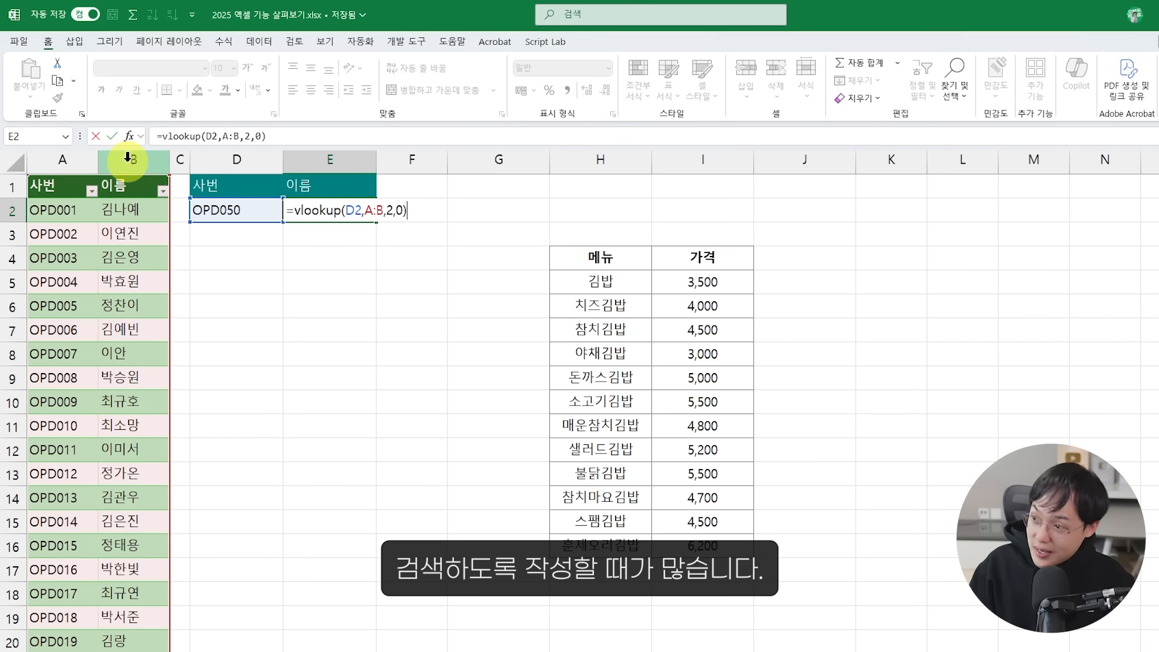
{"action": "key", "text": "Return"}
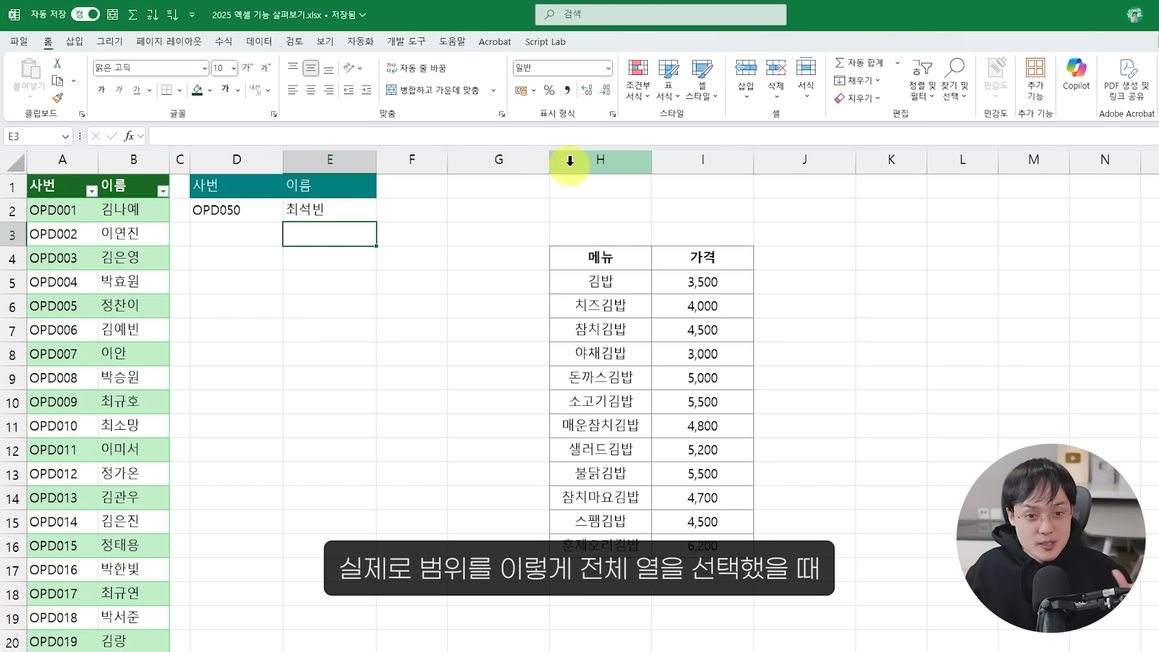
Select the entire columns H and I that hold the menu and price table.
{"action": "left_click_drag", "start_coordinate": [649, 158], "coordinate": [702, 159]}
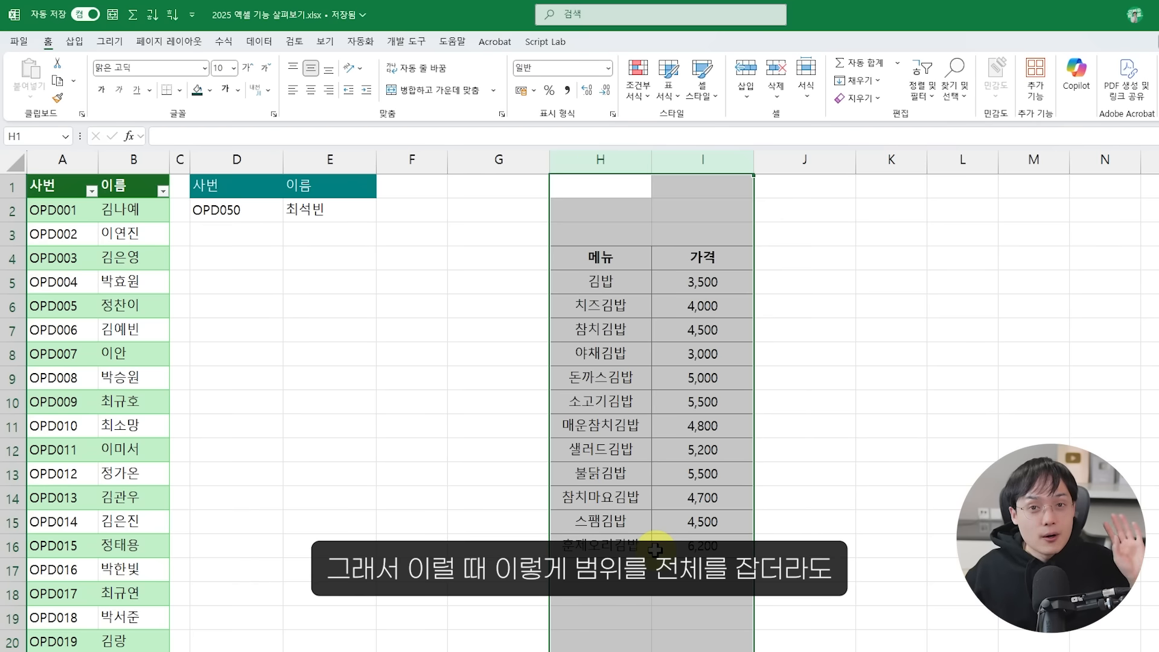
Reselect the whole columns H:I and narrow the selection to the cells of the menu and price table.
{"action": "left_click_drag", "start_coordinate": [600, 155], "coordinate": [698, 168]}
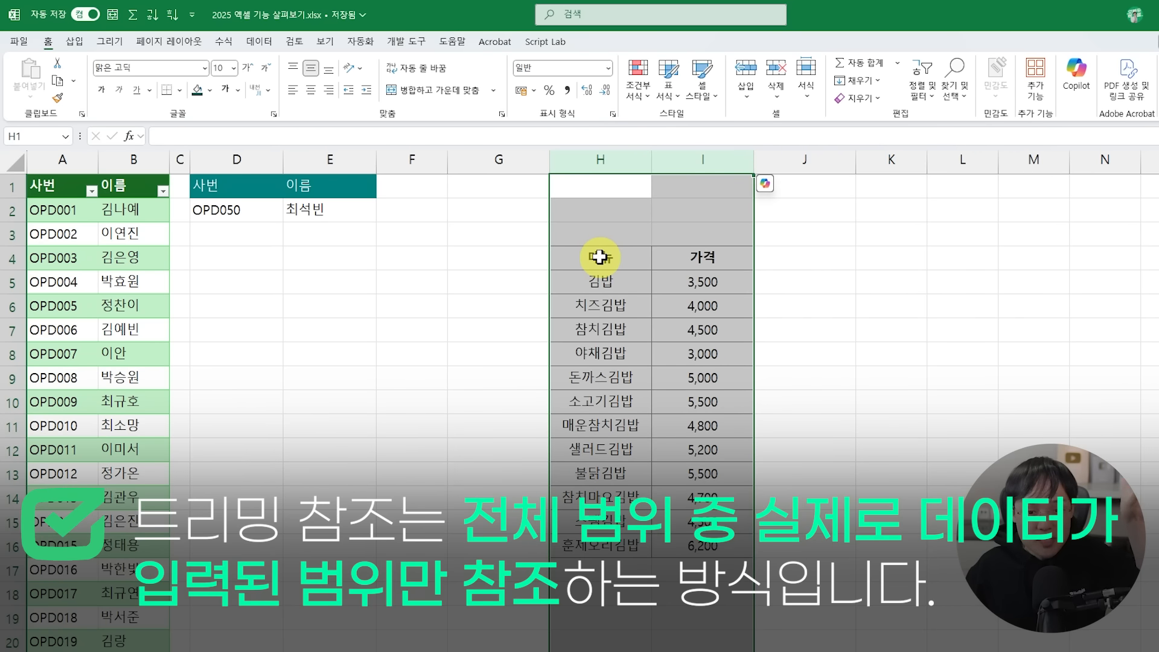
{"action": "left_click_drag", "start_coordinate": [599, 255], "coordinate": [706, 546]}
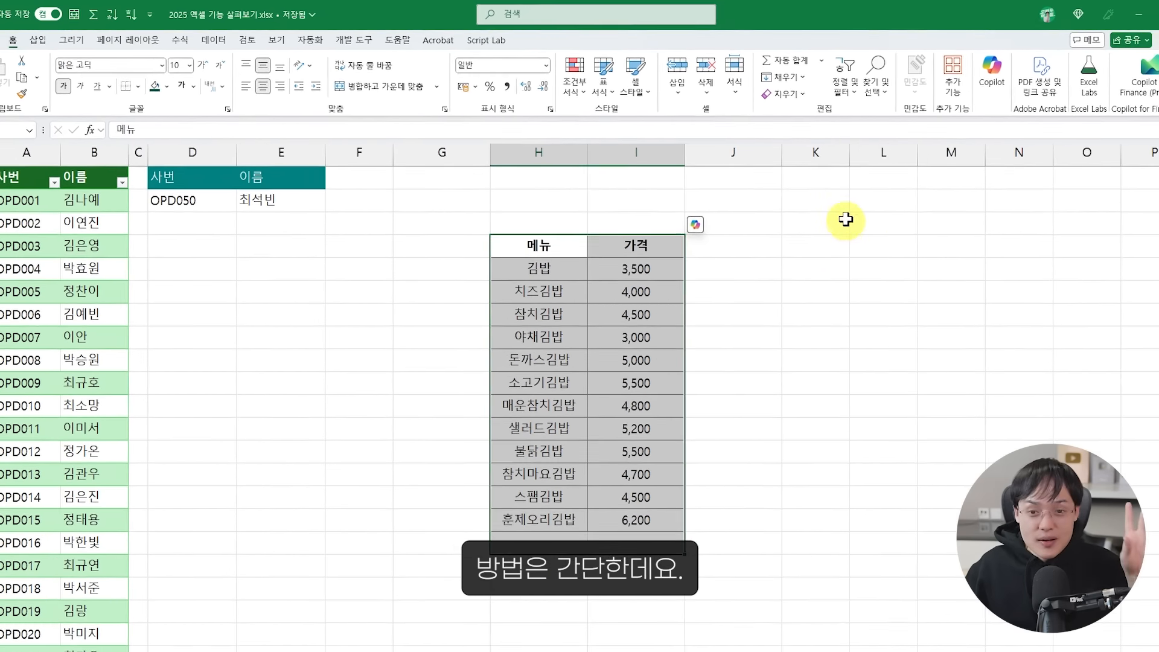
Begin a formula in K4 referencing the menu table H4:I16, and clear the range back to the equals sign.
{"action": "left_click", "coordinate": [790, 241]}
{"action": "type", "text": "="}
{"action": "left_click_drag", "start_coordinate": [509, 240], "coordinate": [600, 496]}
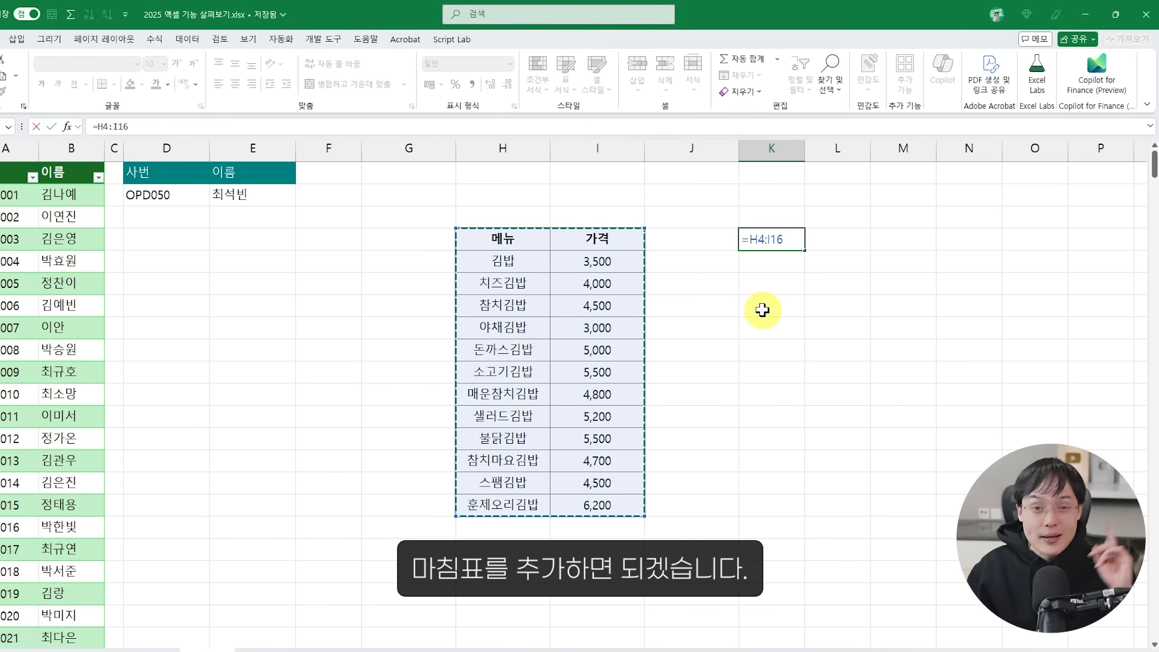
{"action": "key", "text": "BackSpace"}
{"action": "key", "text": "BackSpace"}
{"action": "key", "text": "BackSpace"}
{"action": "key", "text": "BackSpace"}
{"action": "key", "text": "BackSpace"}
{"action": "key", "text": "BackSpace"}
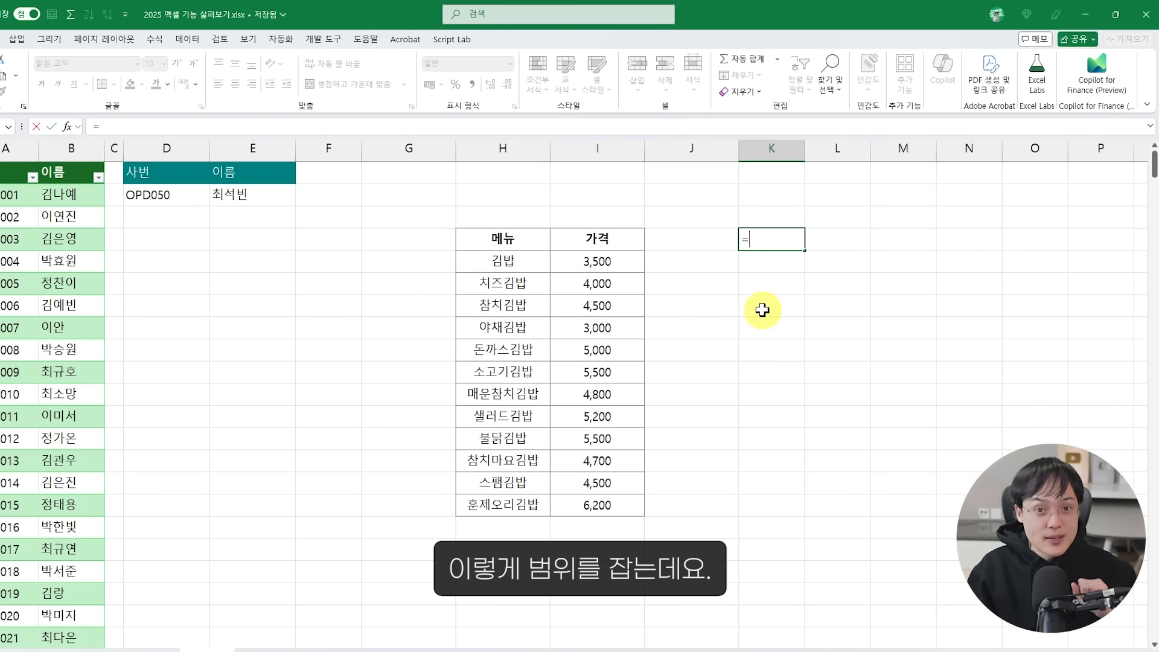
Complete the K4 formula as =G1:J19, covering the menu table and the blank cells around it.
{"action": "left_click_drag", "start_coordinate": [405, 172], "coordinate": [686, 569]}
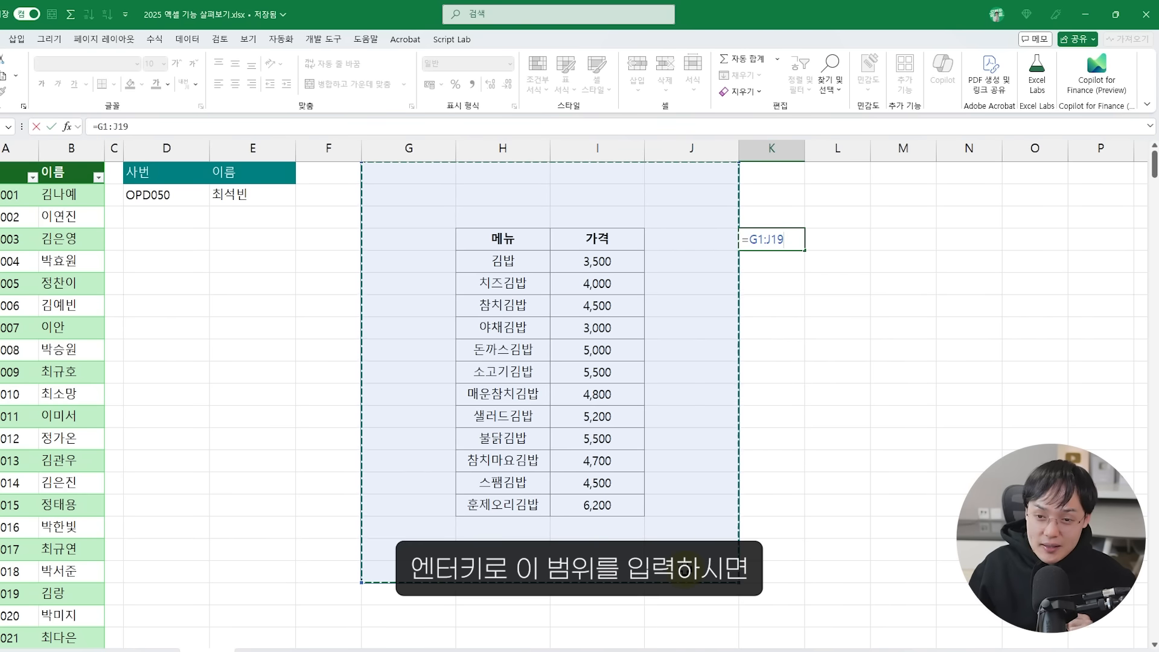
{"action": "key", "text": "Return"}
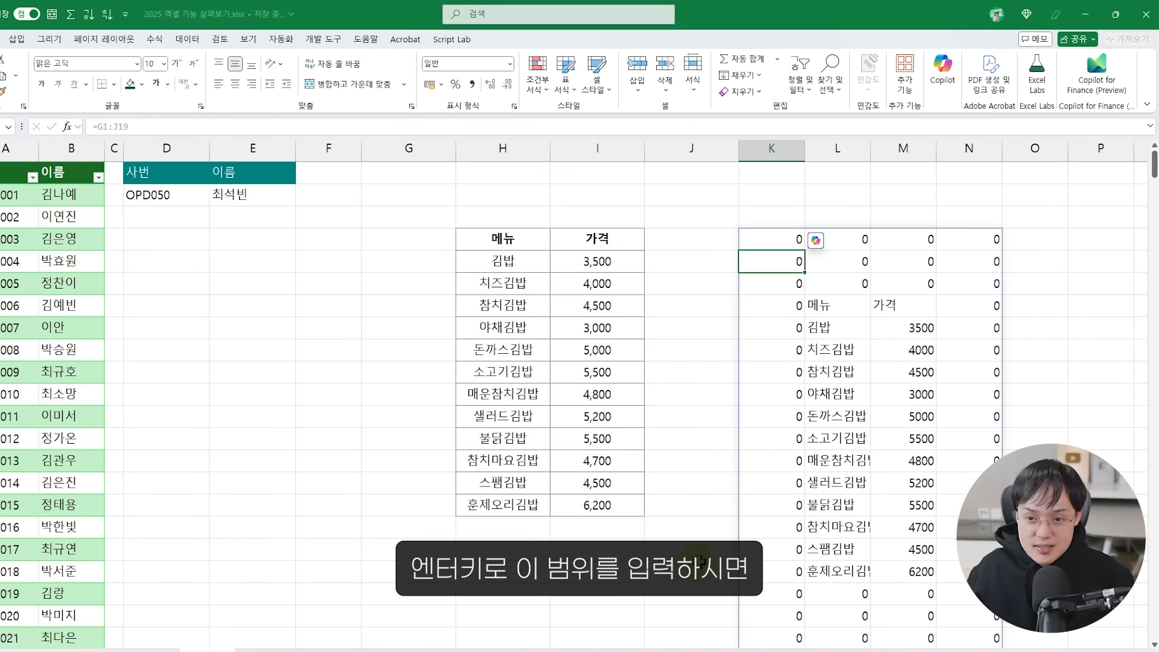
Change the K4 formula to =G1.:J19 to trim the leading blank rows and columns.
{"action": "key", "text": "F2"}
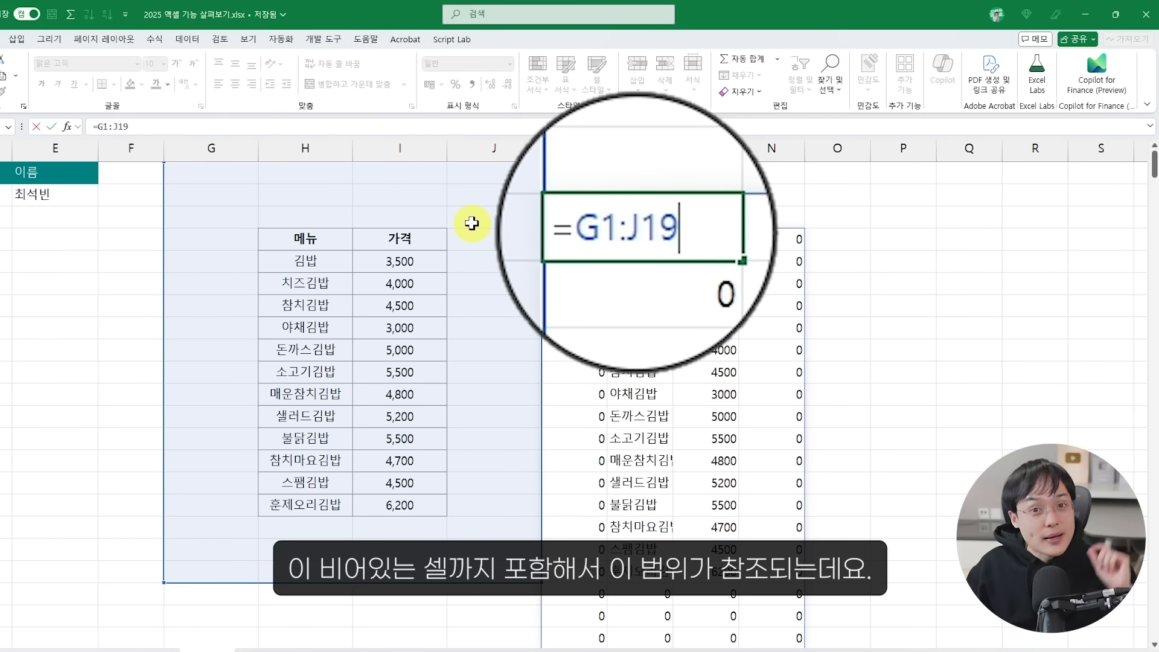
{"action": "left_click", "coordinate": [635, 235]}
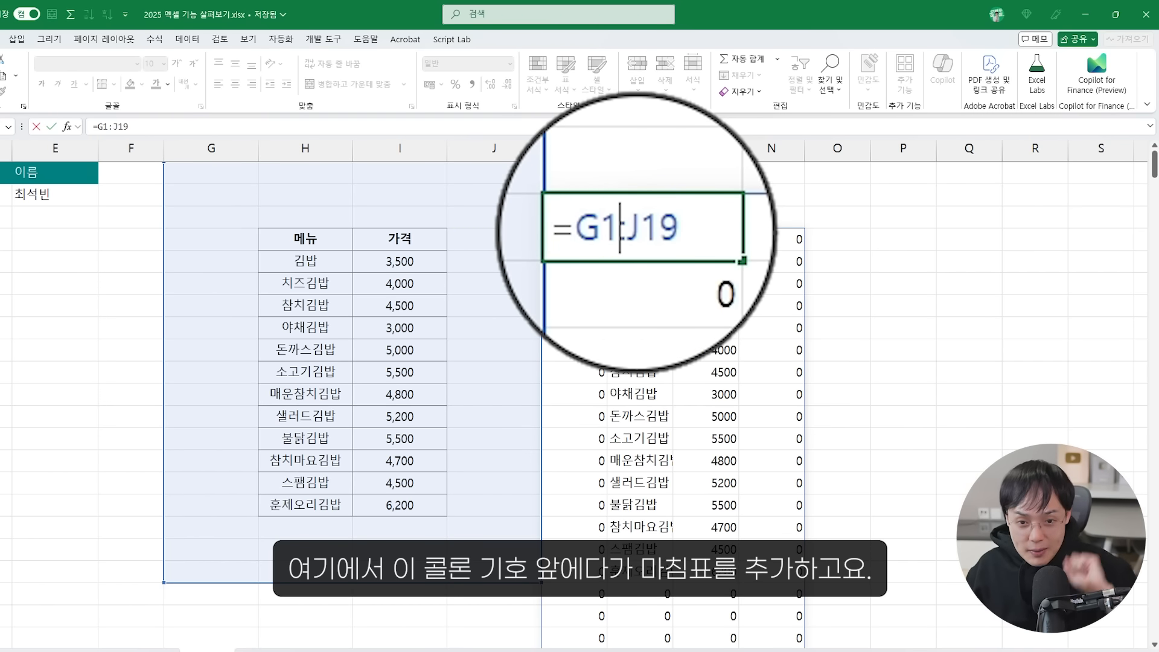
{"action": "type", "text": "."}
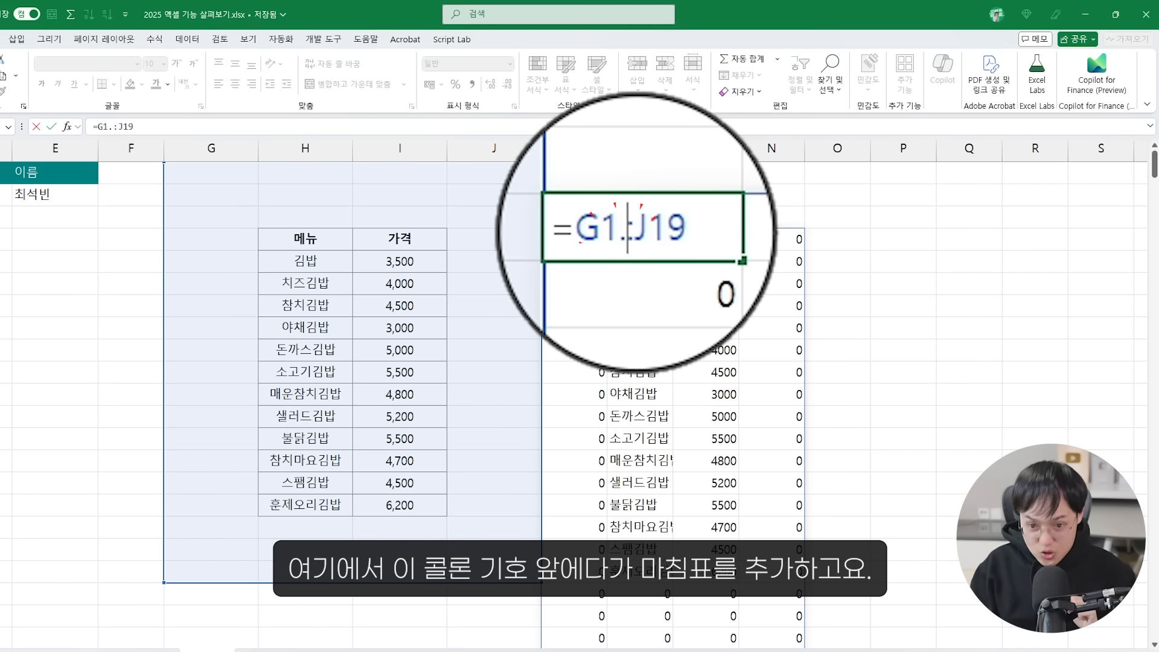
{"action": "key", "text": "Return"}
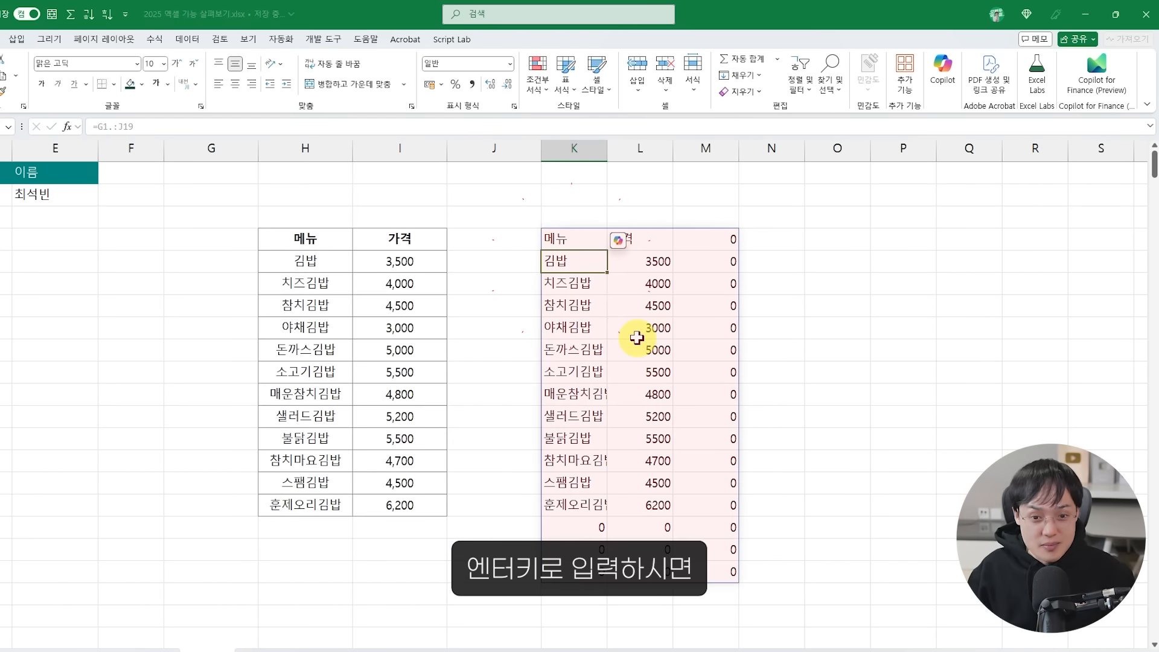
Check the range referenced by K4 and change its formula to =G1:.J19 to trim the trailing blanks instead.
{"action": "key", "text": "F2"}
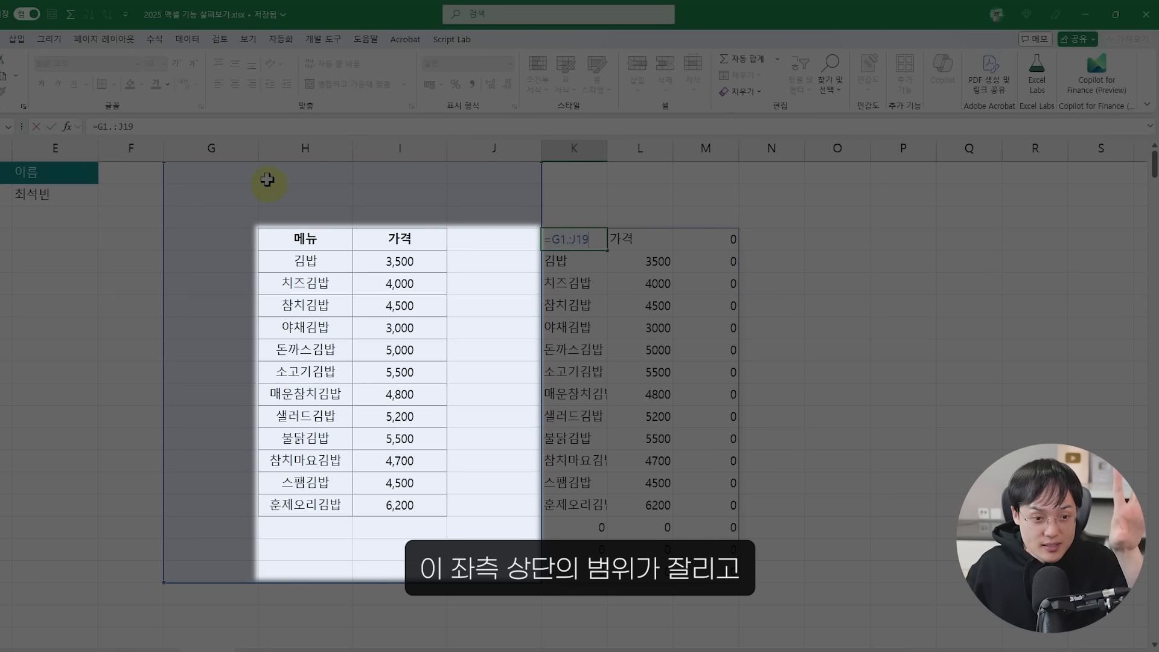
{"action": "key", "text": "Escape"}
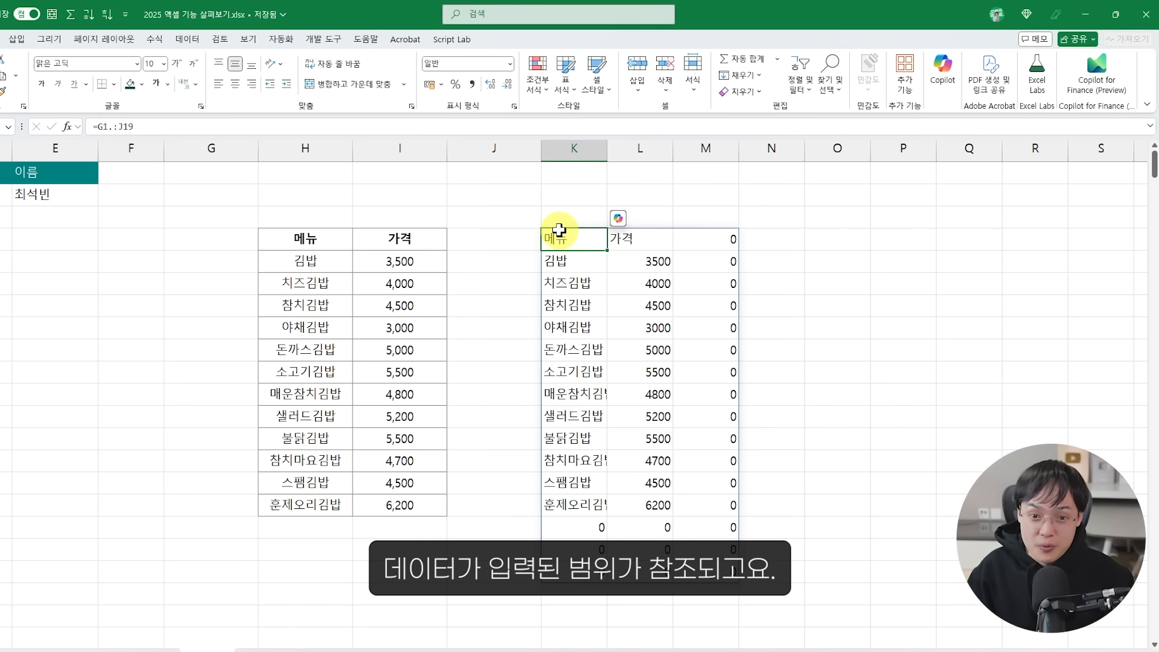
{"action": "double_click", "coordinate": [560, 236]}
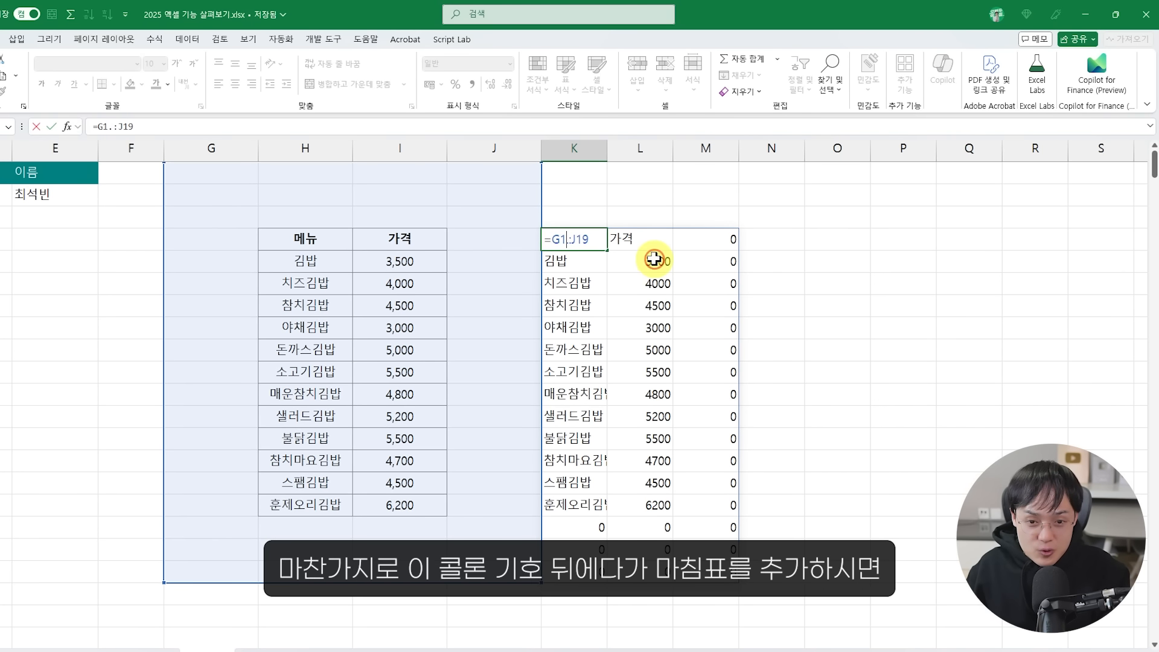
{"action": "key", "text": "Return"}
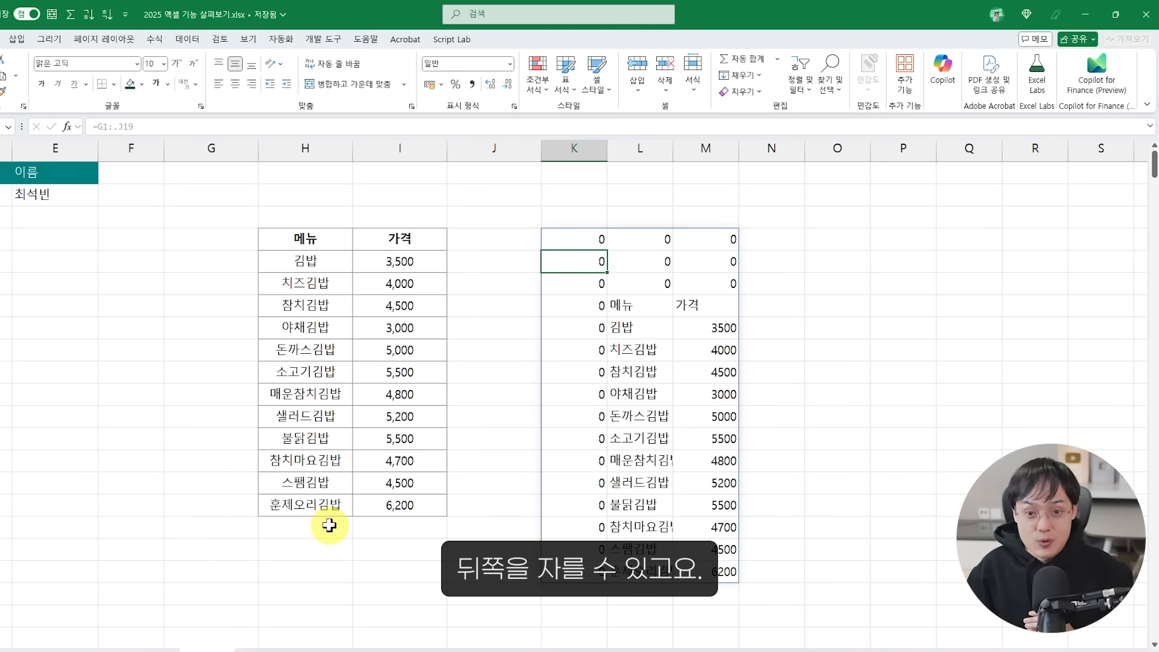
Change the K4 formula to =G1.:.J19 to trim the blank cells on both sides of the table.
{"action": "key", "text": "Up"}
{"action": "key", "text": "F2"}
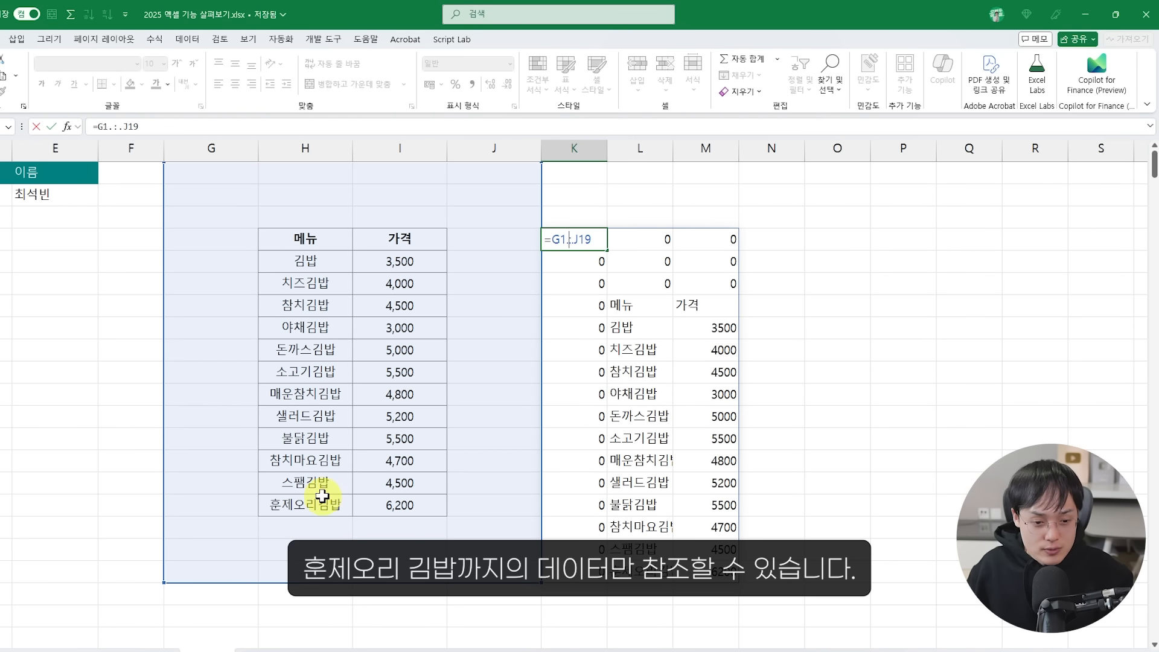
{"action": "key", "text": "Return"}
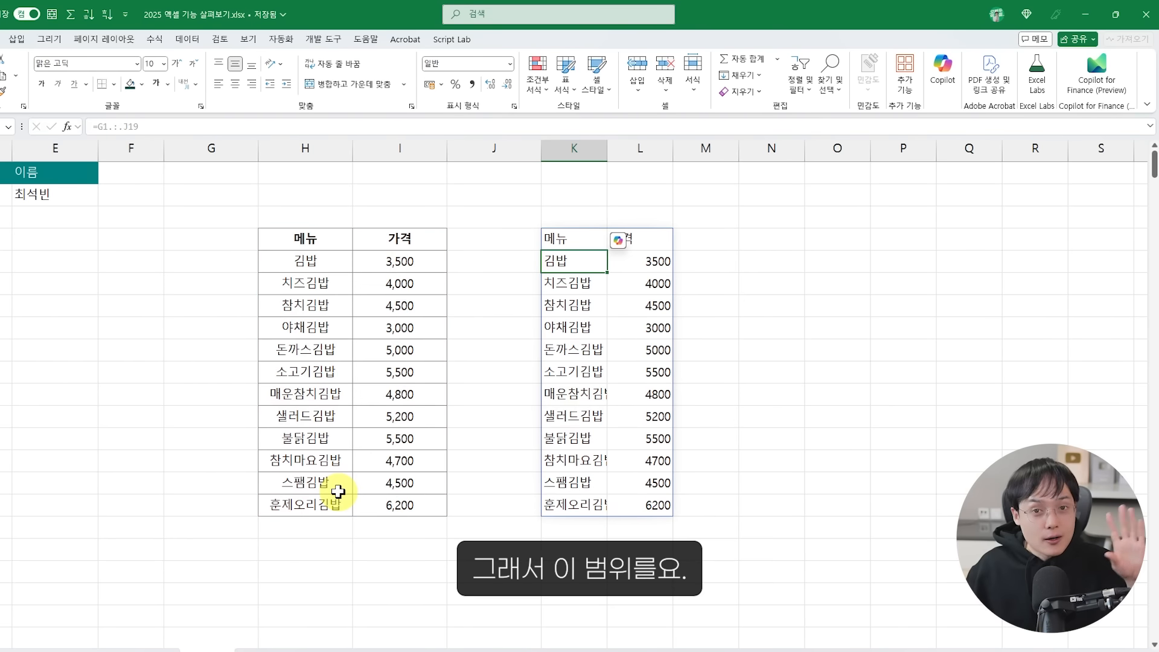
Try replacing the K4 range with whole columns, abandon the edit, and delete the K4 formula.
{"action": "double_click", "coordinate": [543, 239]}
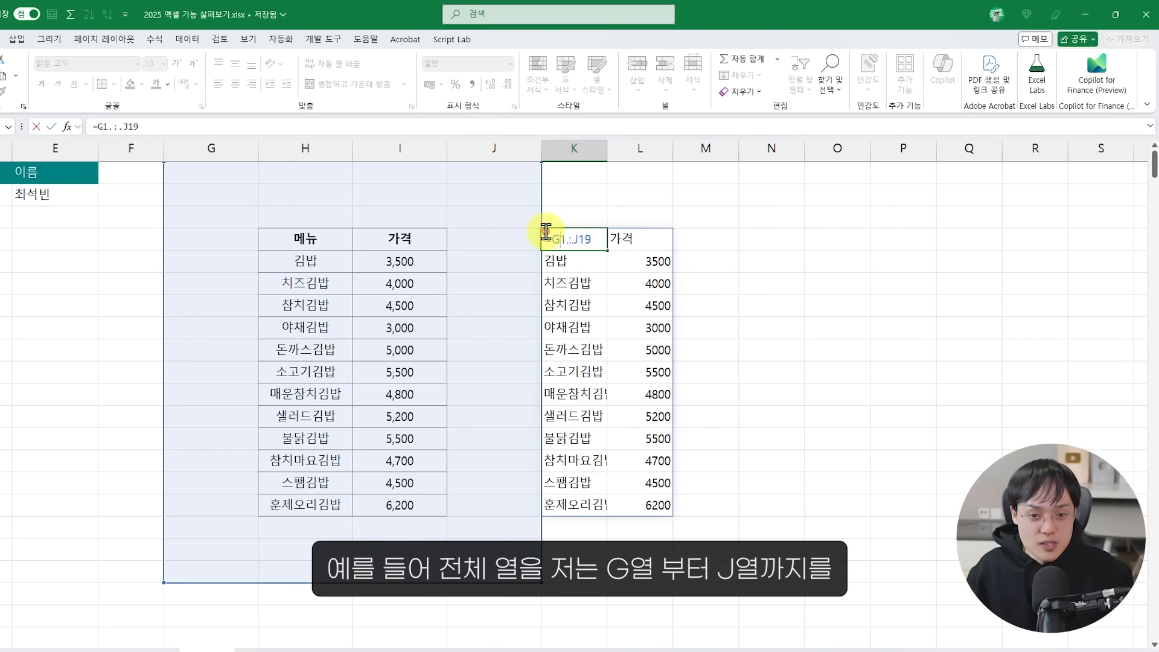
{"action": "left_click_drag", "start_coordinate": [551, 240], "coordinate": [614, 241]}
{"action": "key", "text": "BackSpace"}
{"action": "left_click_drag", "start_coordinate": [218, 150], "coordinate": [415, 147]}
{"action": "key", "text": "Escape"}
{"action": "key", "text": "Delete"}
Enter a trimmed reference to the entire columns G through J in M4 as =G.:.J.
{"action": "left_click", "coordinate": [693, 235]}
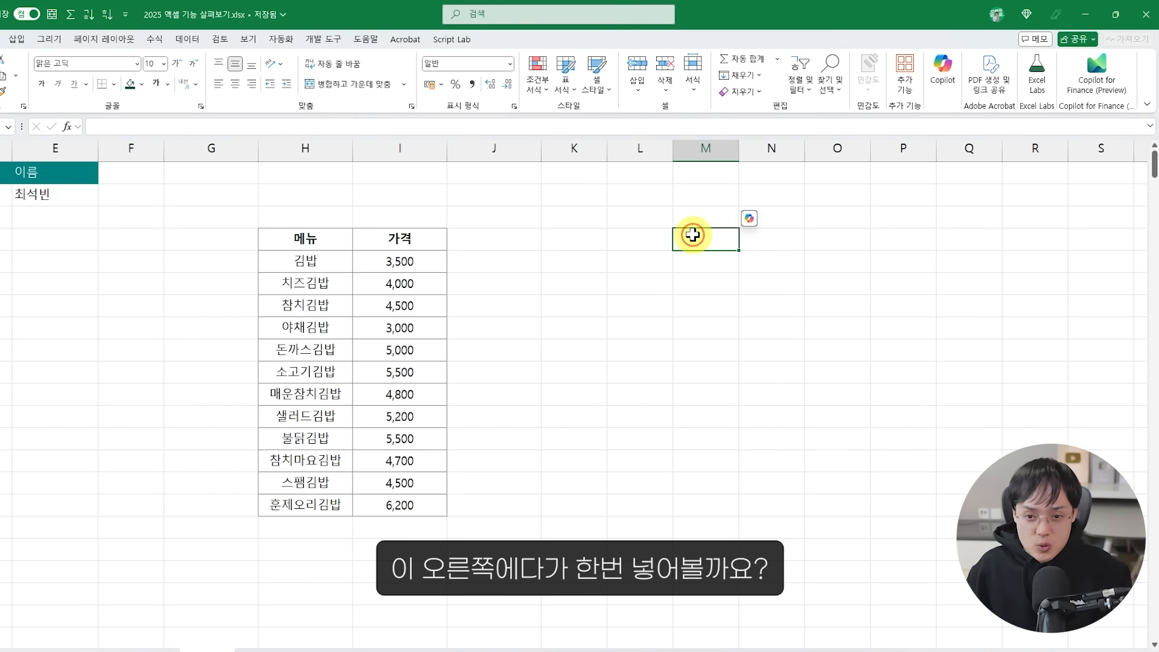
{"action": "type", "text": "="}
{"action": "left_click_drag", "start_coordinate": [208, 149], "coordinate": [461, 147]}
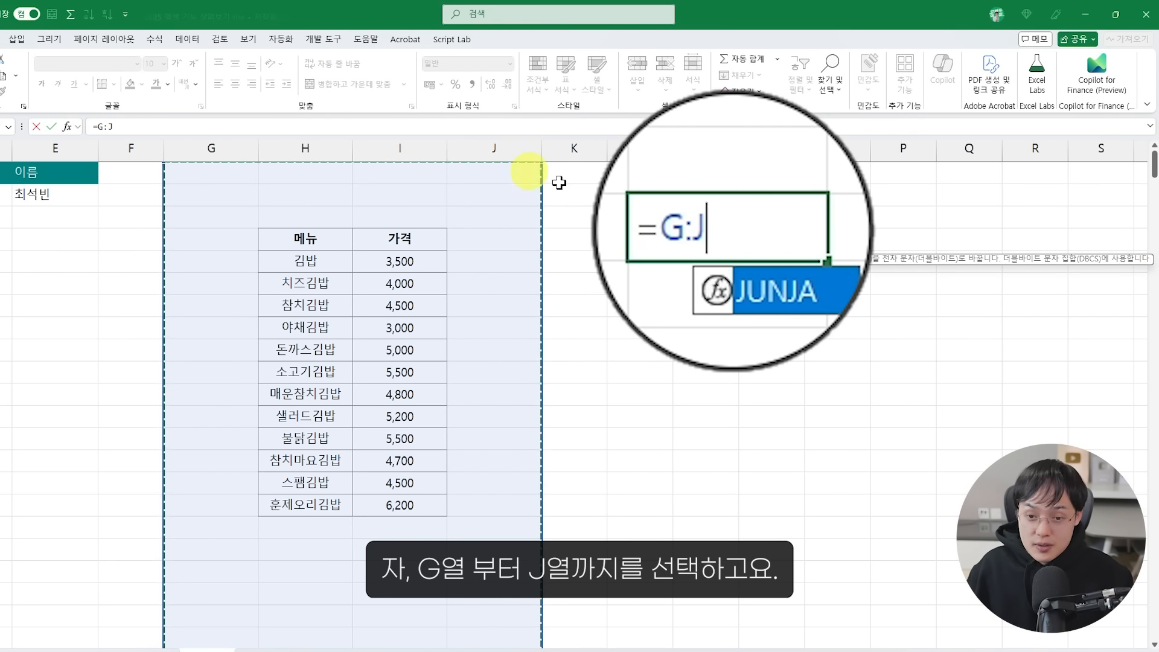
{"action": "left_click", "coordinate": [688, 224]}
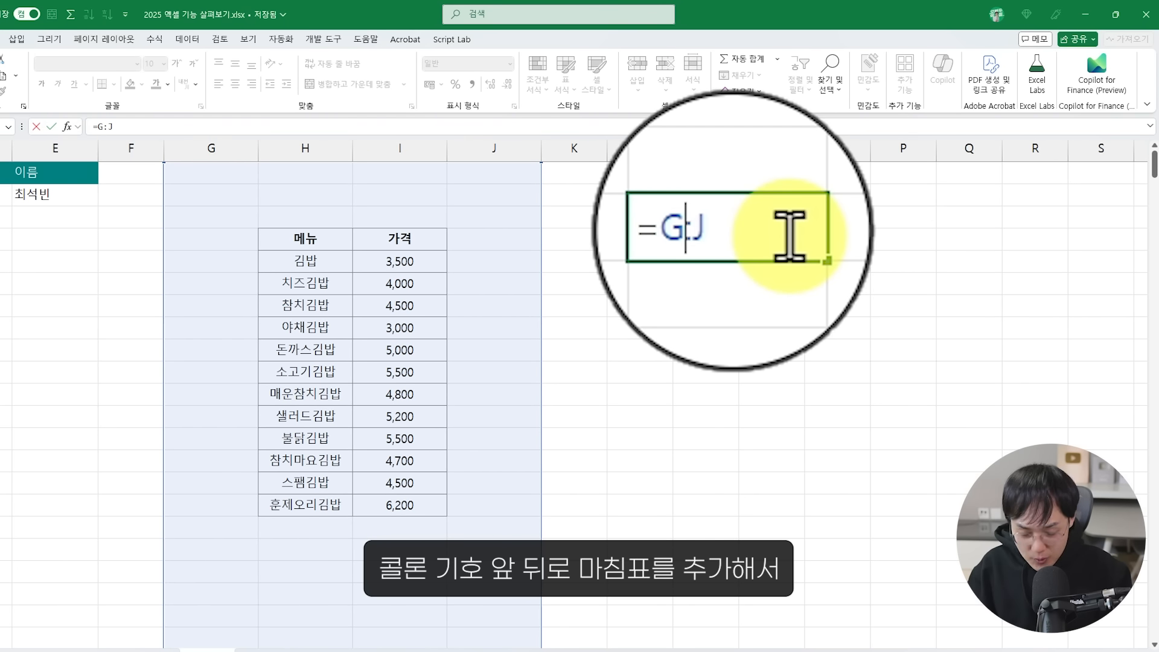
{"action": "type", "text": "."}
{"action": "key", "text": "Right"}
{"action": "type", "text": "."}
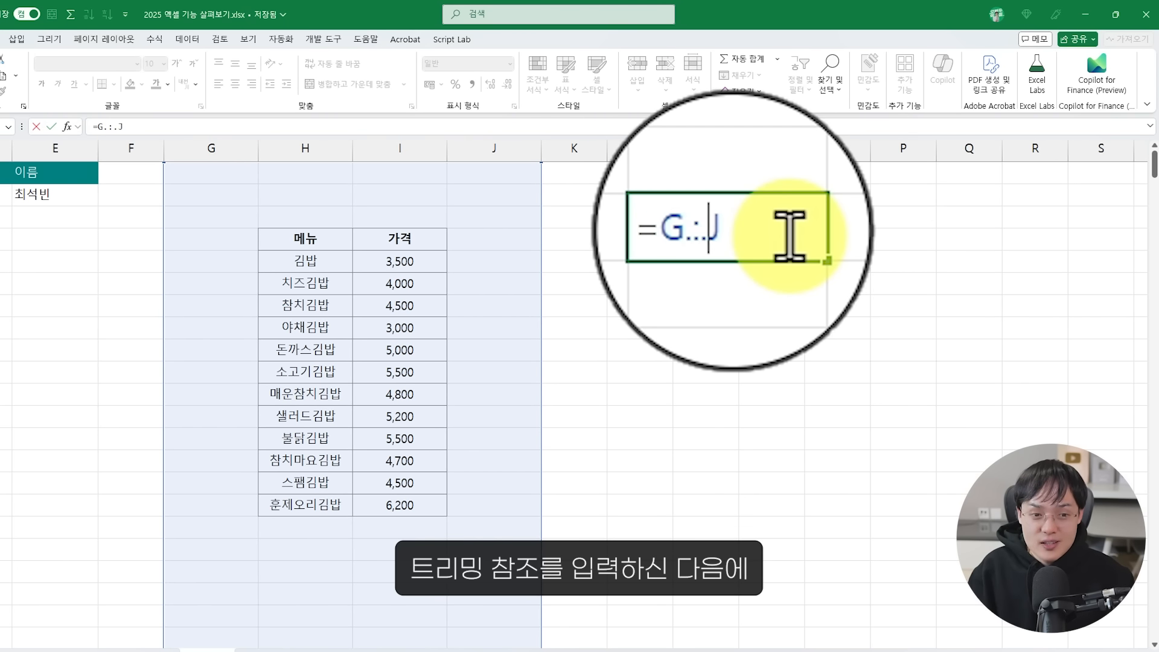
{"action": "key", "text": "Return"}
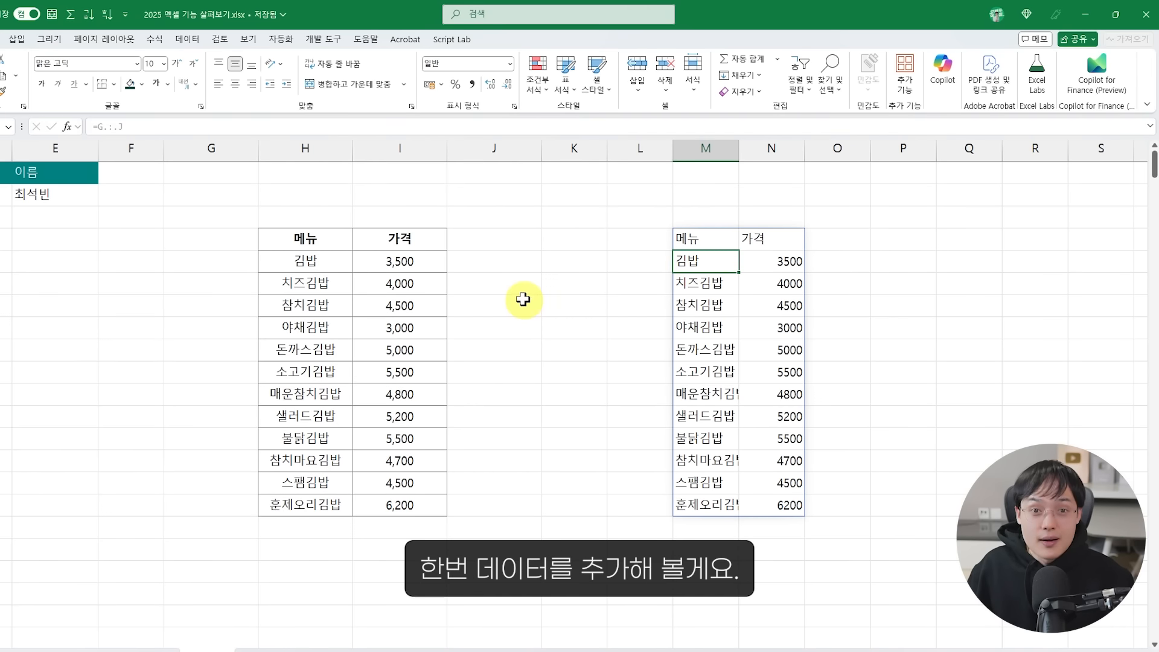
Add the menu item 스페셜김밥 with a price of 8000 in the first empty row below the source table.
{"action": "left_click", "coordinate": [324, 522]}
{"action": "scroll", "coordinate": [325, 522], "scroll_direction": "down", "scroll_amount": 1}
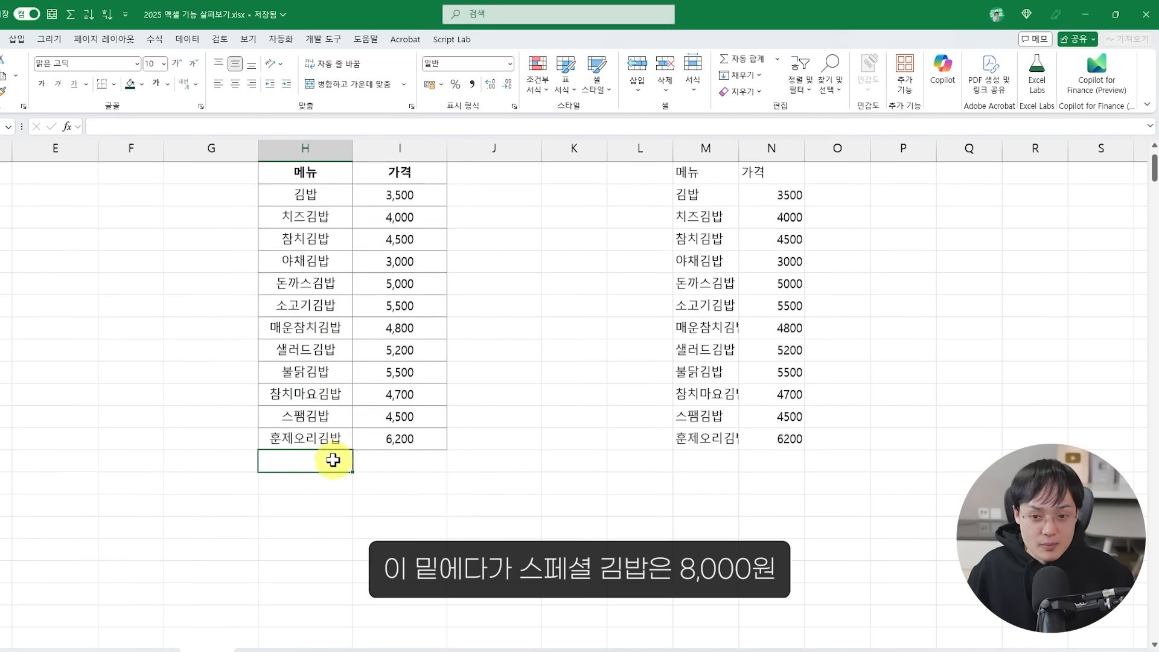
{"action": "type", "text": "스페셜김밥"}
{"action": "key", "text": "Tab"}
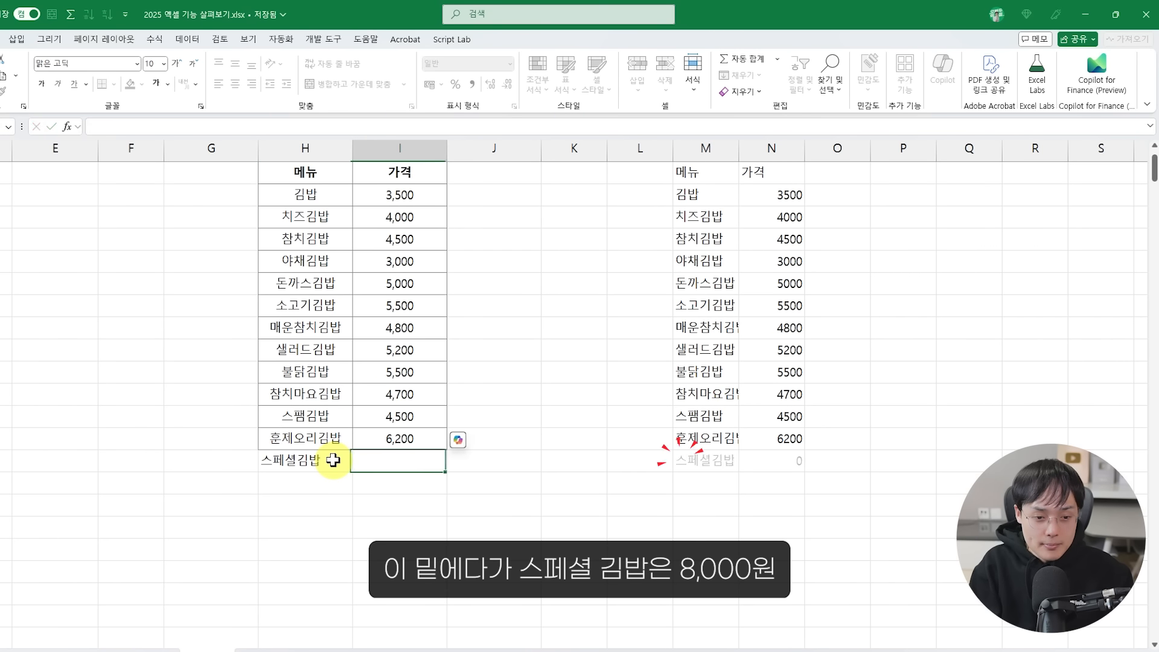
{"action": "type", "text": "80"}
{"action": "key", "text": "BackSpace"}
{"action": "key", "text": "Return"}
Add the menu item 스페셜김밥2 with a price of 9000 in the following row of the source table.
{"action": "type", "text": "스페셜김"}
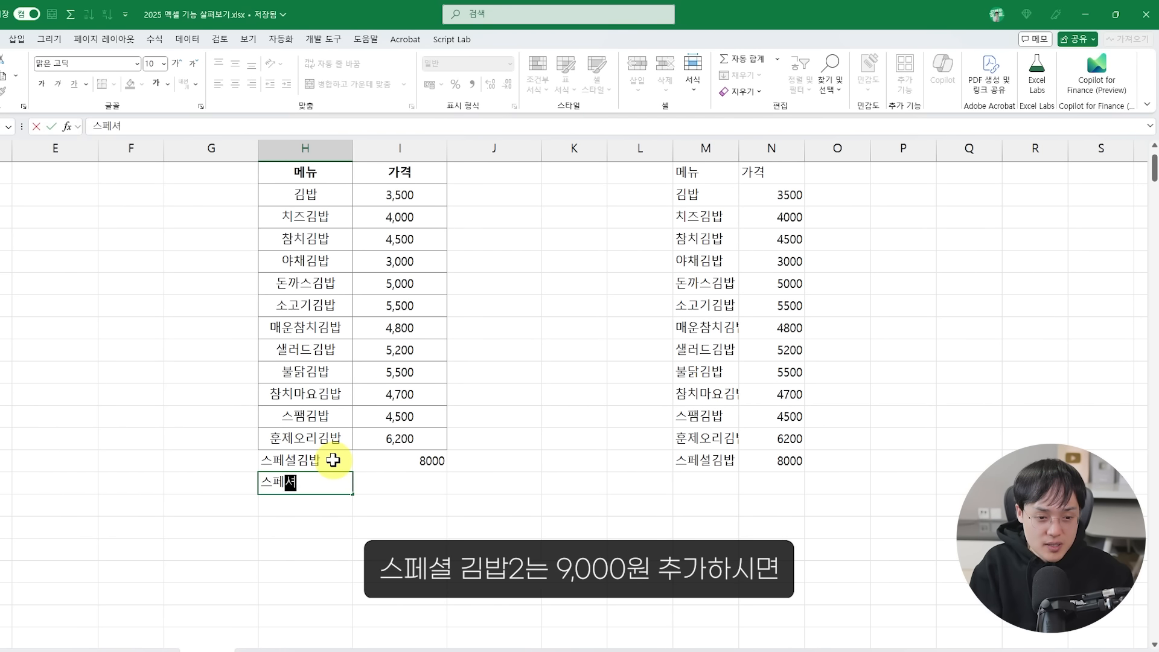
{"action": "type", "text": "밥2"}
{"action": "key", "text": "Tab"}
{"action": "type", "text": "90"}
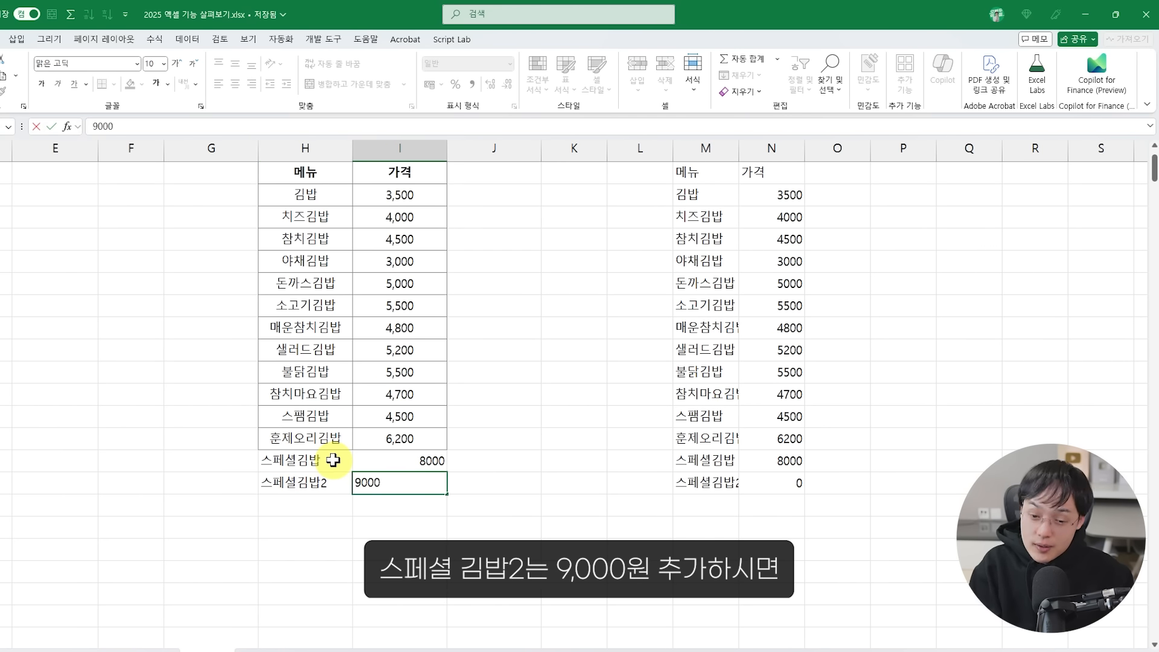
{"action": "key", "text": "Return"}
Inspect which columns the trimmed reference formula in M4 covers.
{"action": "scroll", "coordinate": [530, 404], "scroll_direction": "up", "scroll_amount": 1}
{"action": "double_click", "coordinate": [700, 240]}
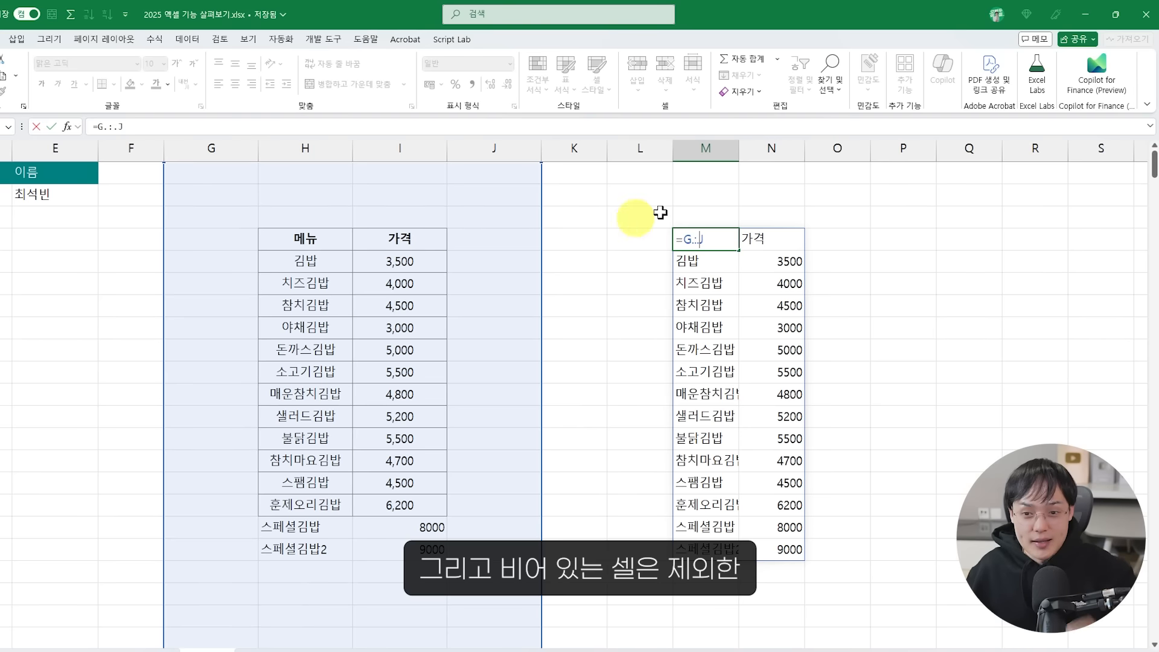
{"action": "key", "text": "ctrl+Return"}
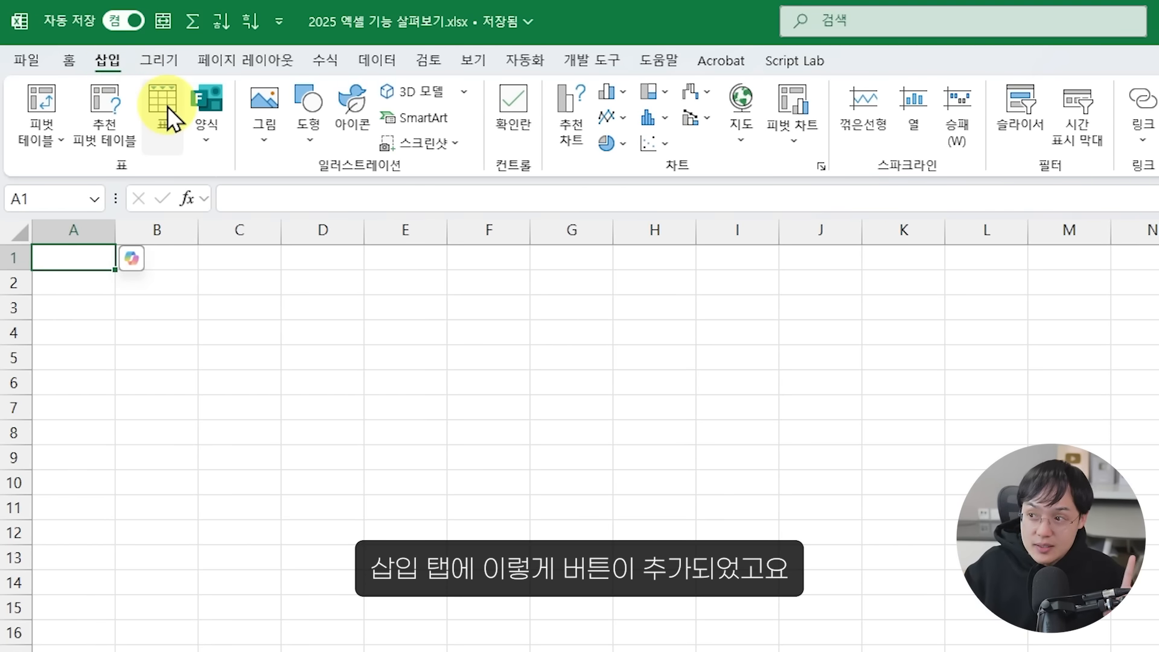
Create a new Microsoft Forms form linked to the workbook from the empty 폼즈연동 sheet.
{"action": "left_click", "coordinate": [199, 143]}
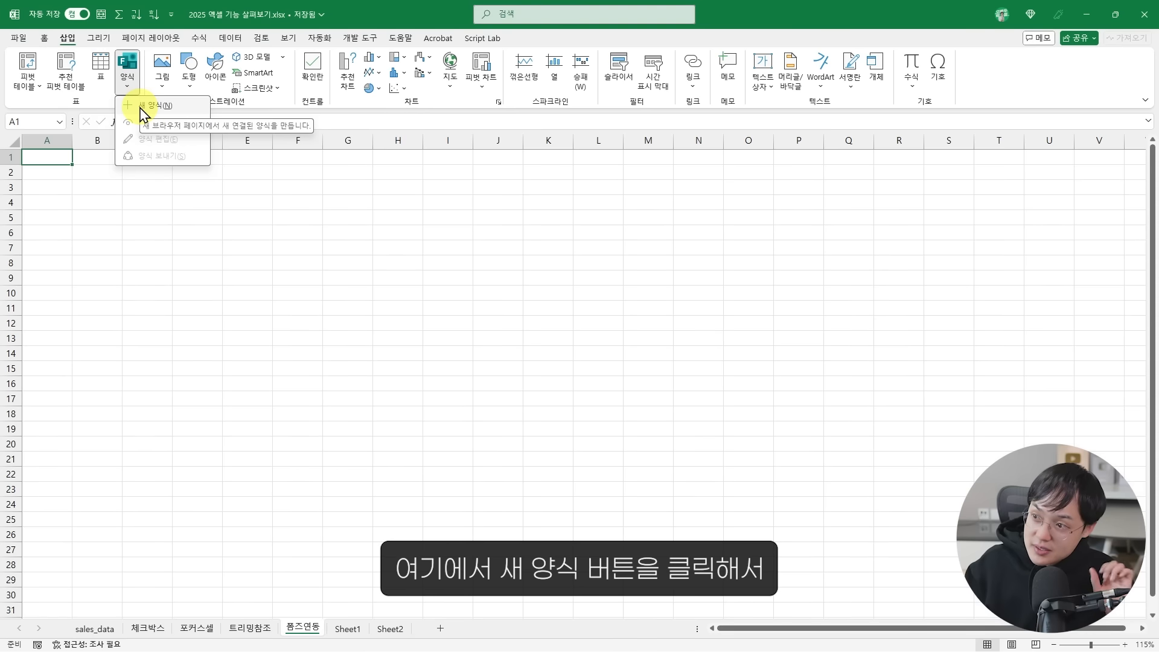
{"action": "left_click", "coordinate": [227, 175]}
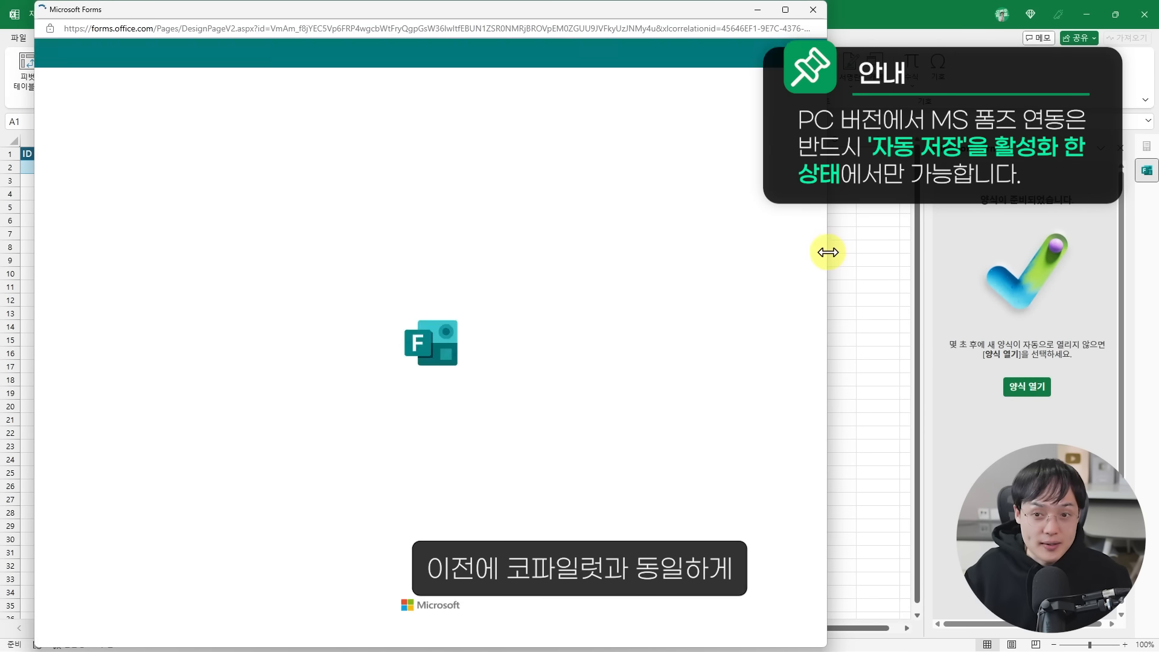
{"action": "left_click", "coordinate": [863, 256]}
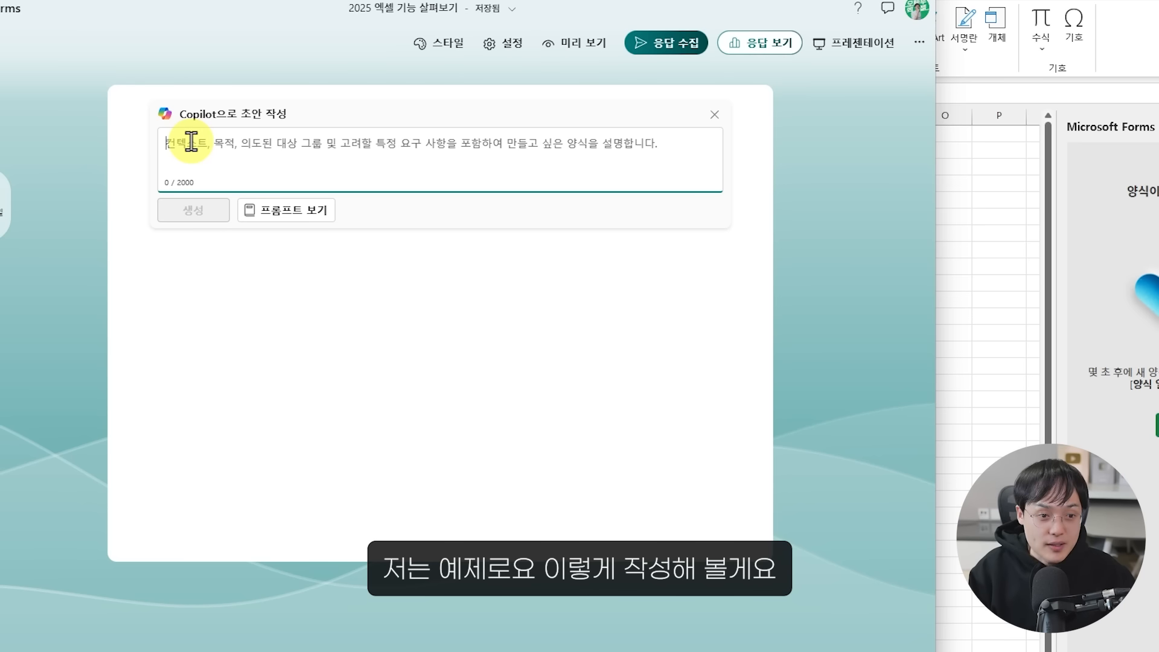
Generate a form draft with Copilot from the prompt "엑셀 강의를 수강한 수강생에게 강의 만족도를 조사하는 설문지" and review its questions.
{"action": "type", "text": "엑세"}
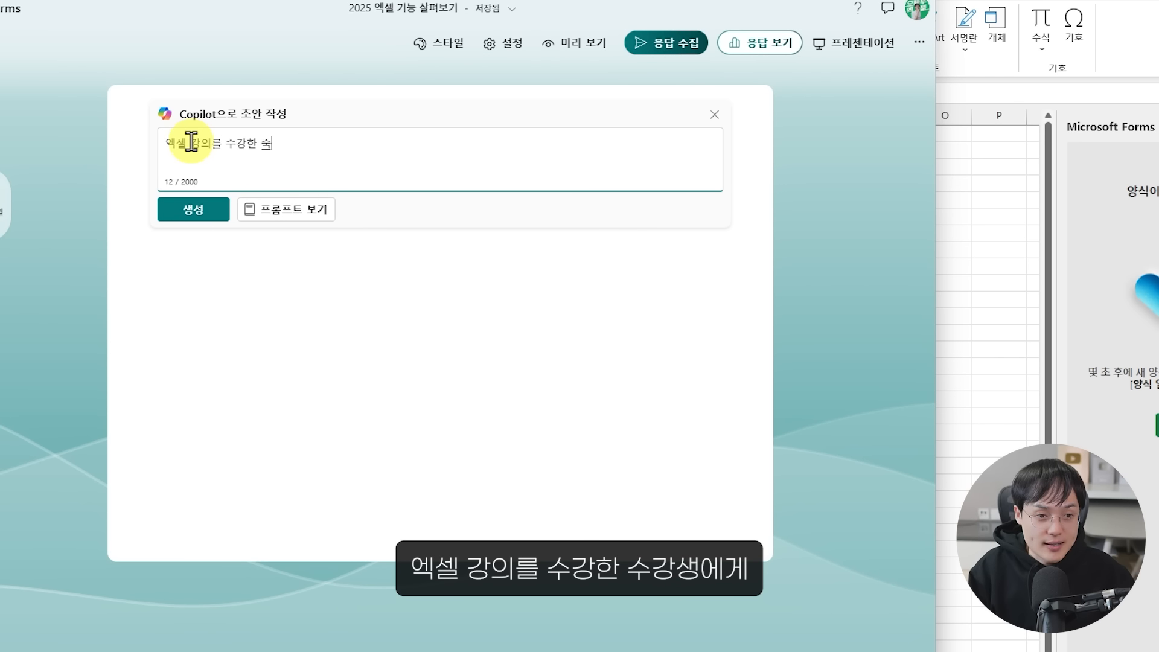
{"action": "type", "text": " 강으"}
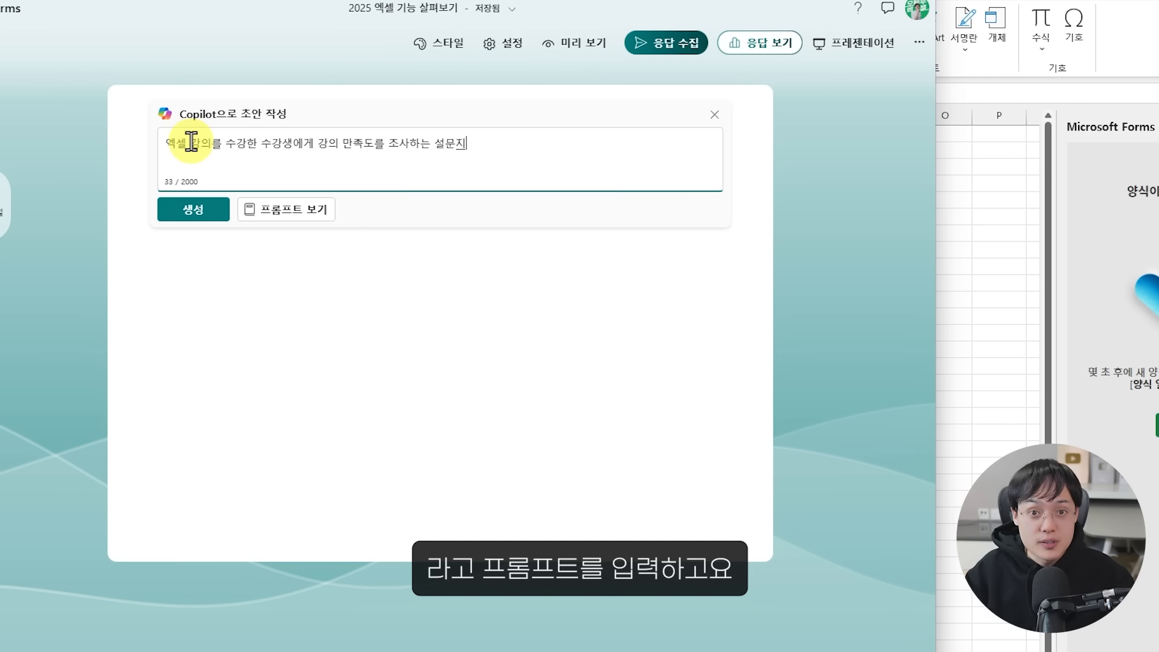
{"action": "left_click", "coordinate": [193, 212]}
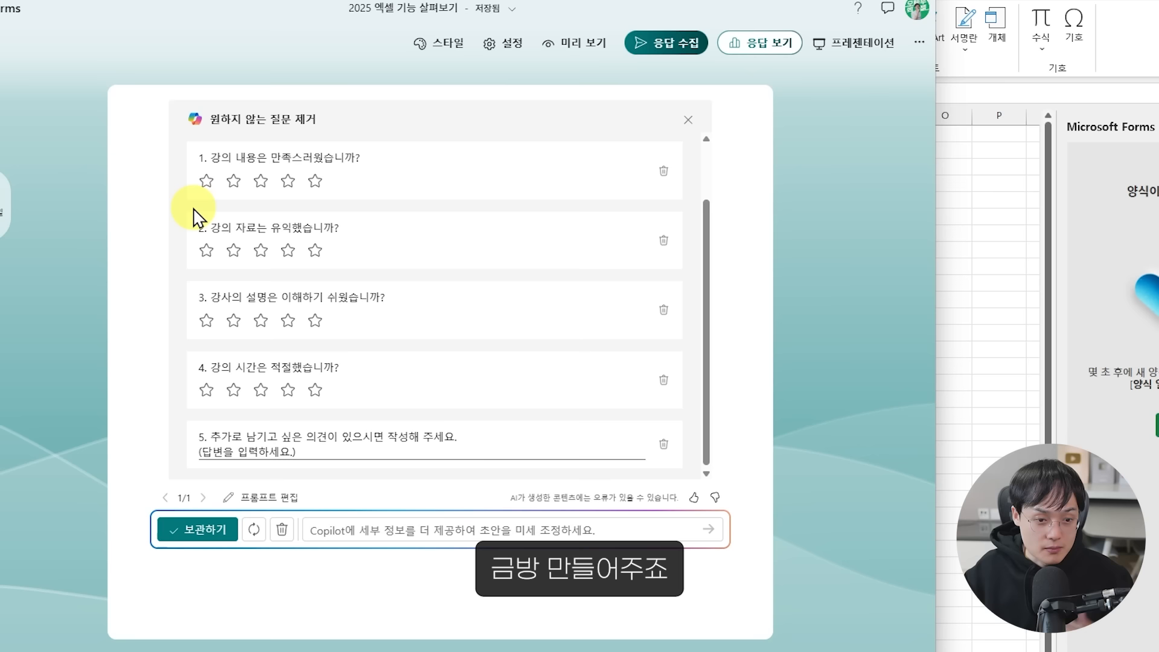
{"action": "scroll", "coordinate": [394, 298], "scroll_direction": "up", "scroll_amount": 2}
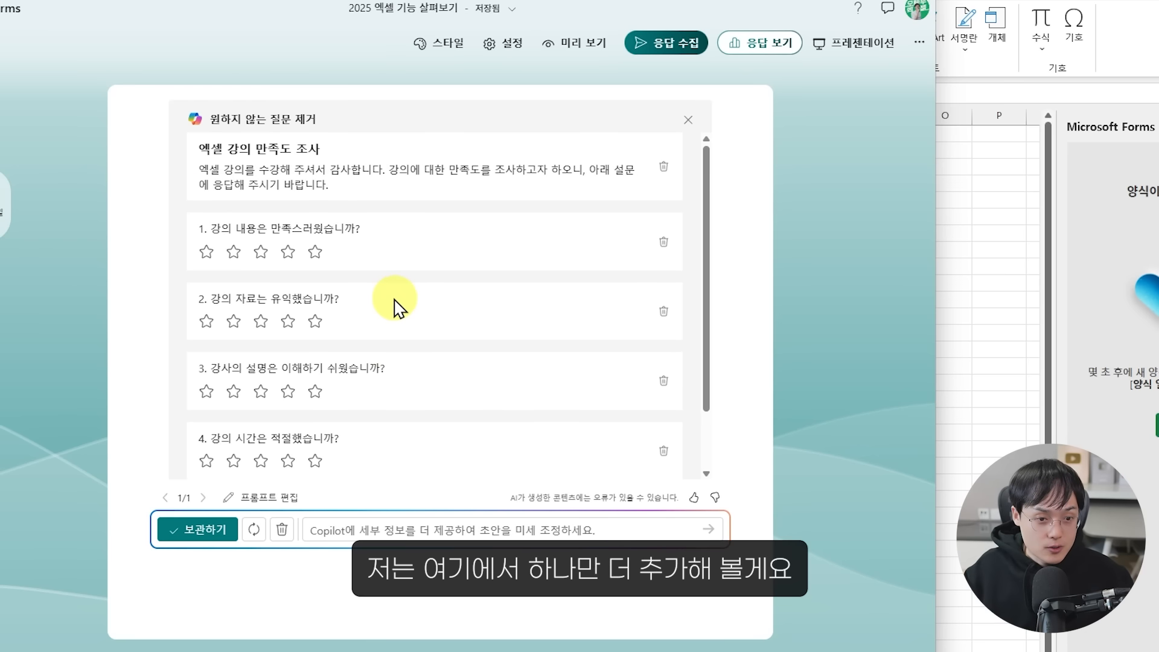
Refine the survey draft with the Copilot prompt "작성자의 이름을 작성하는 란을 추가해".
{"action": "scroll", "coordinate": [391, 307], "scroll_direction": "down", "scroll_amount": 2}
{"action": "scroll", "coordinate": [302, 364], "scroll_direction": "up", "scroll_amount": 2}
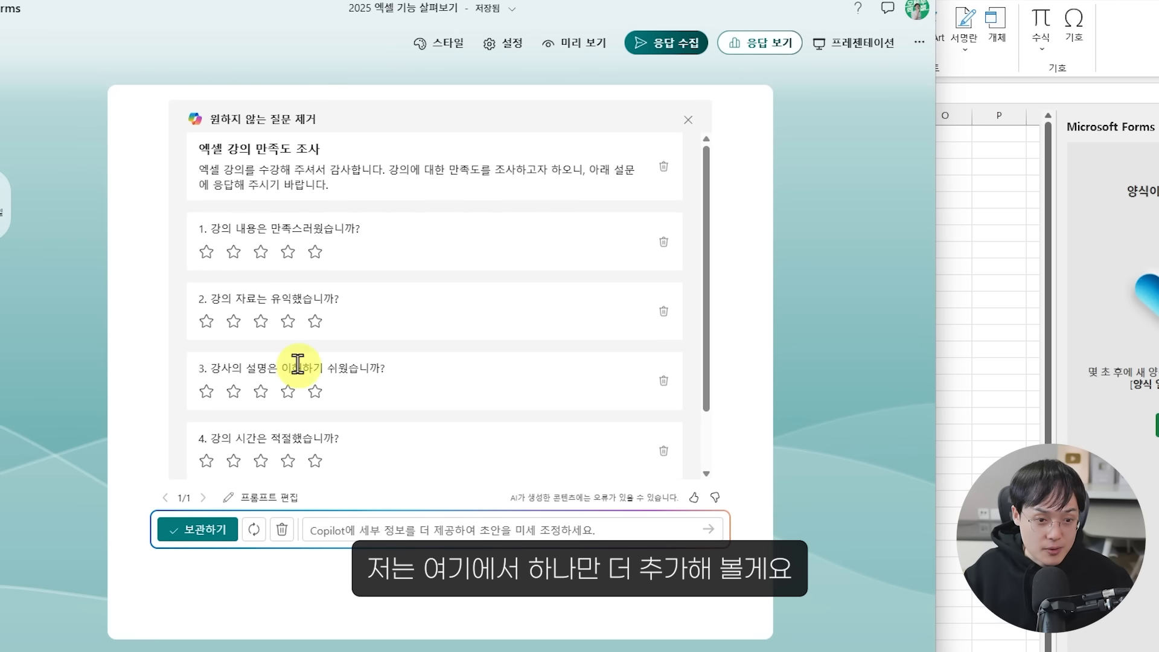
{"action": "scroll", "coordinate": [265, 158], "scroll_direction": "down", "scroll_amount": 2}
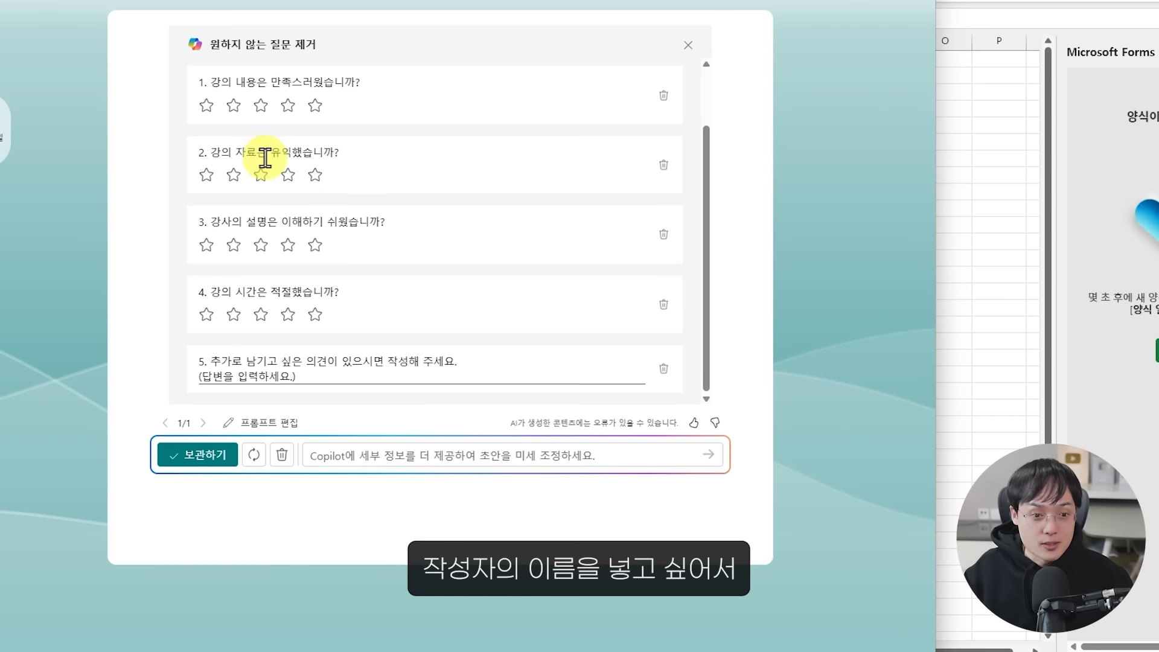
{"action": "left_click", "coordinate": [361, 446]}
{"action": "type", "text": "작성"}
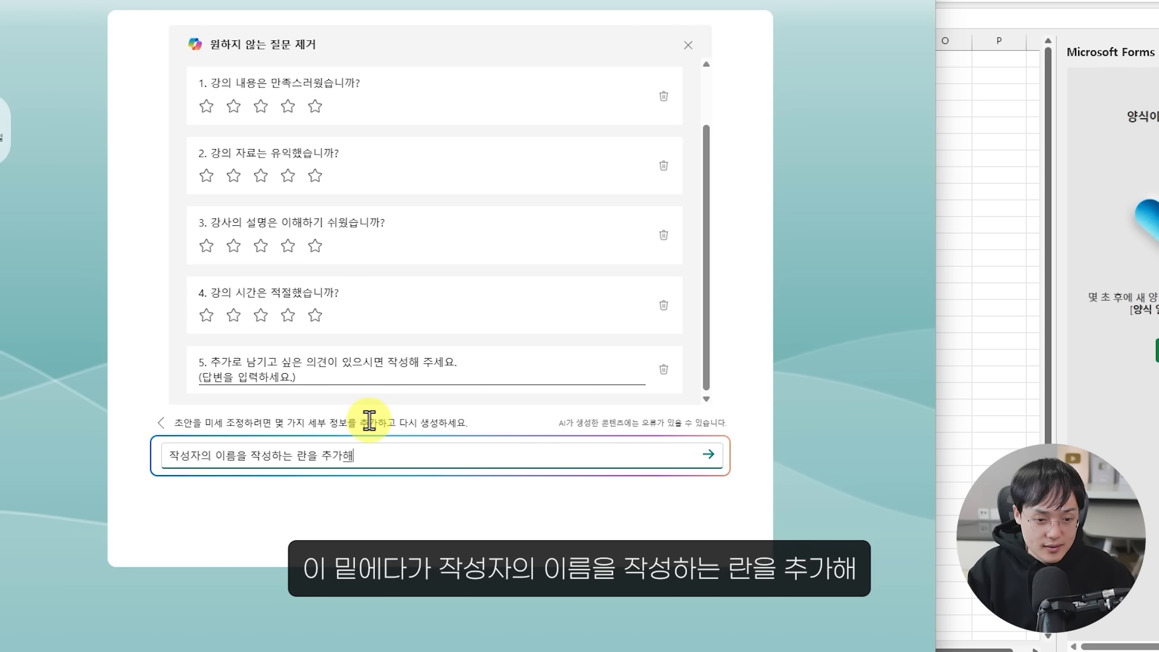
{"action": "type", "text": "자의 이름을 작성하는 란을 추가해"}
{"action": "key", "text": "Return"}
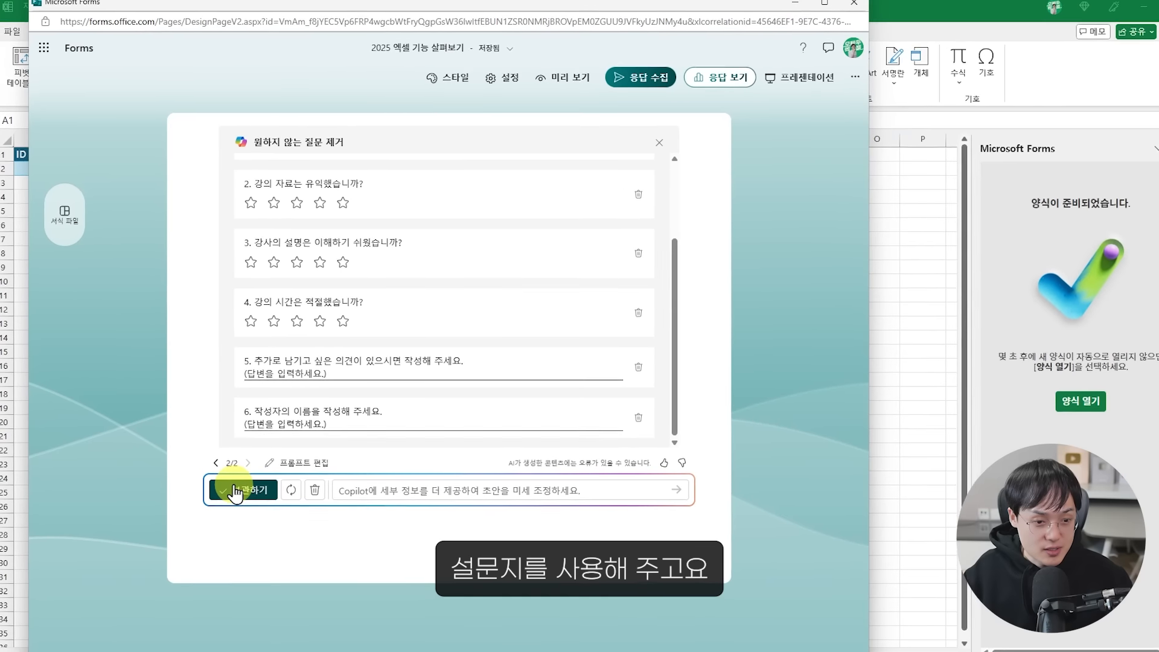
Keep the Copilot draft and move the respondent name question above all other questions.
{"action": "left_click", "coordinate": [223, 480]}
{"action": "scroll", "coordinate": [231, 531], "scroll_direction": "down", "scroll_amount": 3}
{"action": "left_click", "coordinate": [247, 547]}
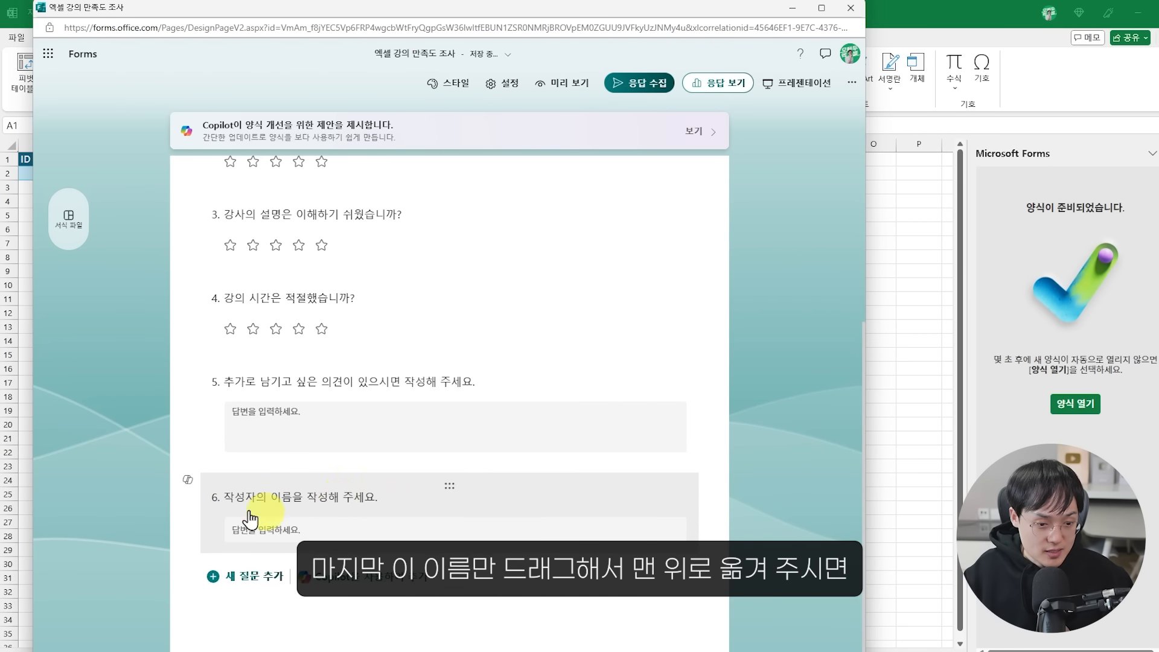
{"action": "left_click_drag", "start_coordinate": [443, 489], "coordinate": [484, 224]}
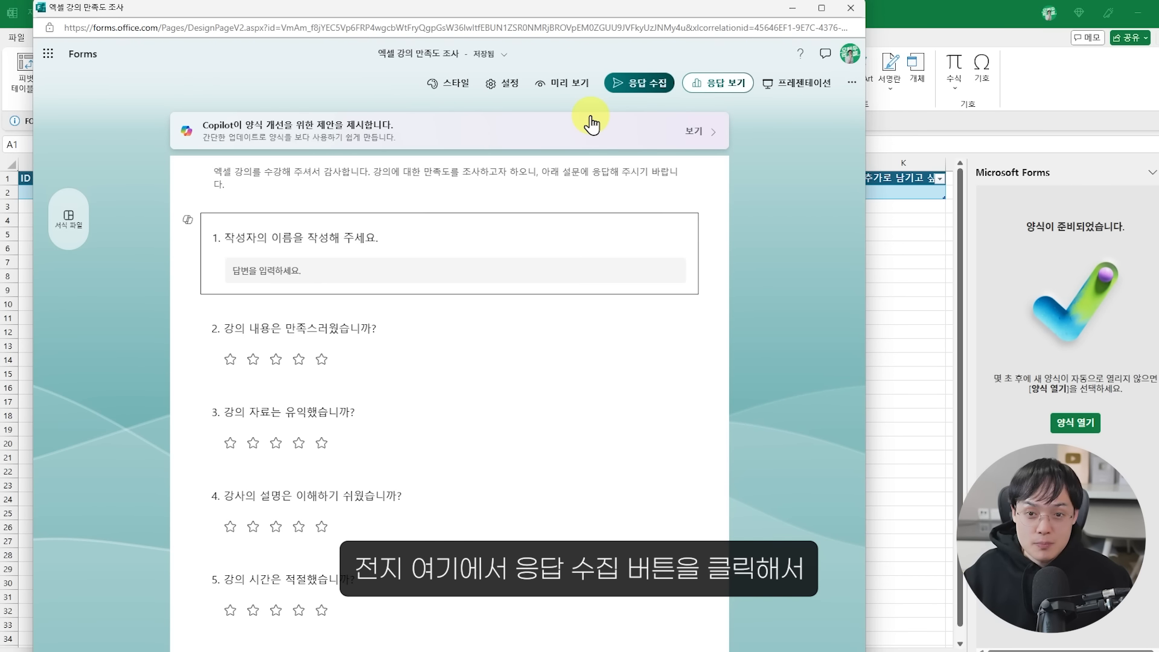
Display the survey's QR code for collecting responses, and check the submitted response row in the linked Excel sheet.
{"action": "left_click", "coordinate": [637, 87]}
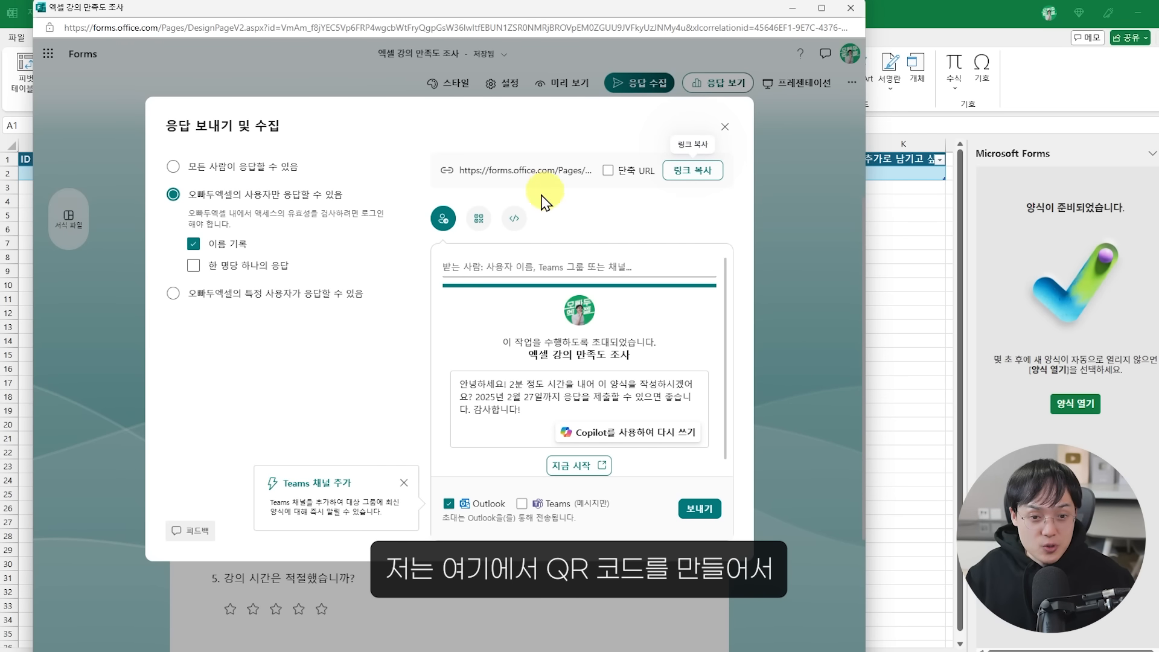
{"action": "left_click", "coordinate": [483, 220]}
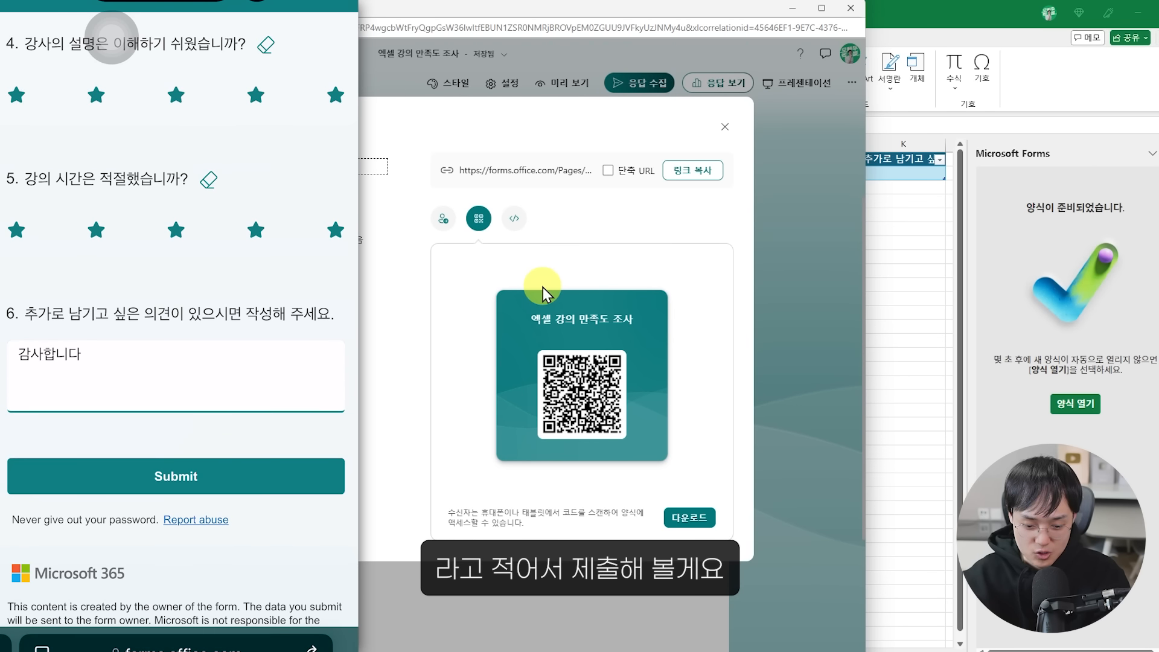
{"action": "left_click", "coordinate": [914, 15]}
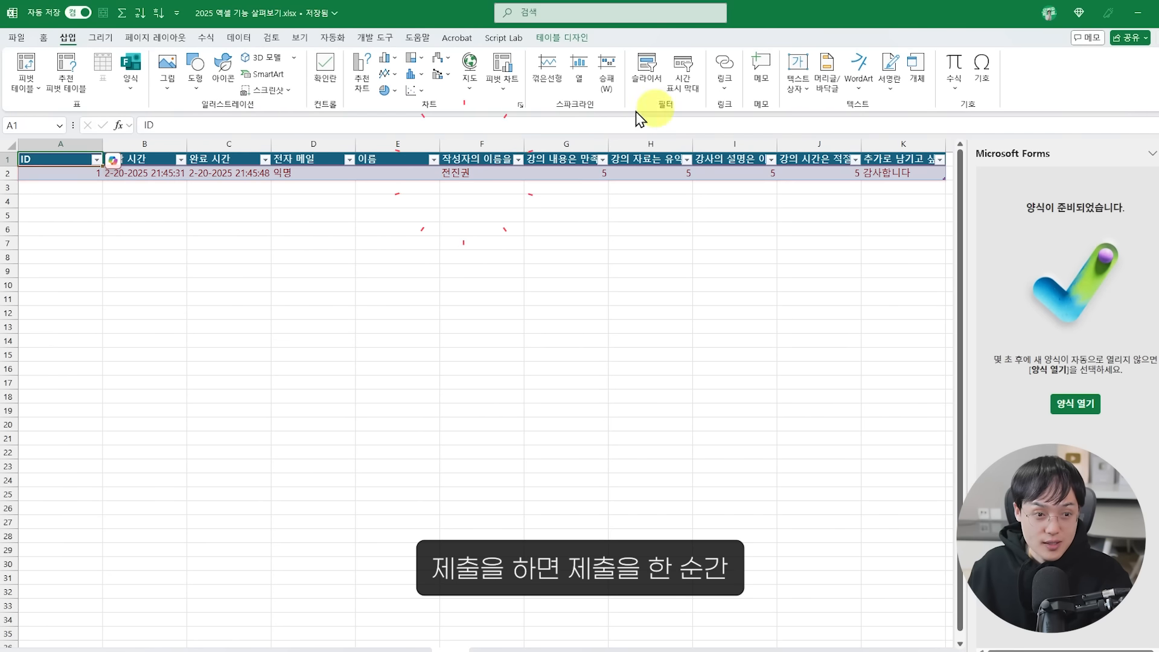
{"action": "left_click_drag", "start_coordinate": [85, 173], "coordinate": [735, 174]}
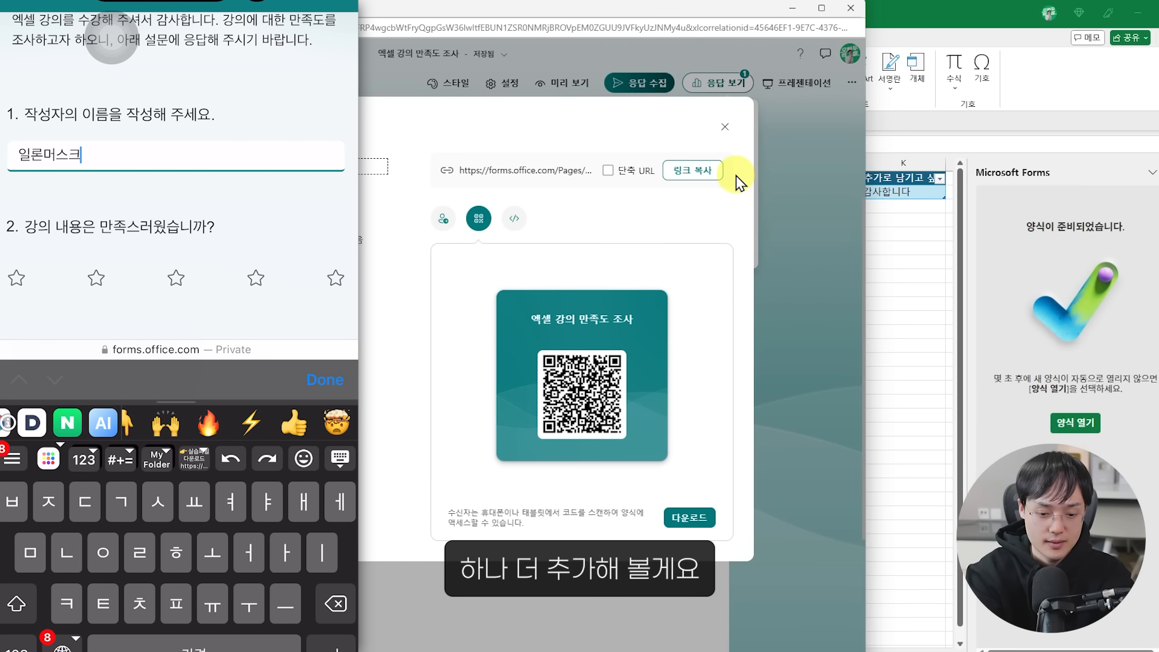
Enter a second survey response with the comment "화성가즈아!!" and check the response rows in the Excel sheet.
{"action": "left_click", "coordinate": [851, 8]}
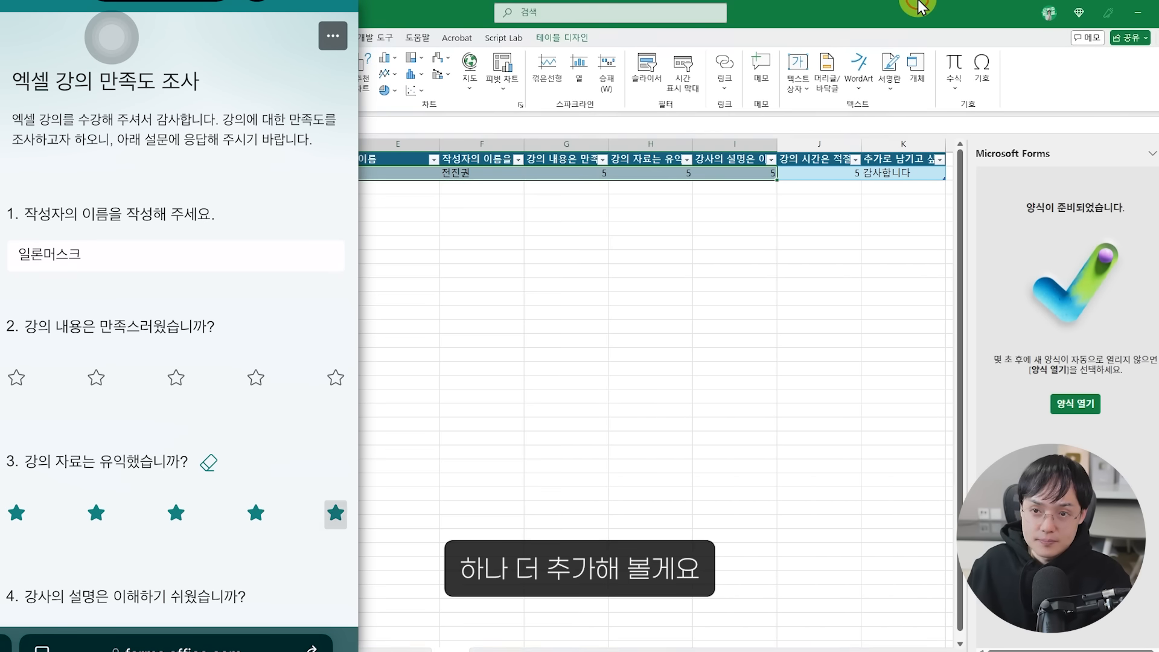
{"action": "type", "text": "ㅏ즈아!!"}
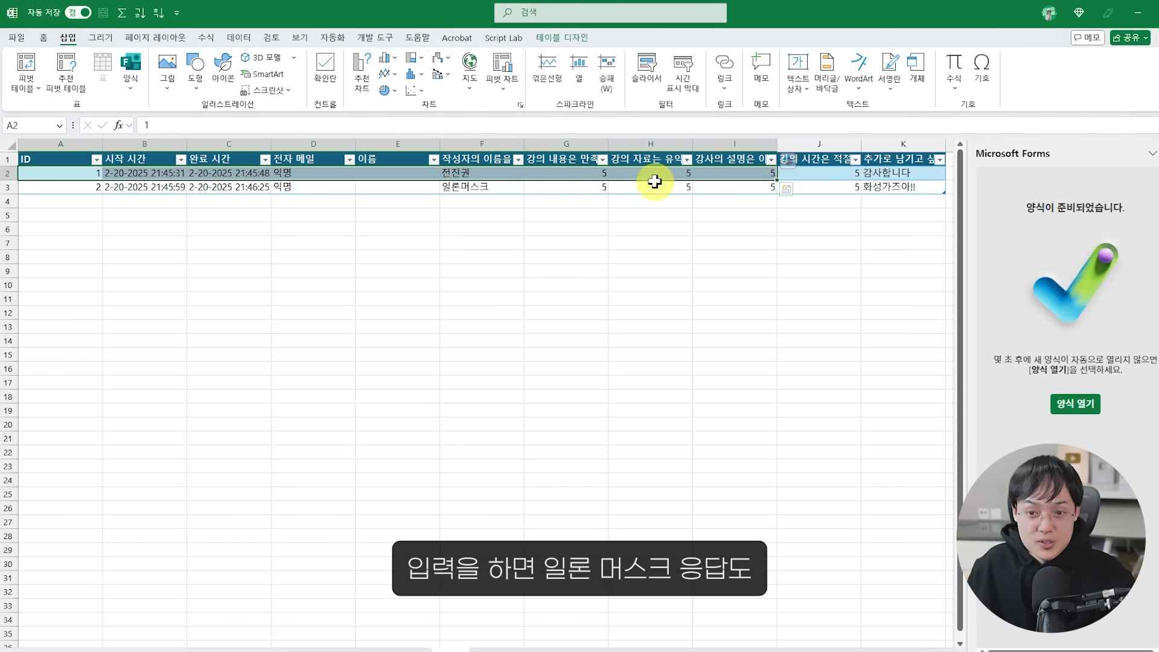
{"action": "left_click_drag", "start_coordinate": [477, 186], "coordinate": [663, 189]}
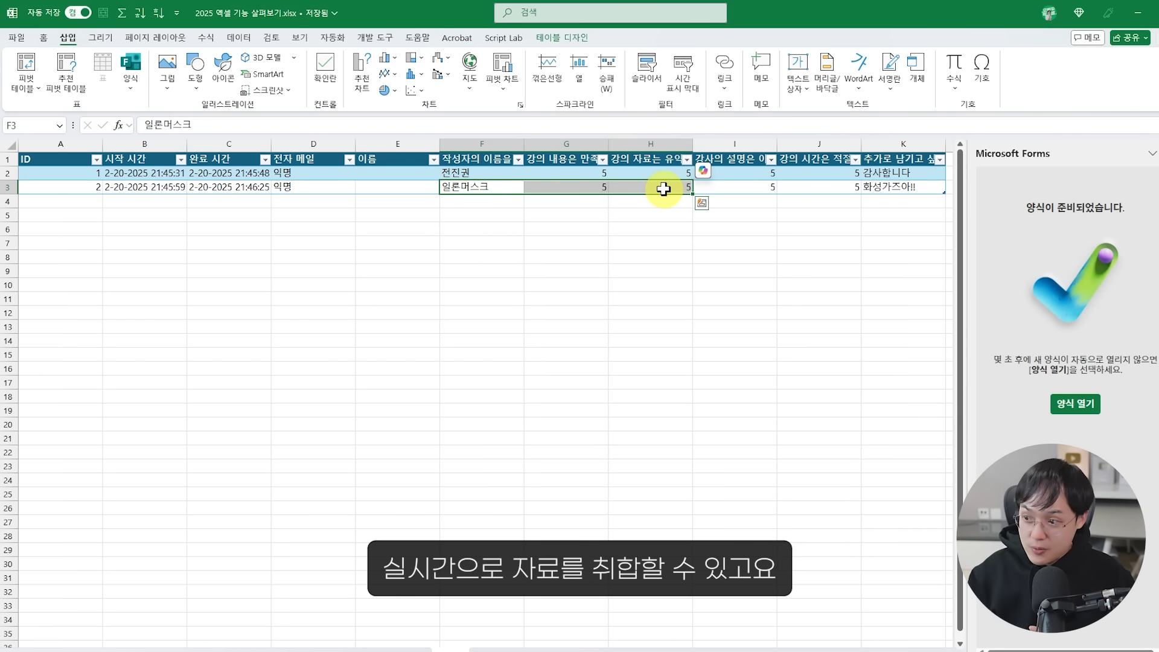
{"action": "left_click_drag", "start_coordinate": [455, 172], "coordinate": [580, 186]}
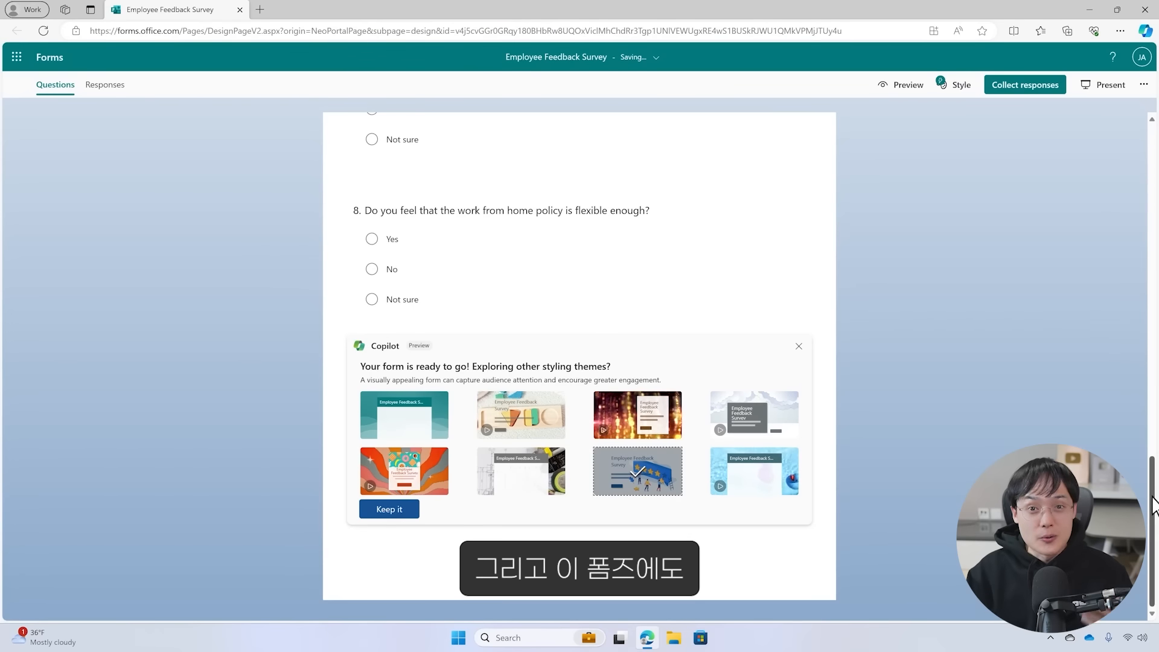
Copy a shortened response collection link for the Employee Feedback Survey form.
{"action": "left_click_drag", "start_coordinate": [1152, 504], "coordinate": [1153, 154]}
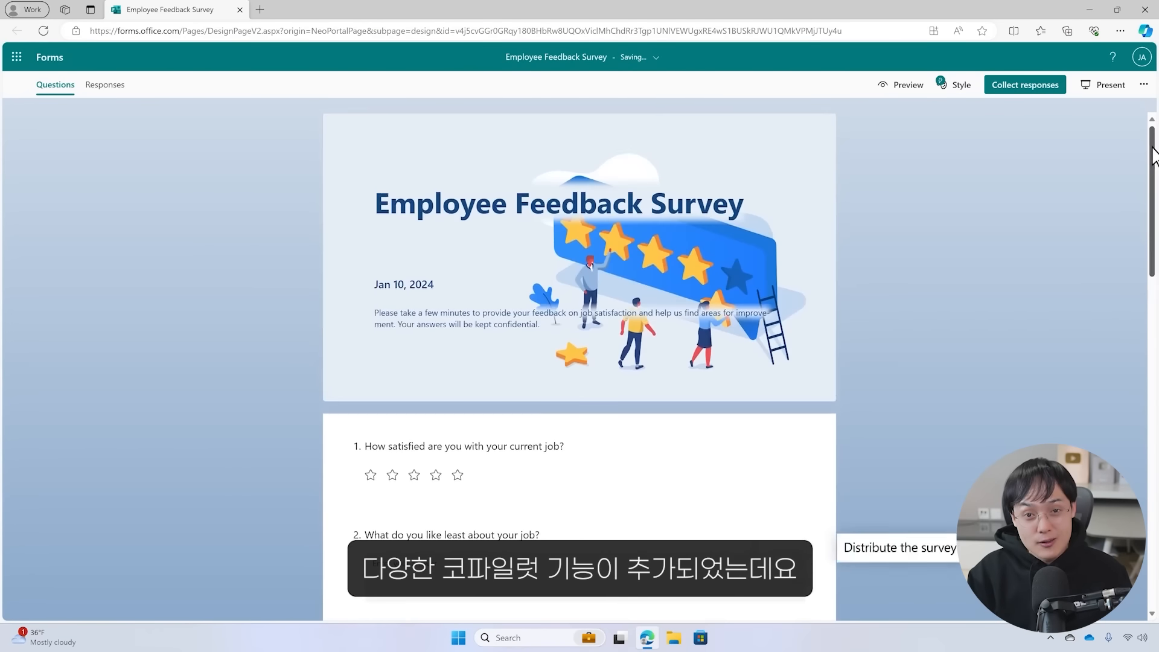
{"action": "left_click", "coordinate": [1040, 88]}
{"action": "left_click", "coordinate": [592, 246]}
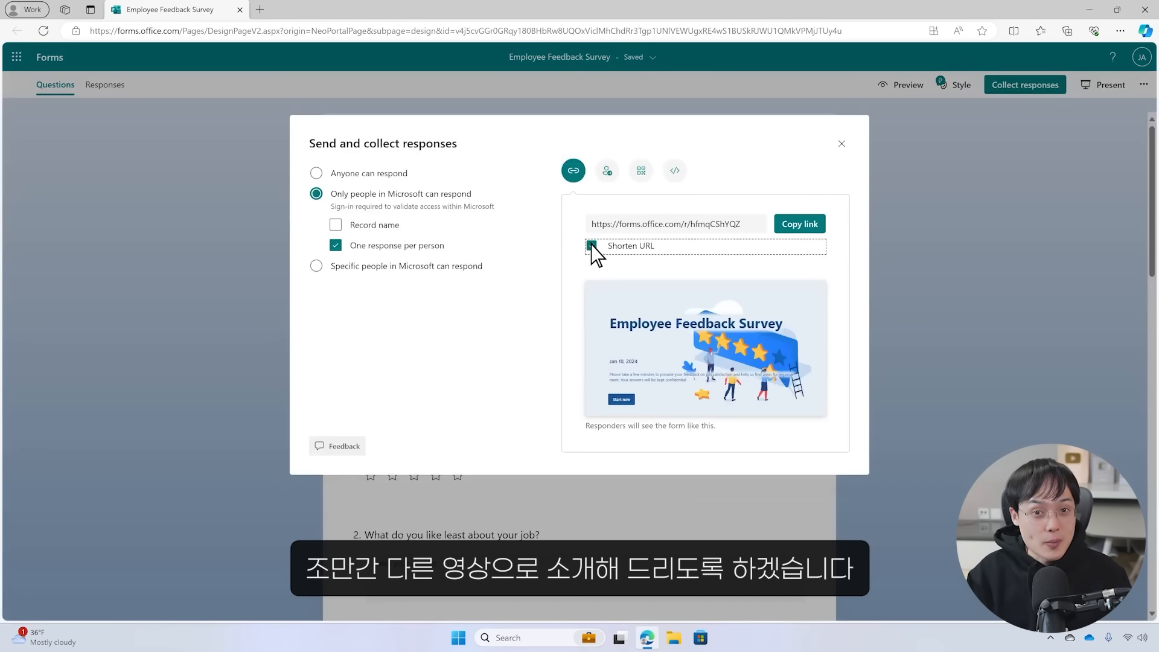
{"action": "left_click", "coordinate": [784, 229]}
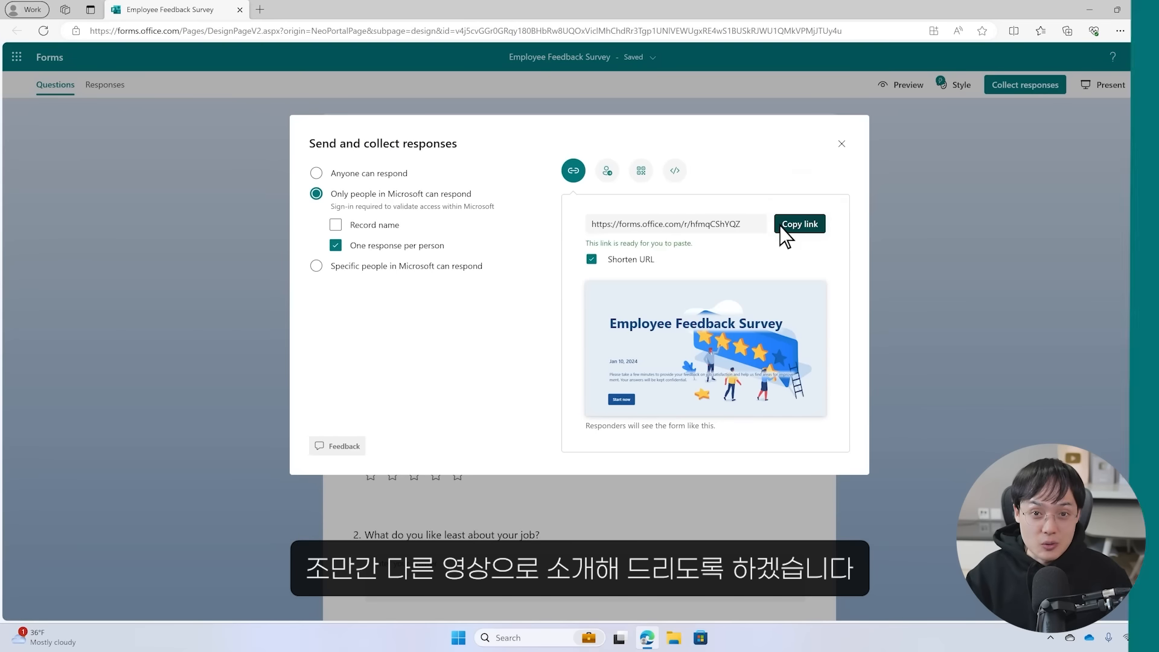